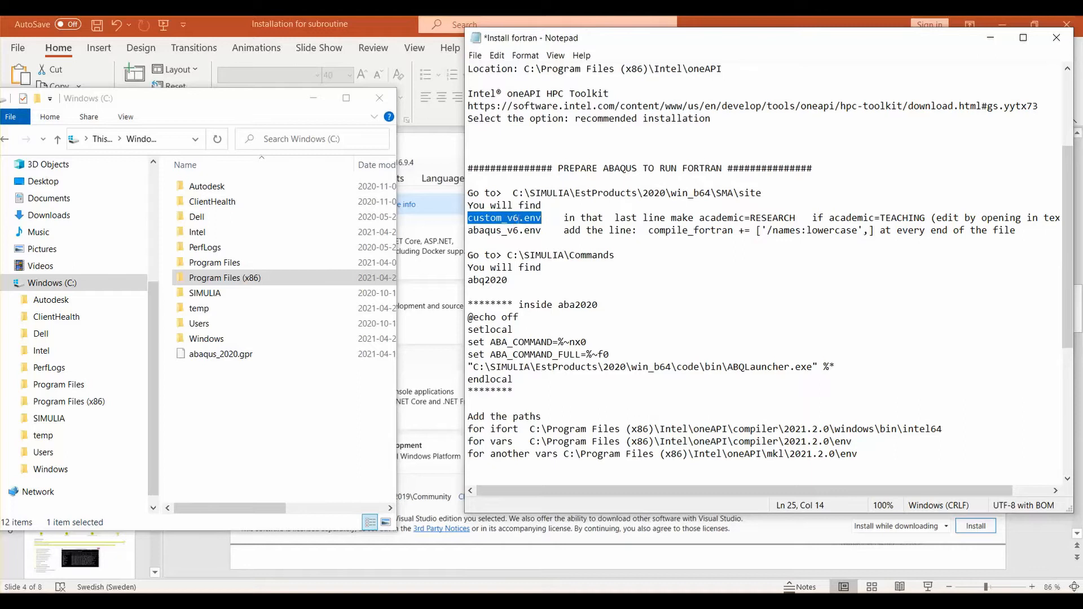
# Step: Locate the abaqus_v6.env entry in the notes and browse to the C:\SIMULIA\EstProducts\2020 folder
pyautogui.click(469, 230)
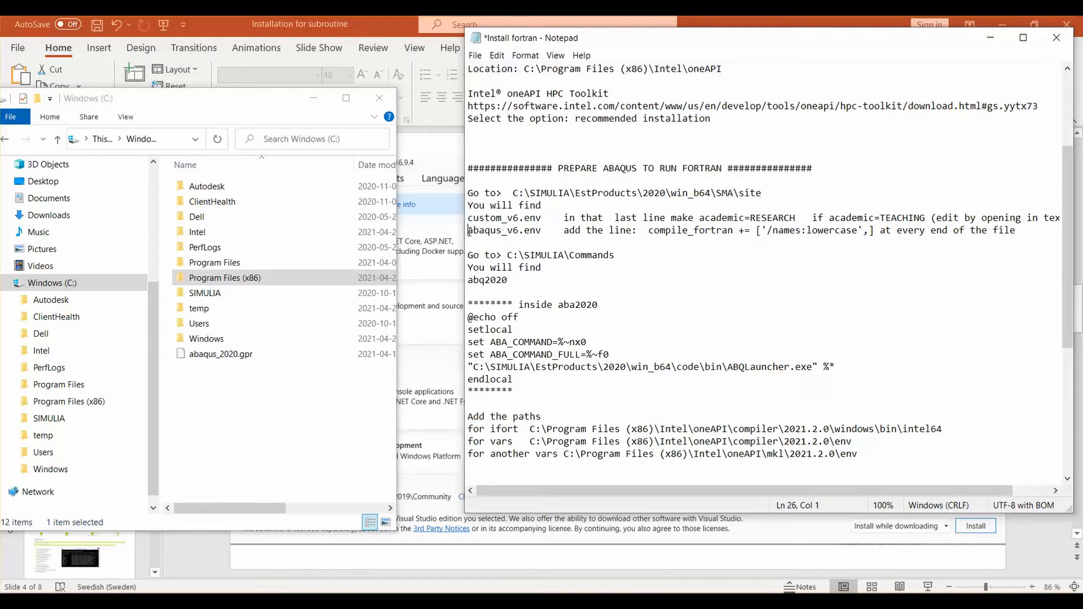
pyautogui.moveTo(473, 231); pyautogui.dragTo(539, 229)
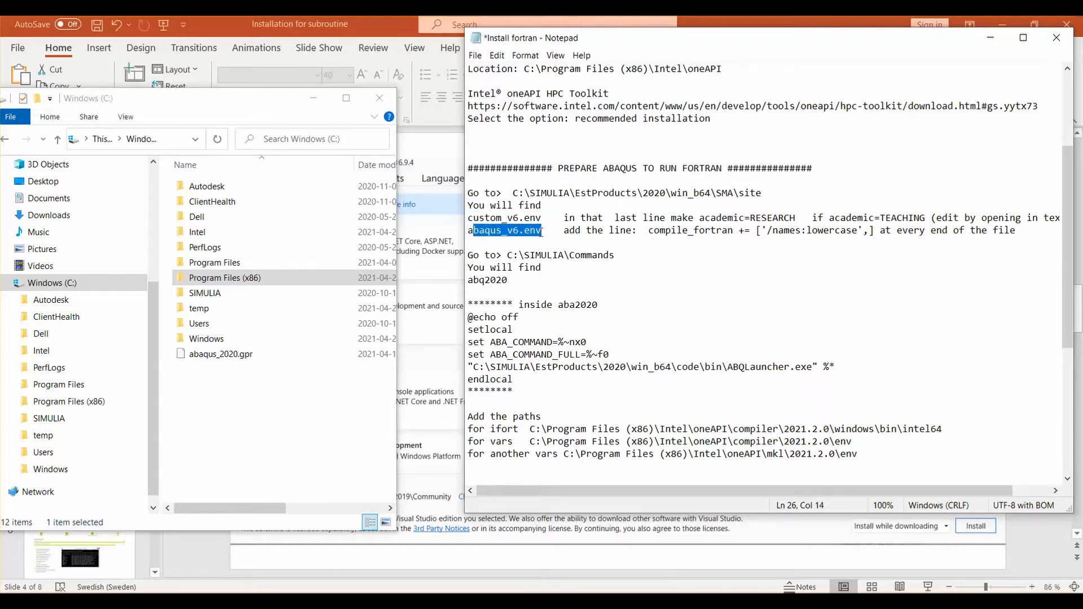
pyautogui.click(540, 234)
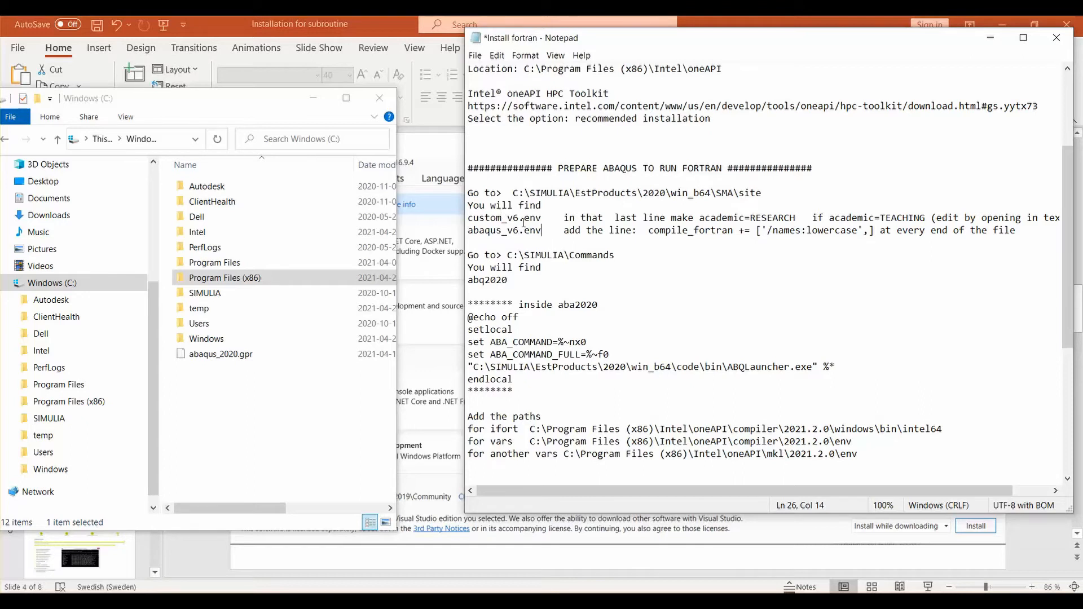
pyautogui.hotkey('alt', 'Tab')
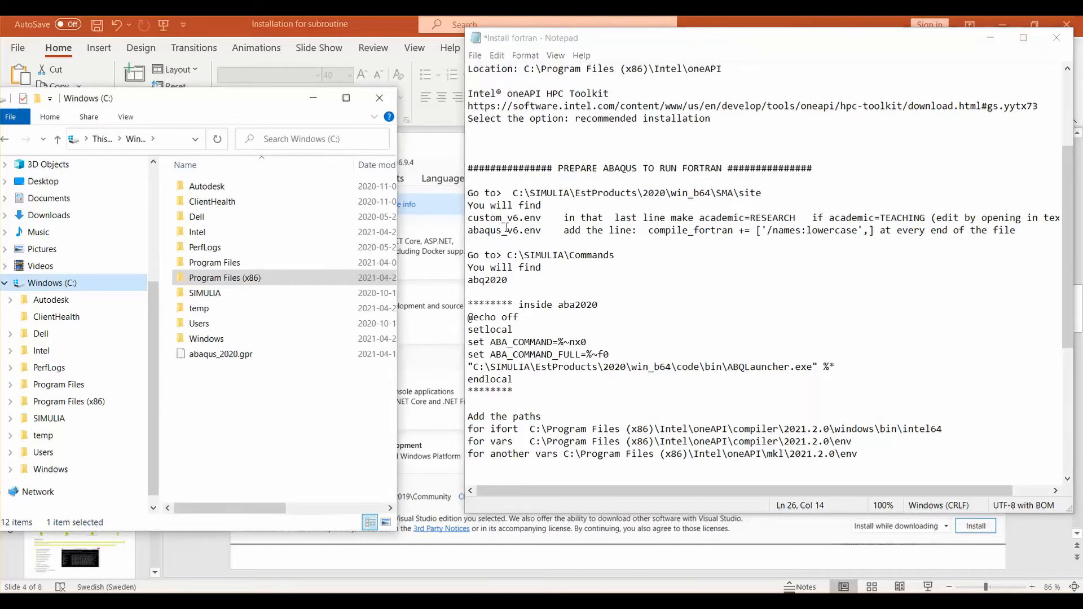
pyautogui.doubleClick(208, 294)
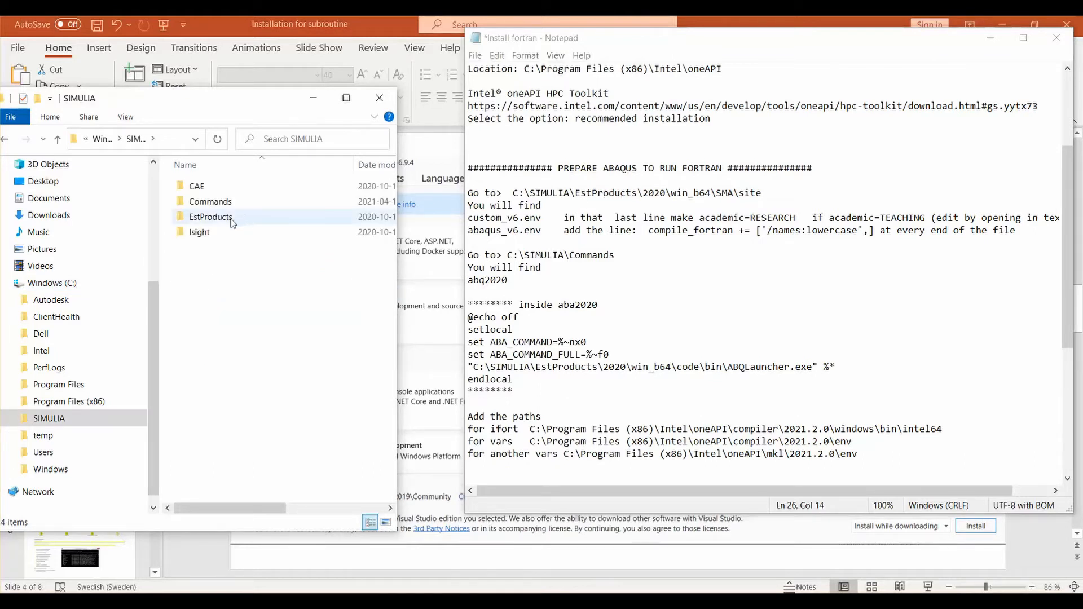
pyautogui.doubleClick(213, 218)
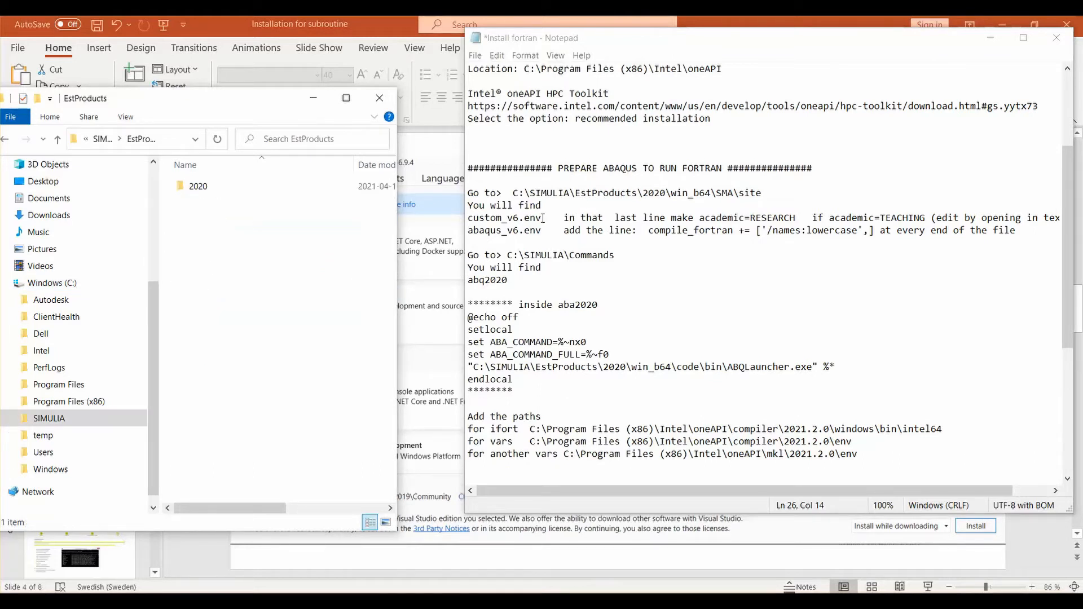
pyautogui.doubleClick(201, 186)
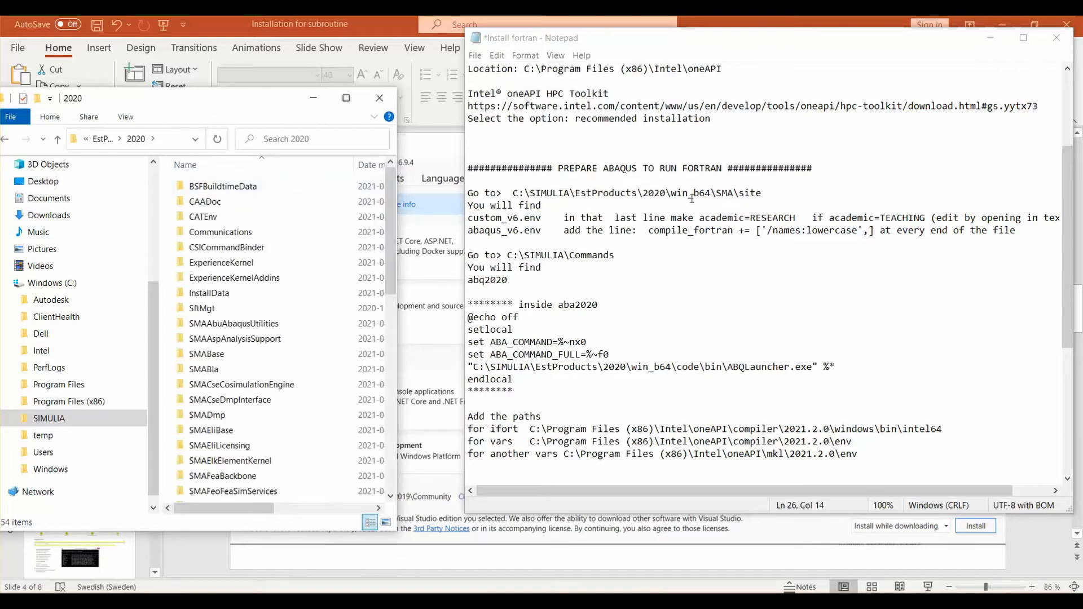
# Step: Browse on to the win_b64\SMA\site subfolder and locate the custom_v6 file
pyautogui.scroll(-5, 386, 251)
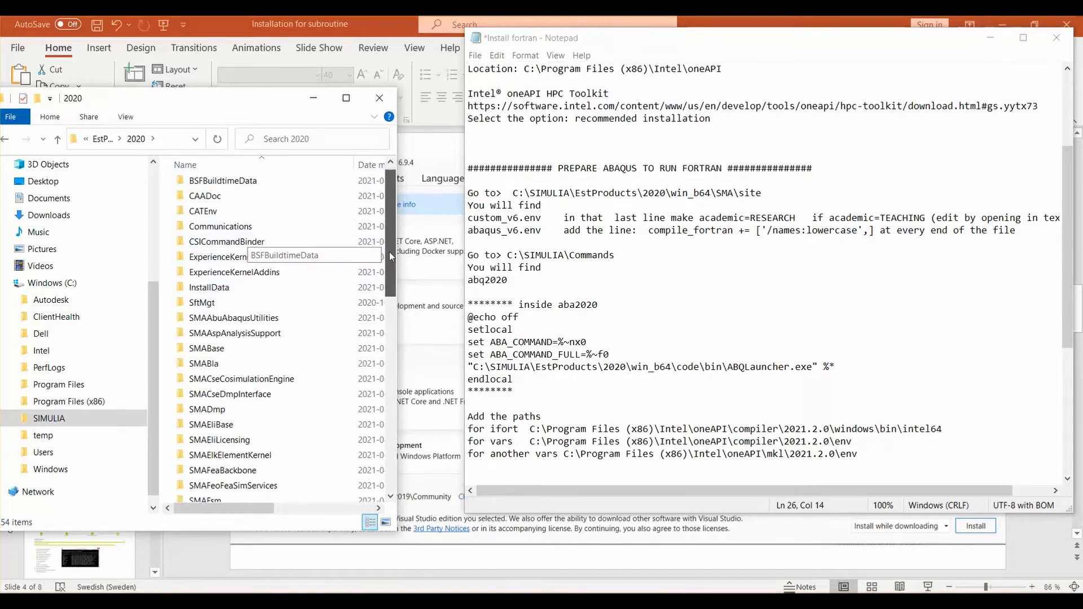
pyautogui.scroll(-6, 377, 340)
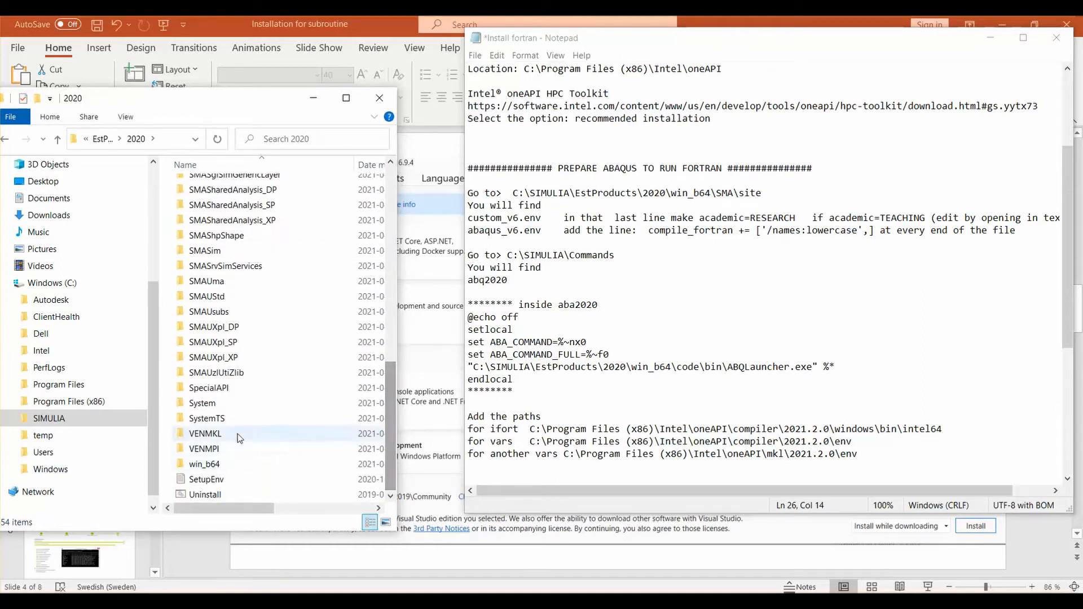
pyautogui.doubleClick(230, 465)
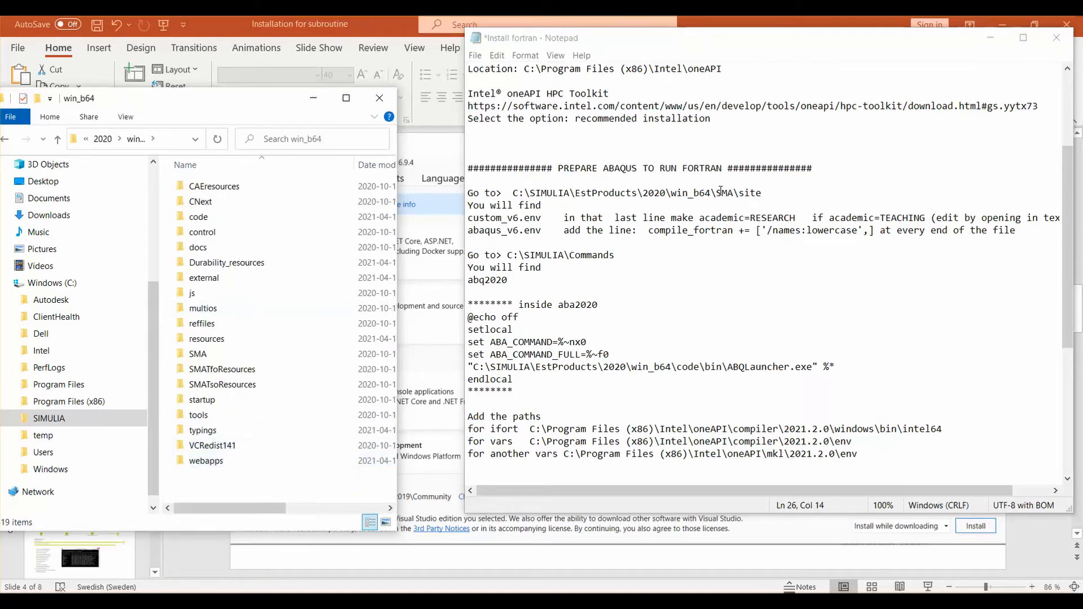
pyautogui.doubleClick(210, 359)
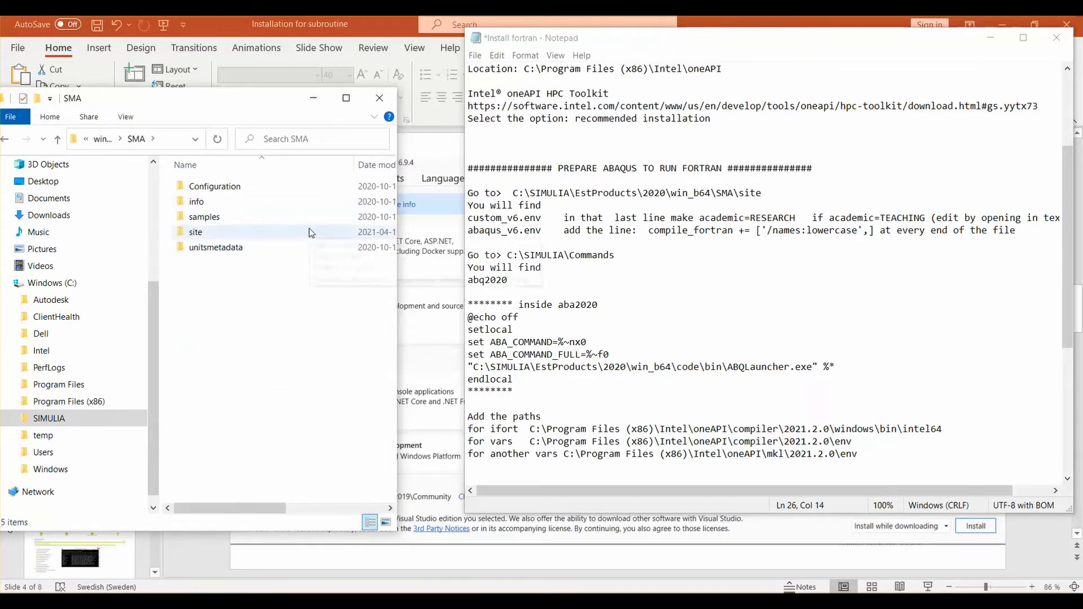
pyautogui.doubleClick(196, 233)
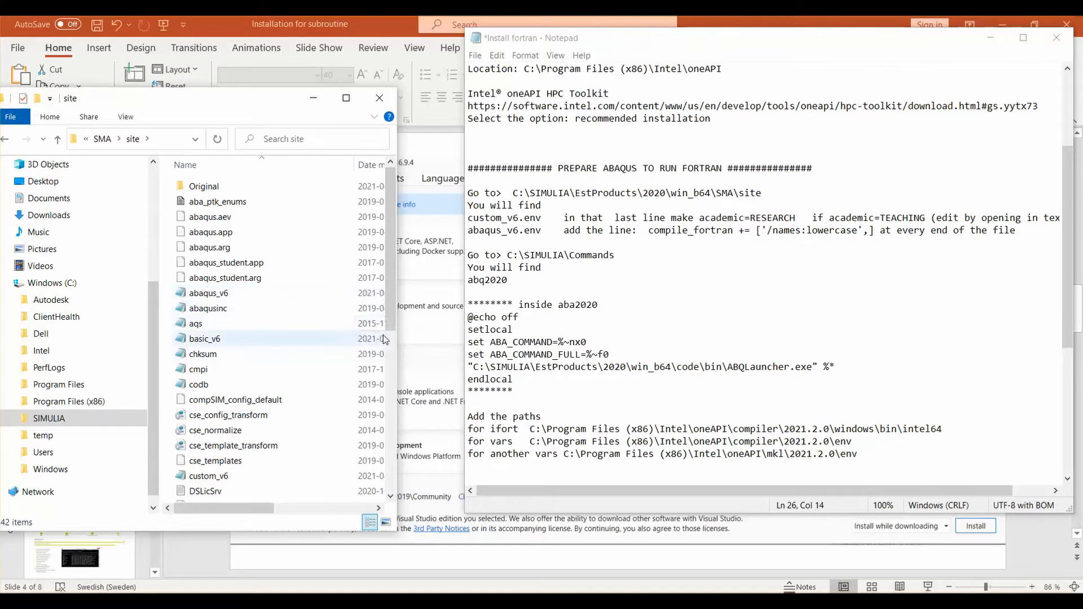
pyautogui.scroll(-1, 387, 338)
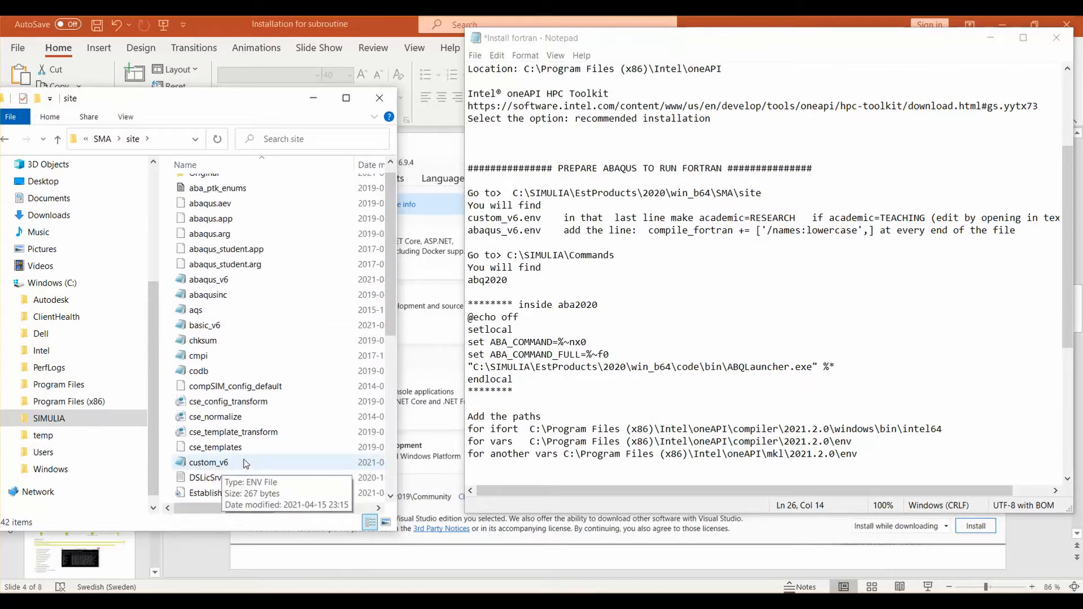
# Step: Return to the C:\SIMULIA folder and search it for abaqus_v6.env, using the file name copied from the notes
pyautogui.click(53, 284)
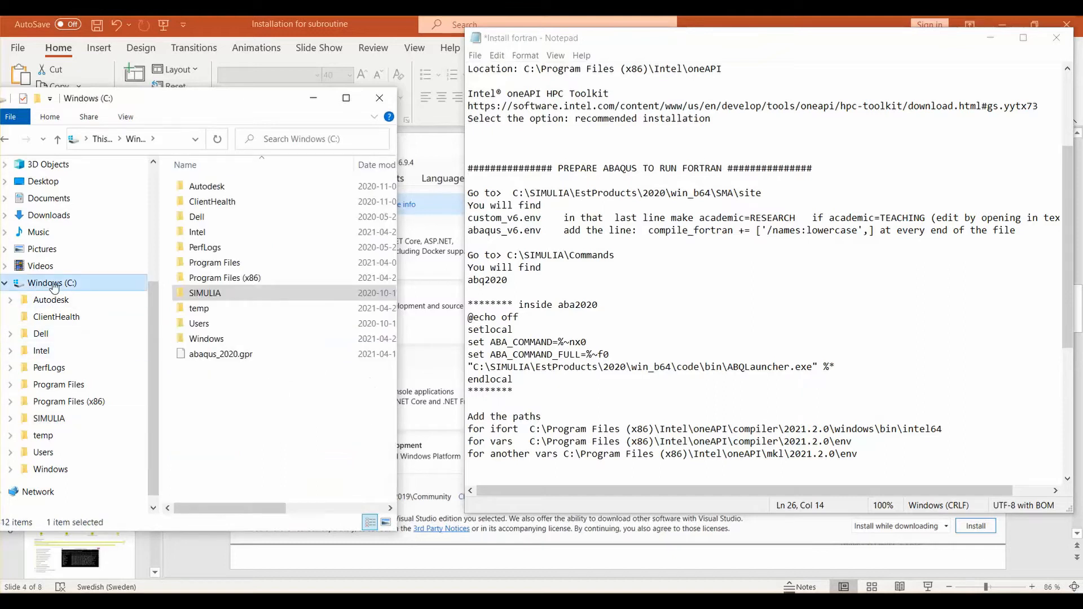
pyautogui.doubleClick(234, 294)
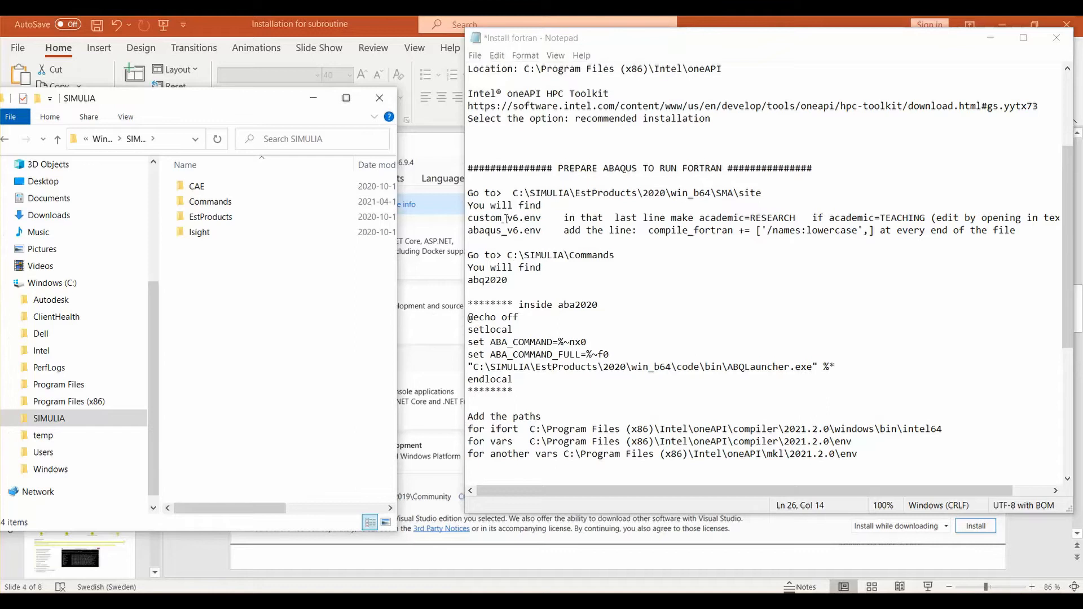
pyautogui.moveTo(543, 219); pyautogui.dragTo(470, 217)
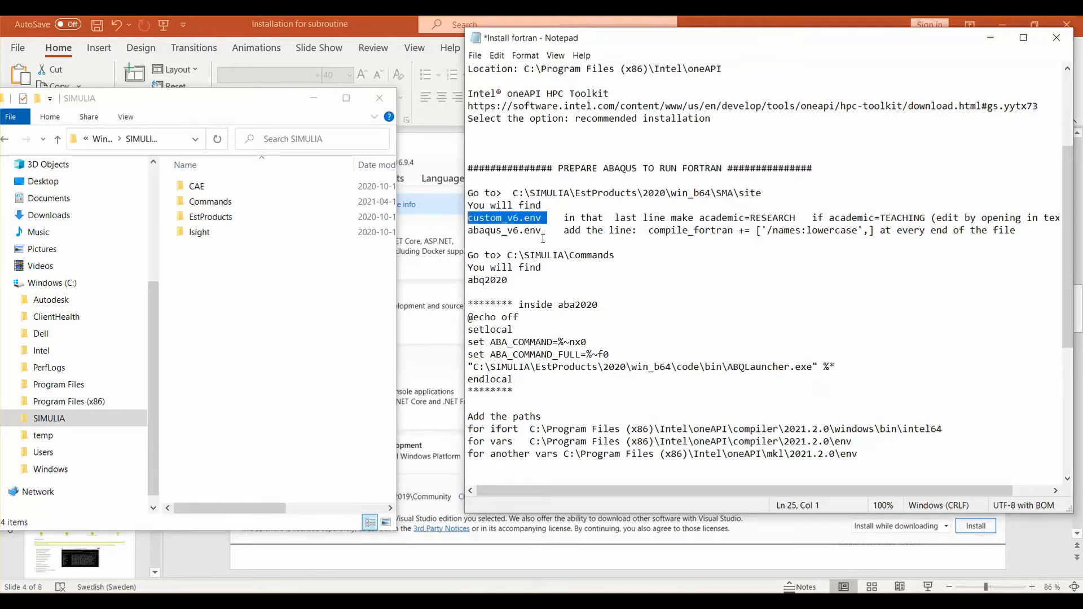
pyautogui.moveTo(543, 231); pyautogui.dragTo(466, 232)
pyautogui.rightClick(495, 228)
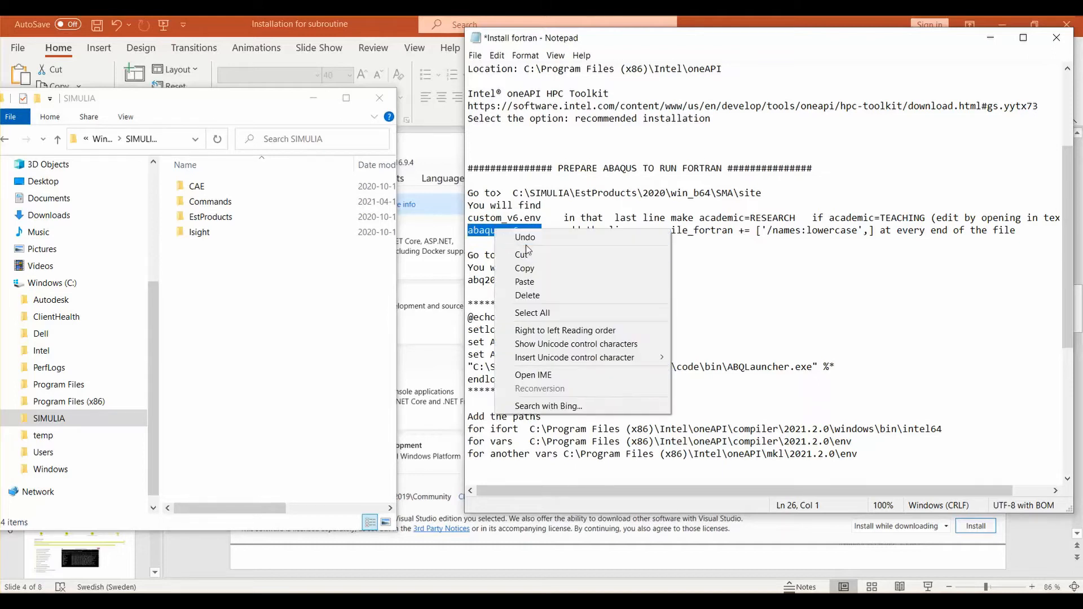
pyautogui.click(537, 269)
pyautogui.click(306, 139)
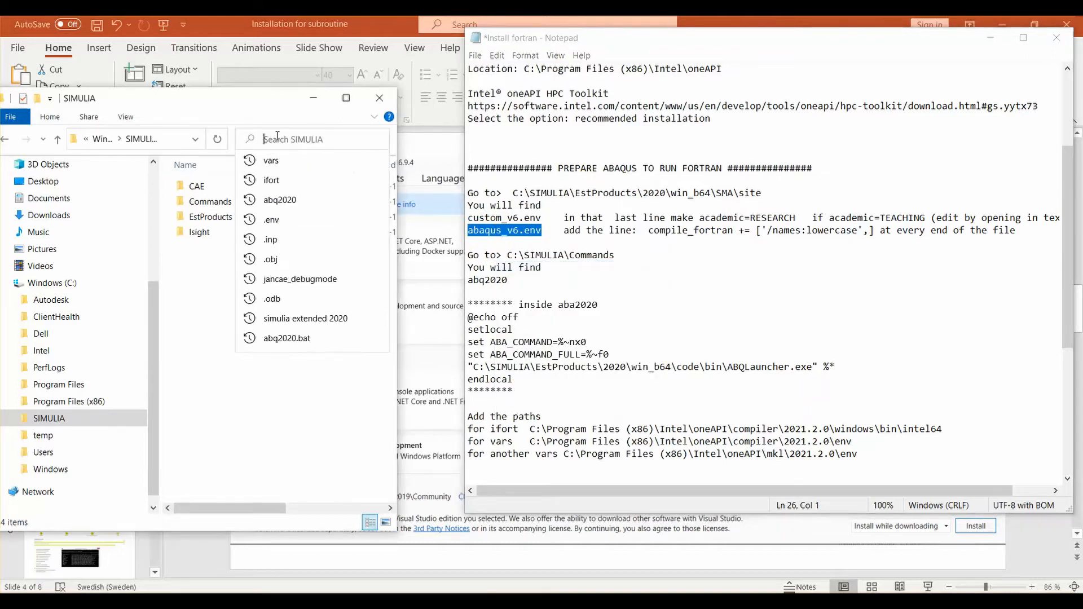
pyautogui.rightClick(257, 142)
pyautogui.click(276, 153)
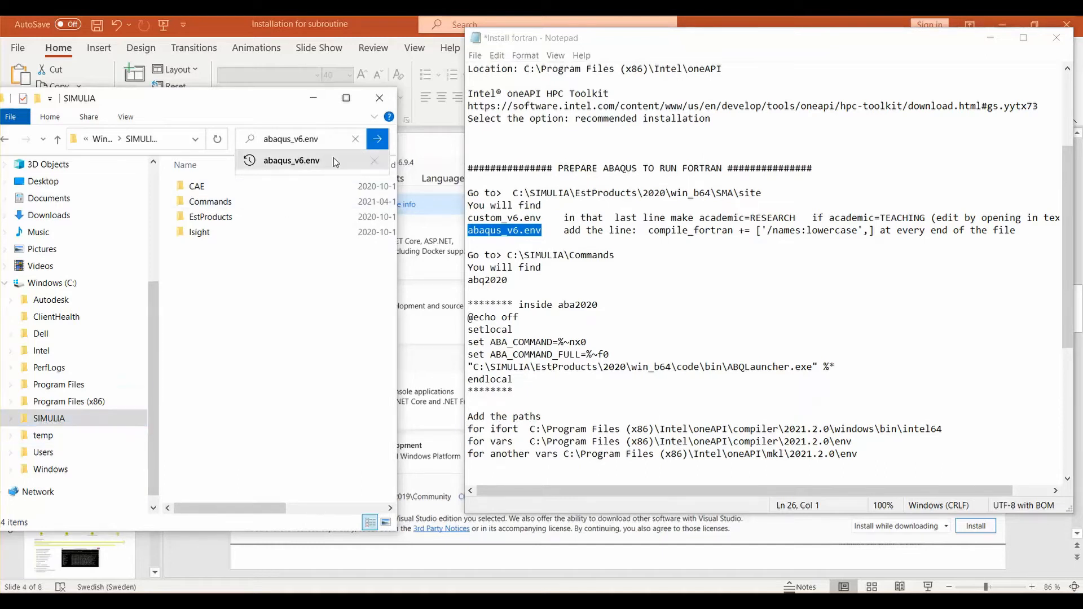
pyautogui.click(378, 142)
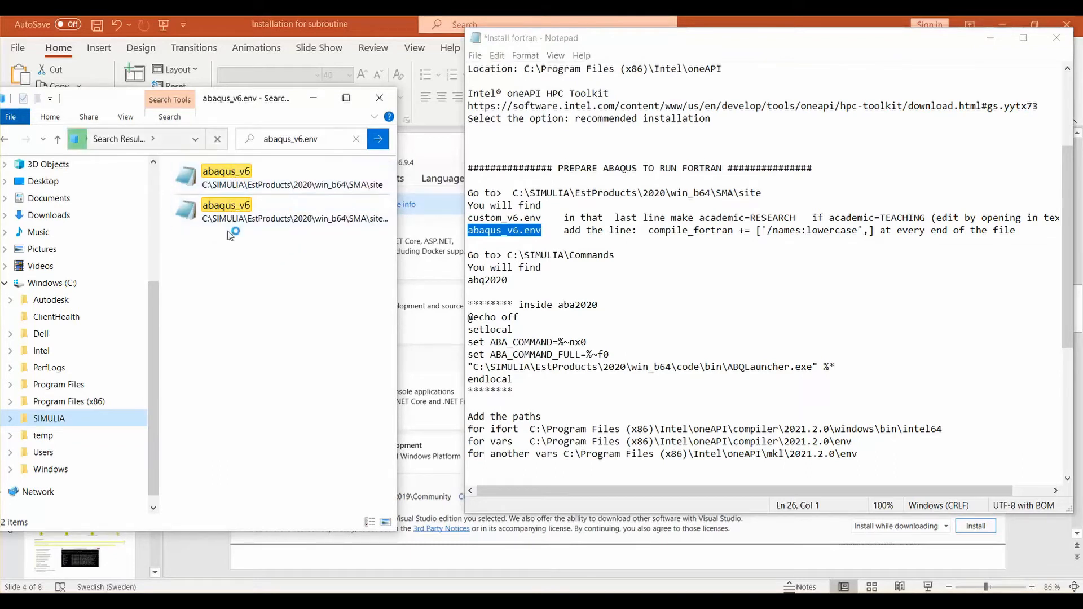
# Step: Open the file location of the first abaqus_v6 search result and widen the window to show the full path
pyautogui.rightClick(275, 180)
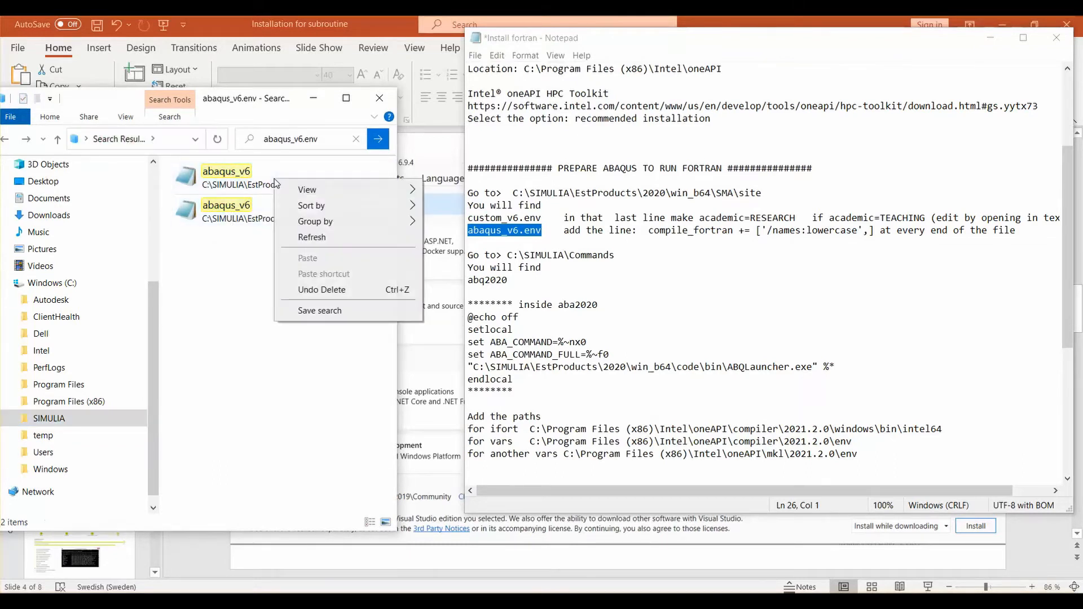
pyautogui.click(257, 184)
pyautogui.rightClick(259, 180)
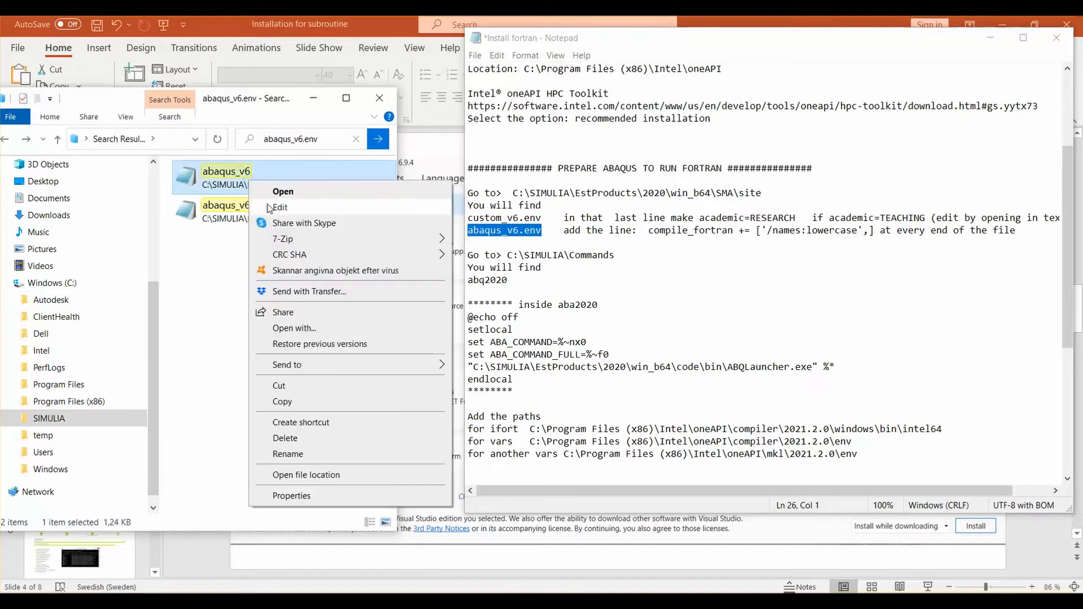
pyautogui.click(316, 477)
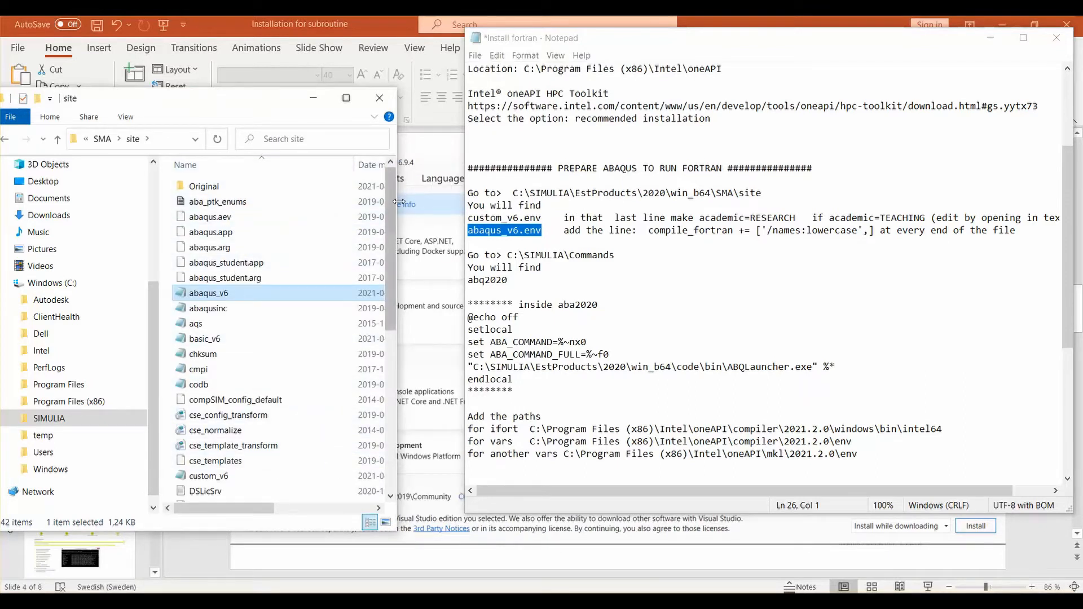
pyautogui.moveTo(406, 204); pyautogui.dragTo(865, 209)
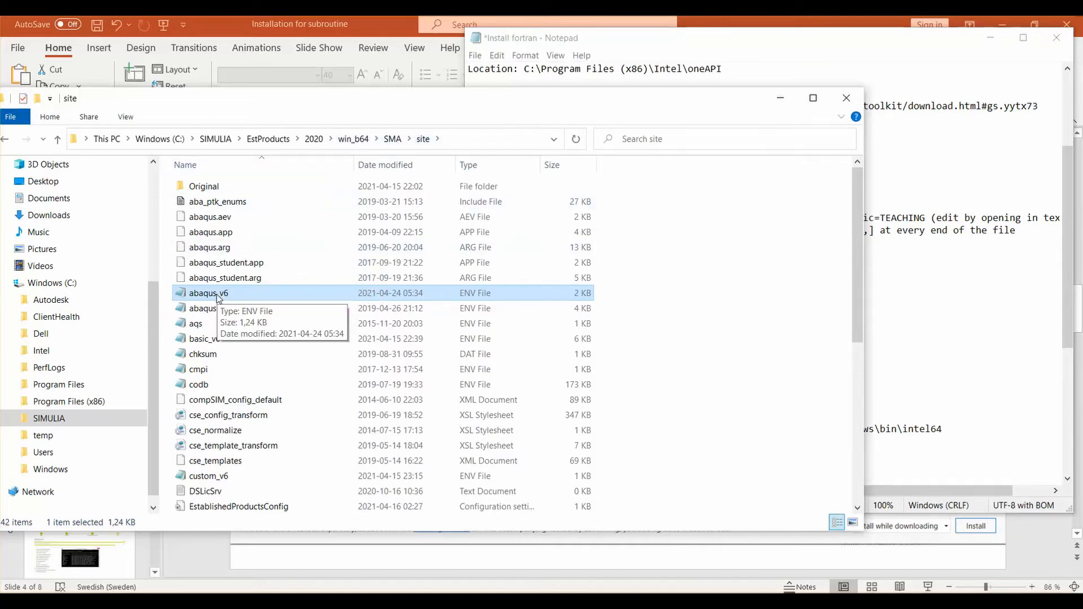
# Step: Open custom_v6 from the site folder and check its last line against the academic=TEACHING case in the notes
pyautogui.scroll(-1, 204, 302)
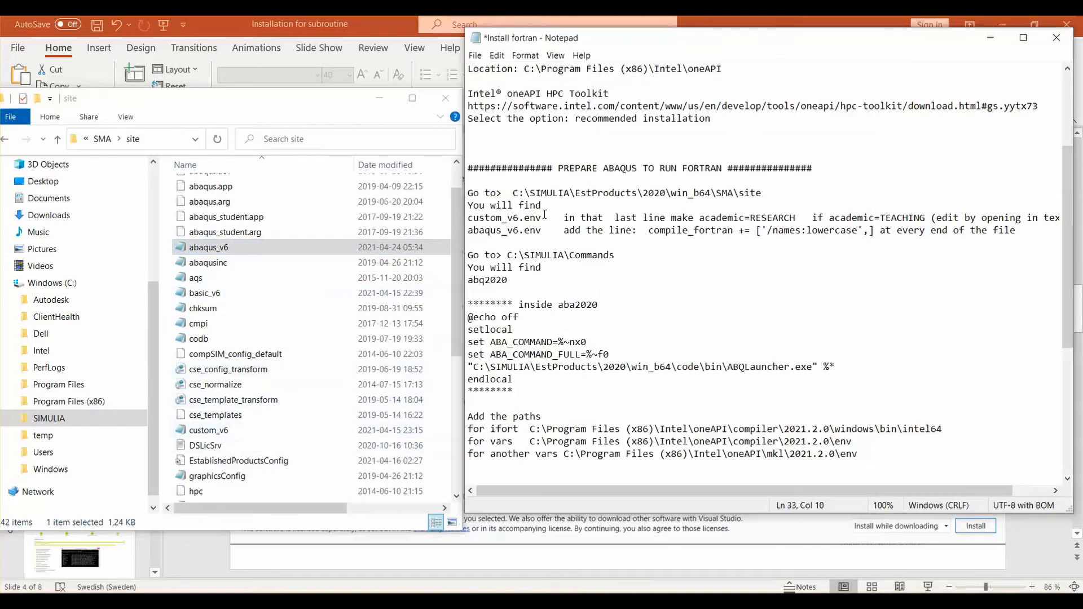
pyautogui.moveTo(547, 218); pyautogui.dragTo(468, 218)
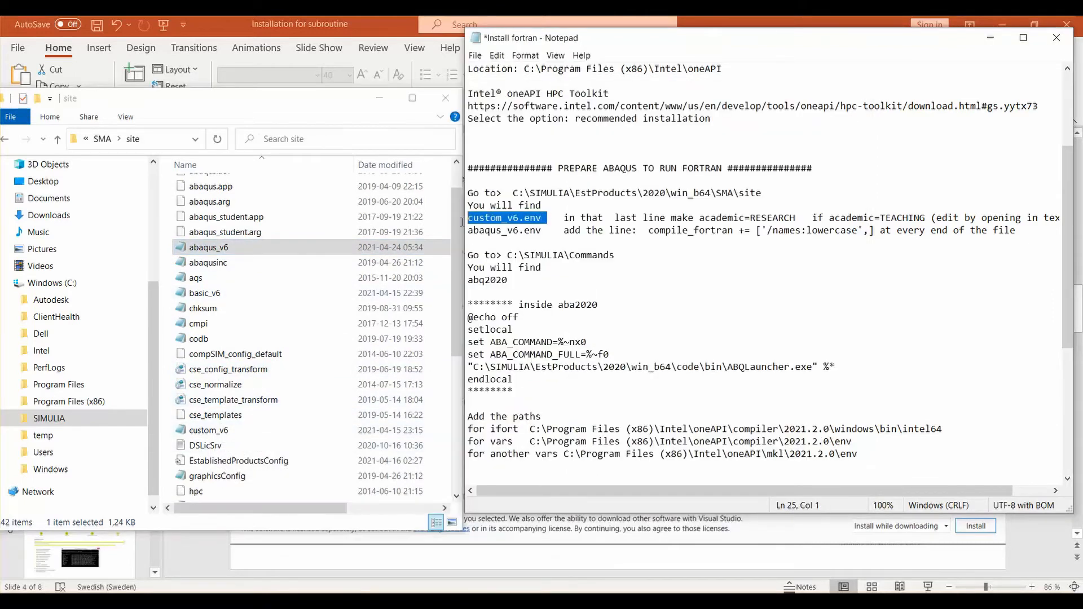
pyautogui.doubleClick(212, 431)
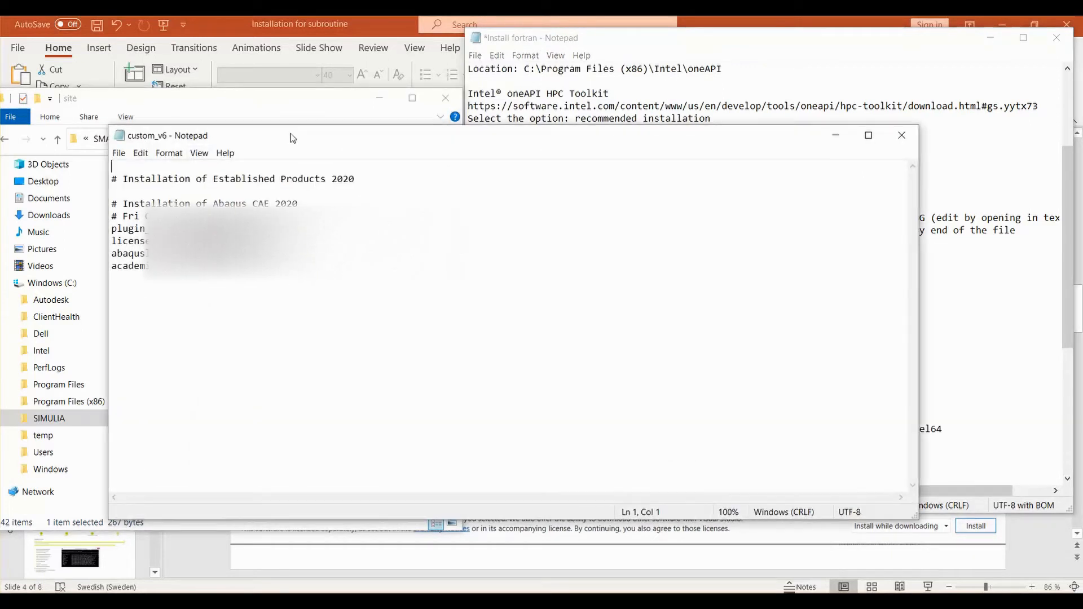
pyautogui.moveTo(290, 133); pyautogui.dragTo(526, 126)
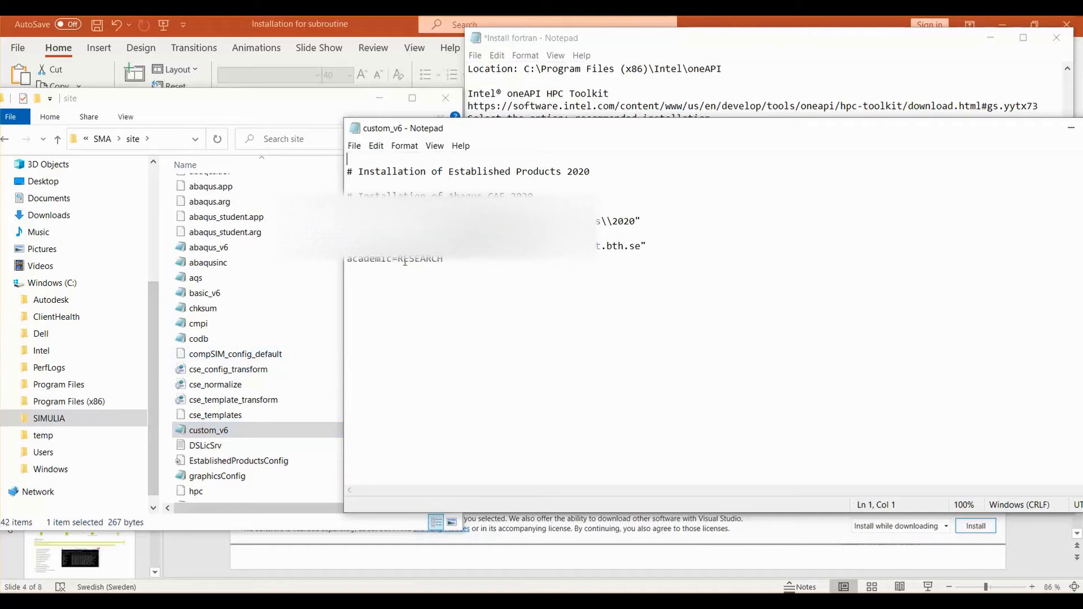
pyautogui.moveTo(444, 258); pyautogui.dragTo(342, 260)
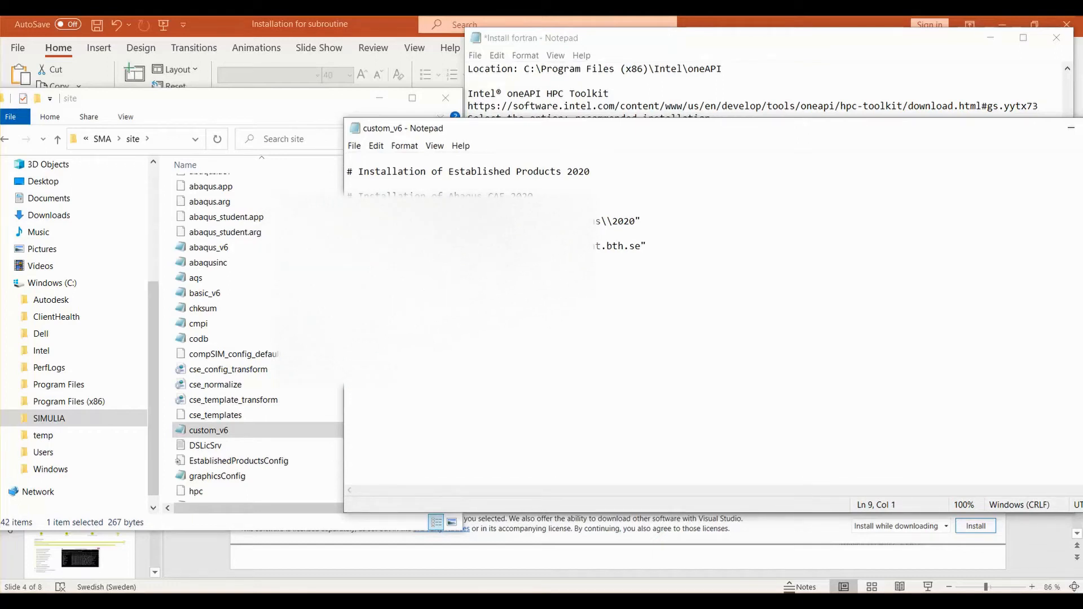
pyautogui.moveTo(505, 135); pyautogui.dragTo(482, 293)
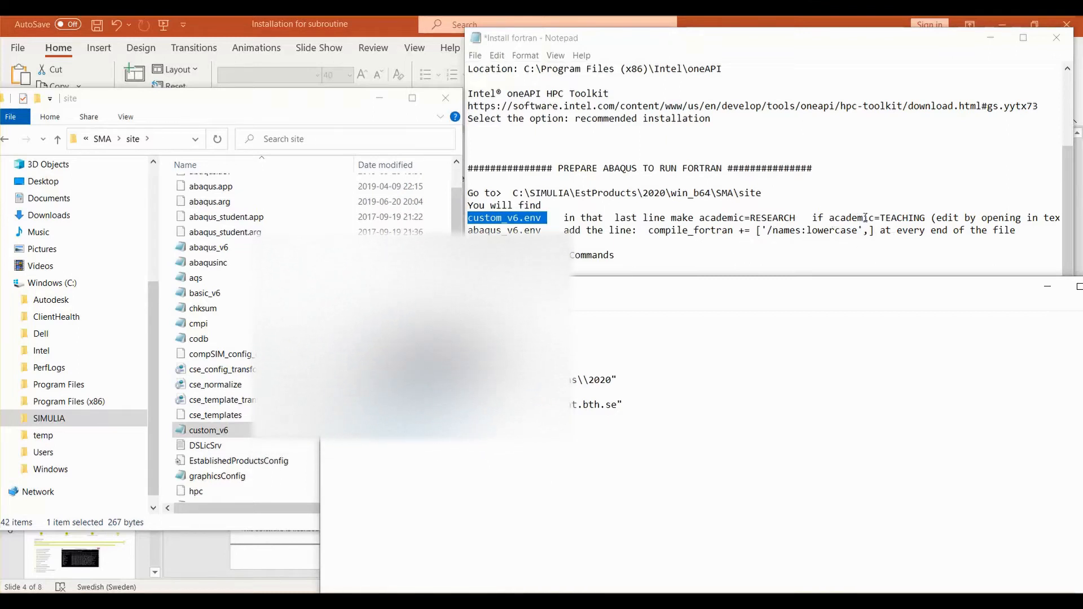
pyautogui.moveTo(829, 218); pyautogui.dragTo(925, 218)
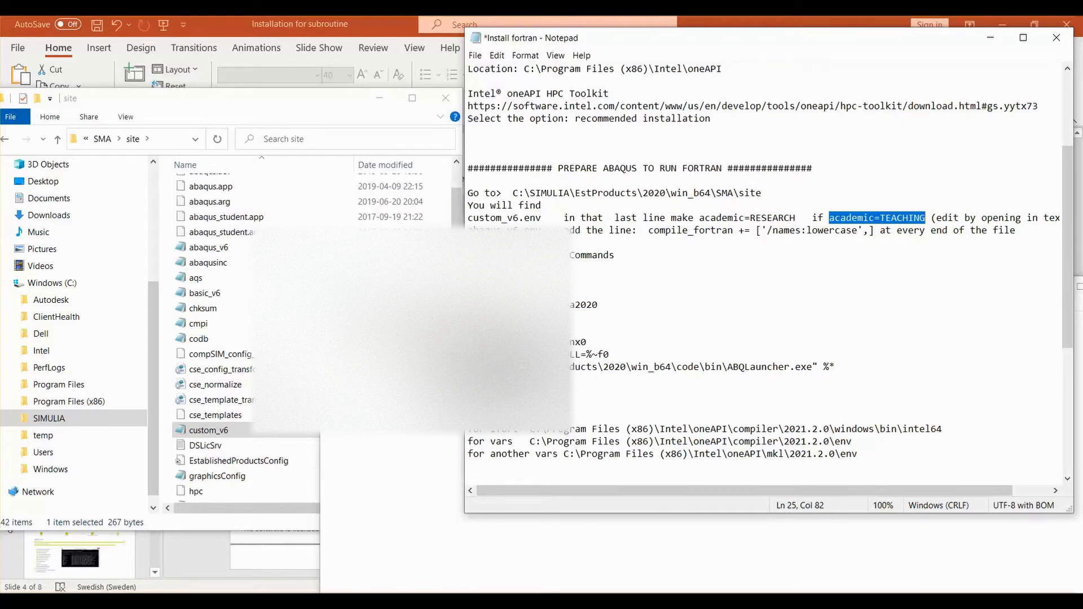
# Step: Highlight the academic value in the last line of custom_v6 and close the file
pyautogui.click(382, 471)
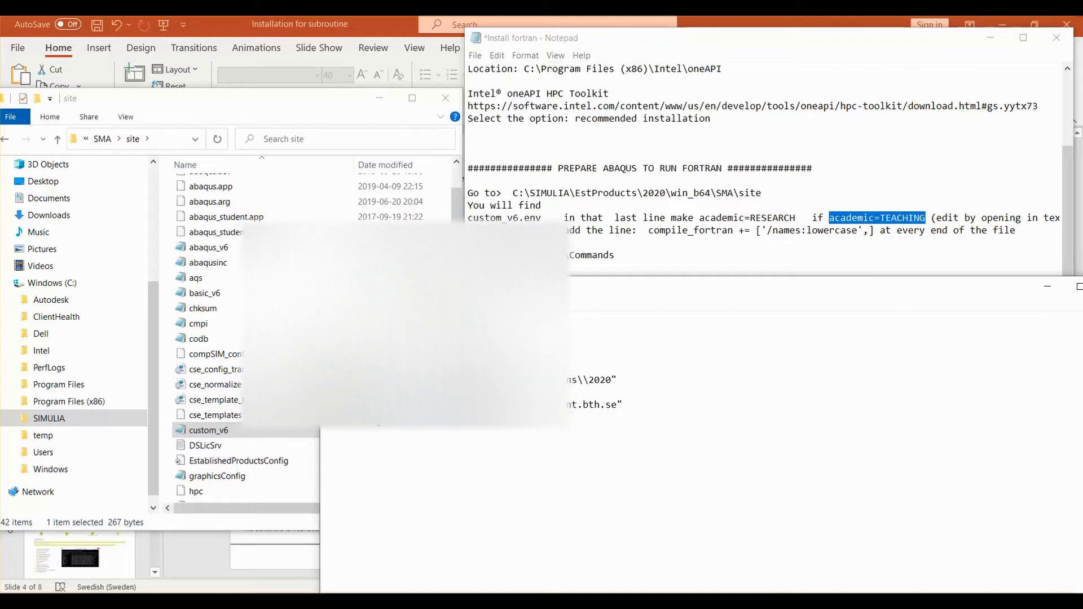
pyautogui.moveTo(421, 418); pyautogui.dragTo(380, 418)
pyautogui.moveTo(497, 287); pyautogui.dragTo(448, 246)
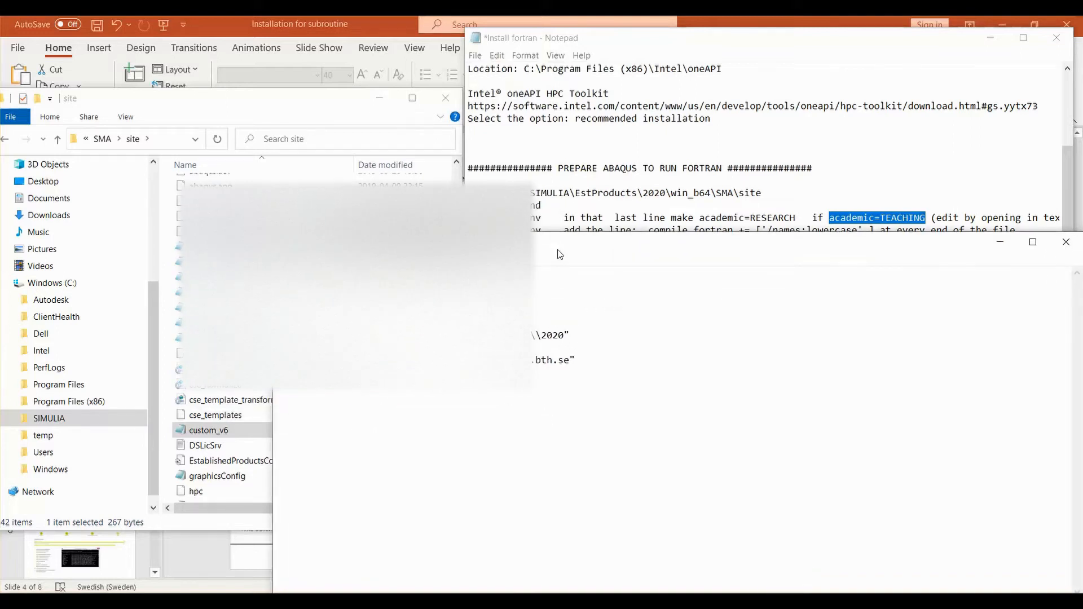
pyautogui.moveTo(558, 250); pyautogui.dragTo(583, 171)
pyautogui.moveTo(709, 162); pyautogui.dragTo(551, 173)
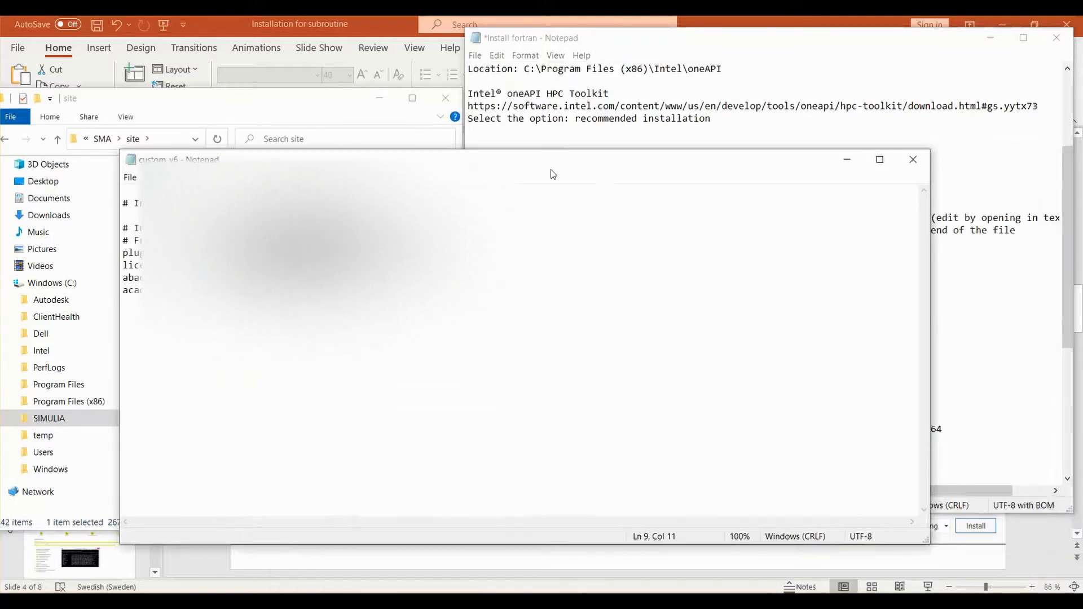
pyautogui.click(911, 160)
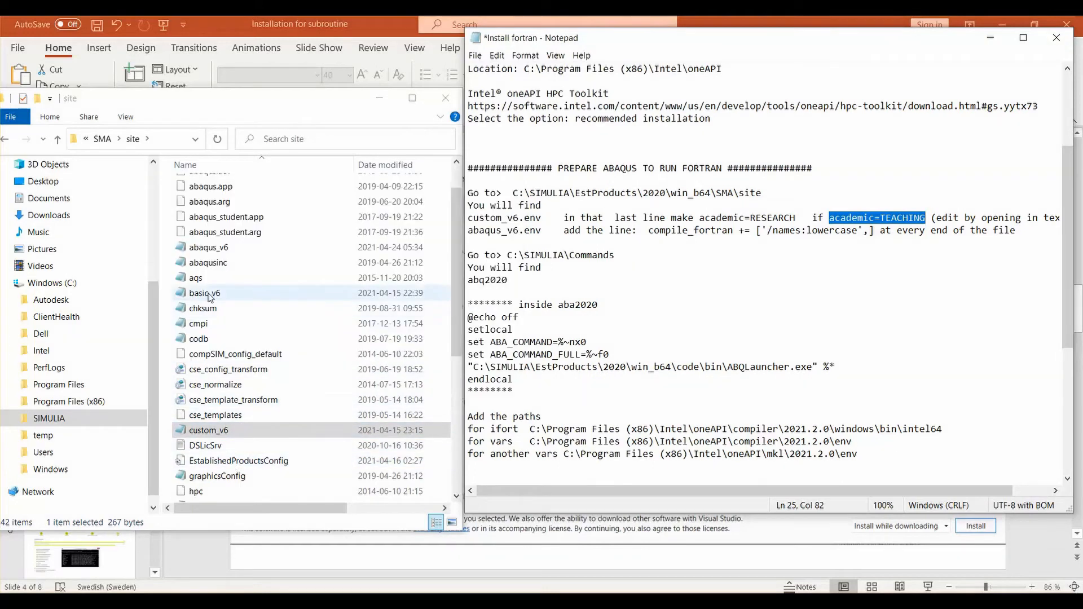
# Step: Open abaqus_v6 from the site folder and go to the last line of the file
pyautogui.doubleClick(215, 248)
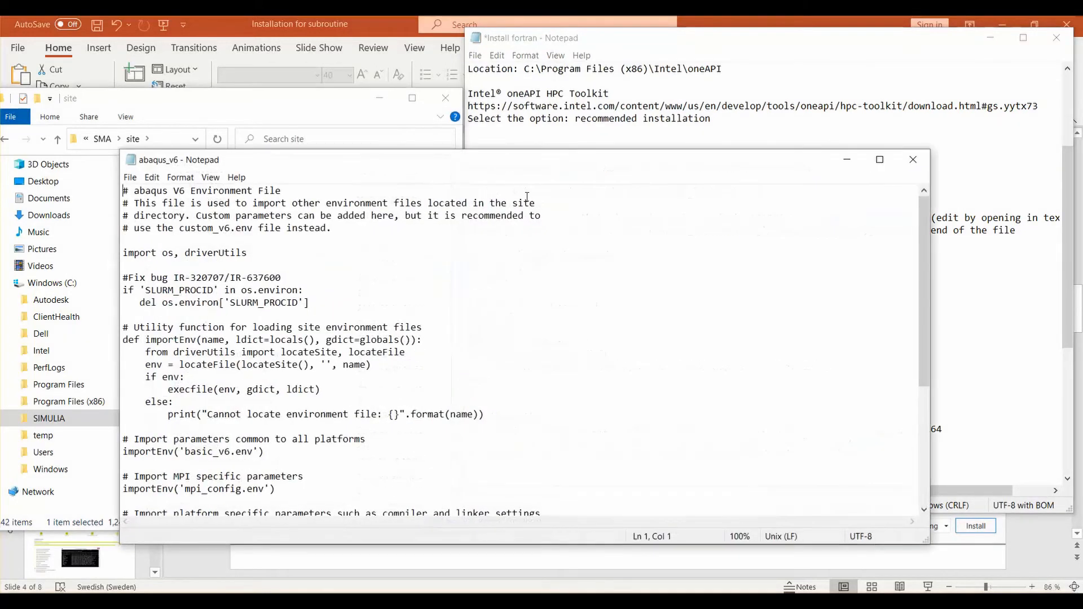
pyautogui.moveTo(550, 165); pyautogui.dragTo(581, 315)
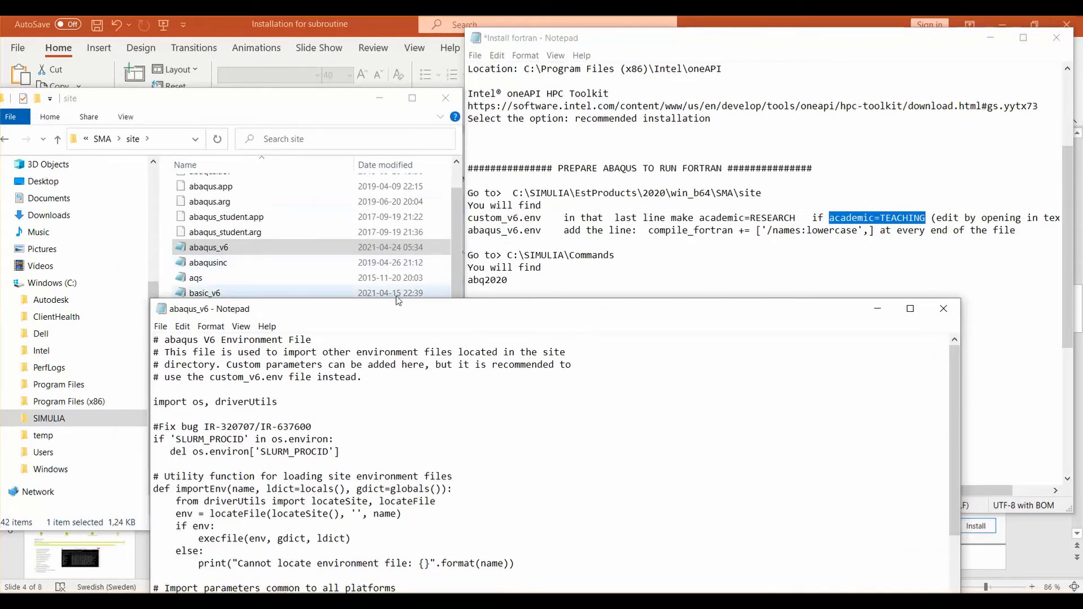
pyautogui.moveTo(399, 310); pyautogui.dragTo(358, 114)
pyautogui.scroll(-3, 349, 310)
pyautogui.scroll(-3, 349, 310)
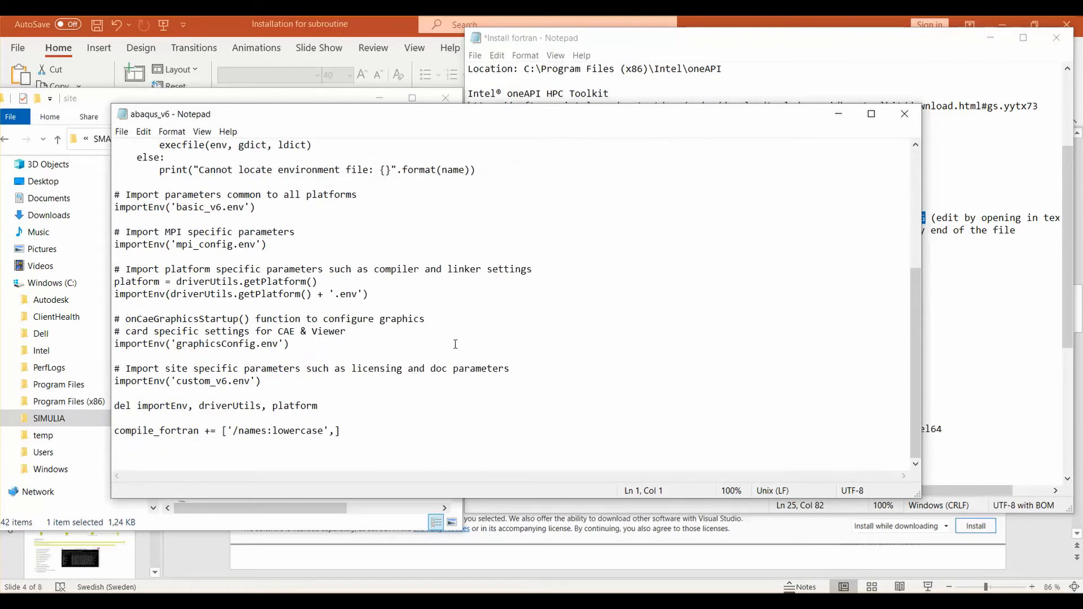
# Step: Check that abaqus_v6 ends with compile_fortran += ['/names:lowercase',] by highlighting that line in the notes and the file, and close the file
pyautogui.moveTo(525, 123); pyautogui.dragTo(618, 340)
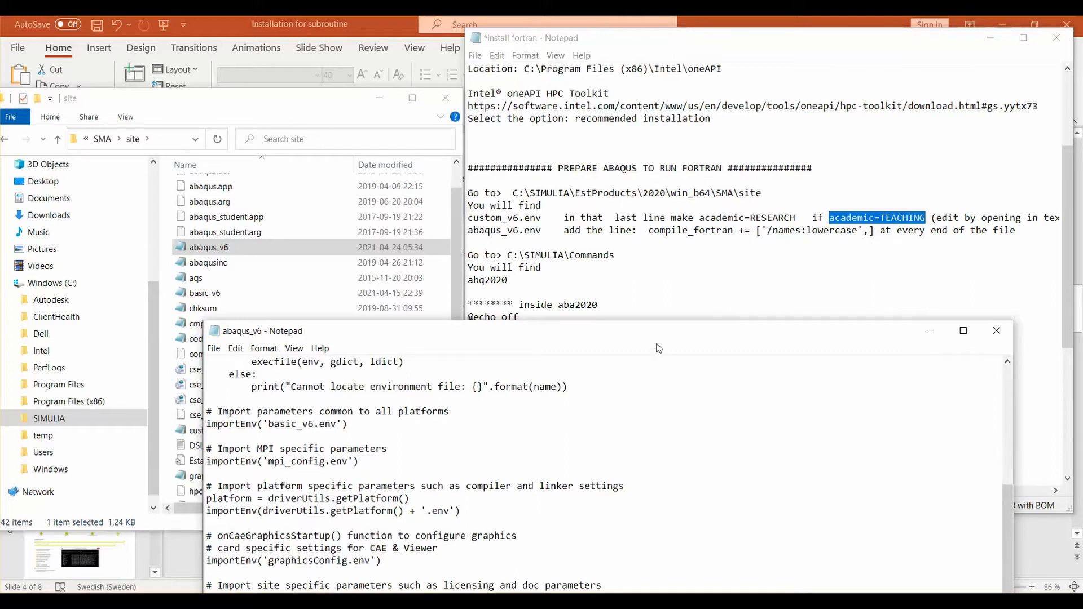
pyautogui.moveTo(535, 343); pyautogui.dragTo(534, 307)
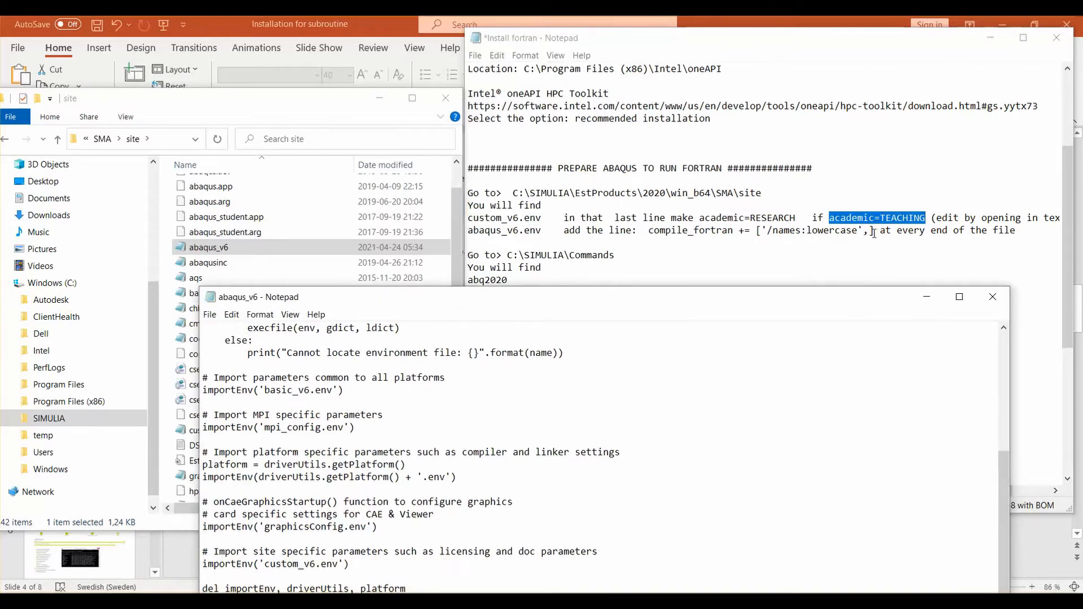
pyautogui.moveTo(874, 233); pyautogui.dragTo(650, 234)
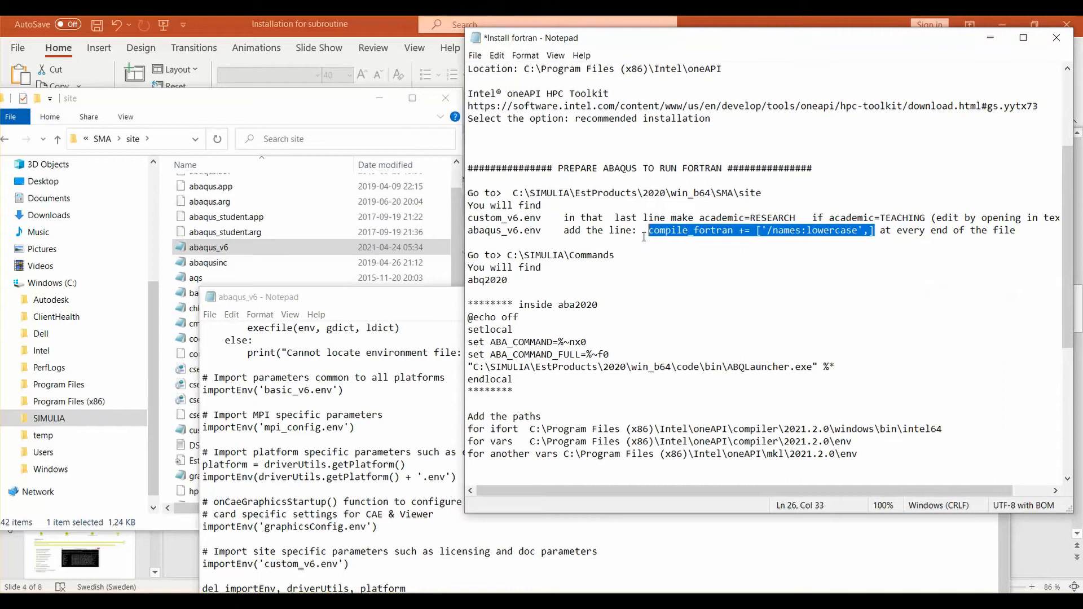
pyautogui.click(386, 308)
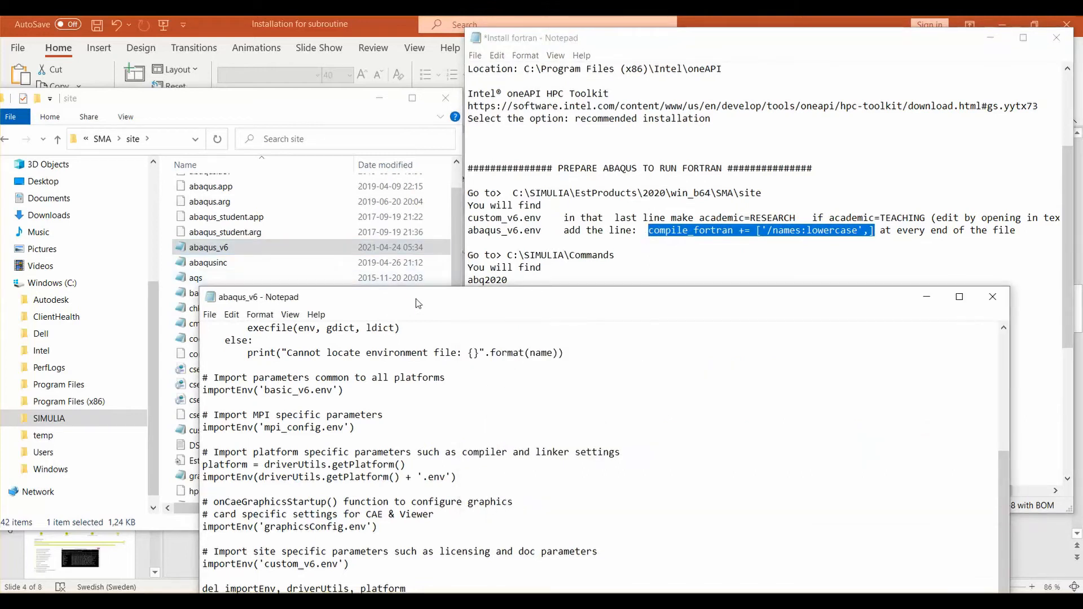
pyautogui.moveTo(416, 299); pyautogui.dragTo(446, 90)
pyautogui.moveTo(464, 414); pyautogui.dragTo(225, 412)
pyautogui.moveTo(347, 100); pyautogui.dragTo(463, 118)
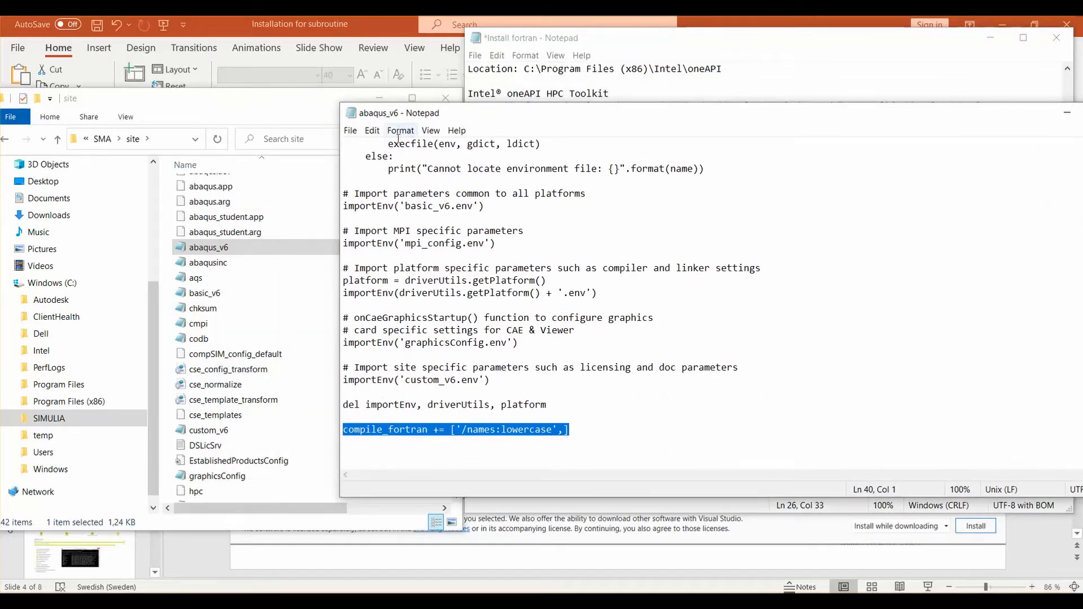
pyautogui.moveTo(569, 429); pyautogui.dragTo(343, 430)
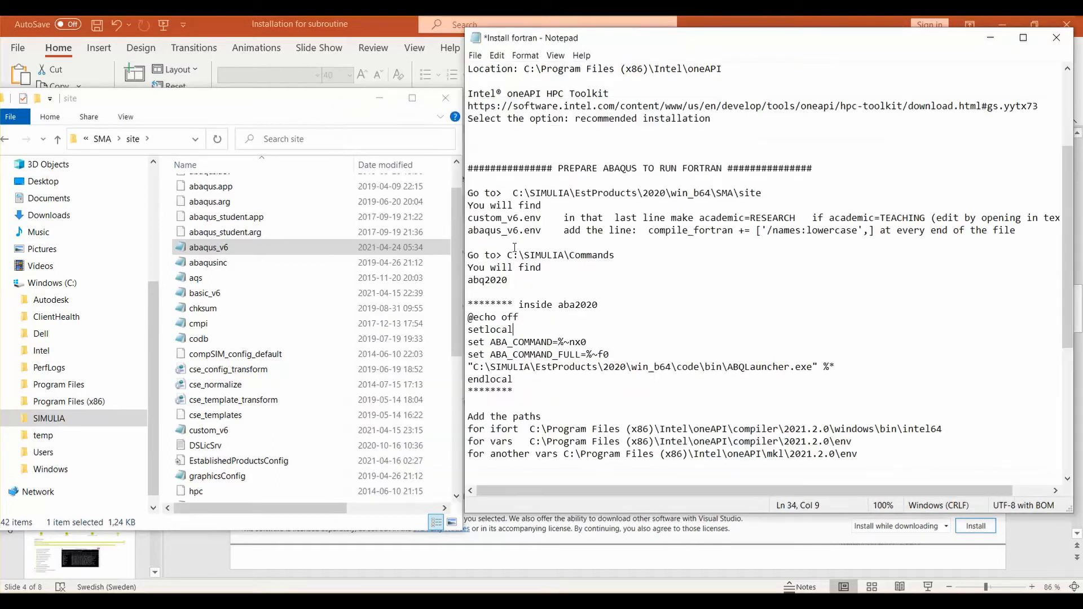
# Step: Review the notes on the abq2020 file and its paths, marking the ifort, vars and mkl entries
pyautogui.moveTo(531, 280); pyautogui.dragTo(463, 195)
pyautogui.click(596, 288)
pyautogui.scroll(-3, 581, 305)
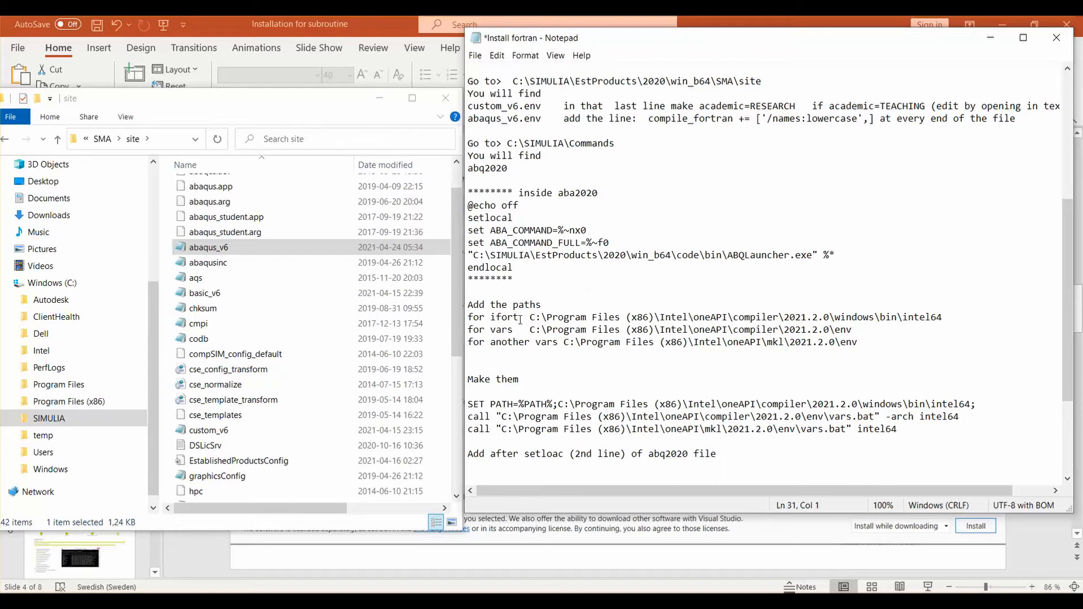
pyautogui.moveTo(489, 318); pyautogui.dragTo(515, 330)
pyautogui.click(539, 357)
pyautogui.moveTo(536, 342); pyautogui.dragTo(560, 342)
pyautogui.click(728, 363)
pyautogui.moveTo(767, 344); pyautogui.dragTo(790, 342)
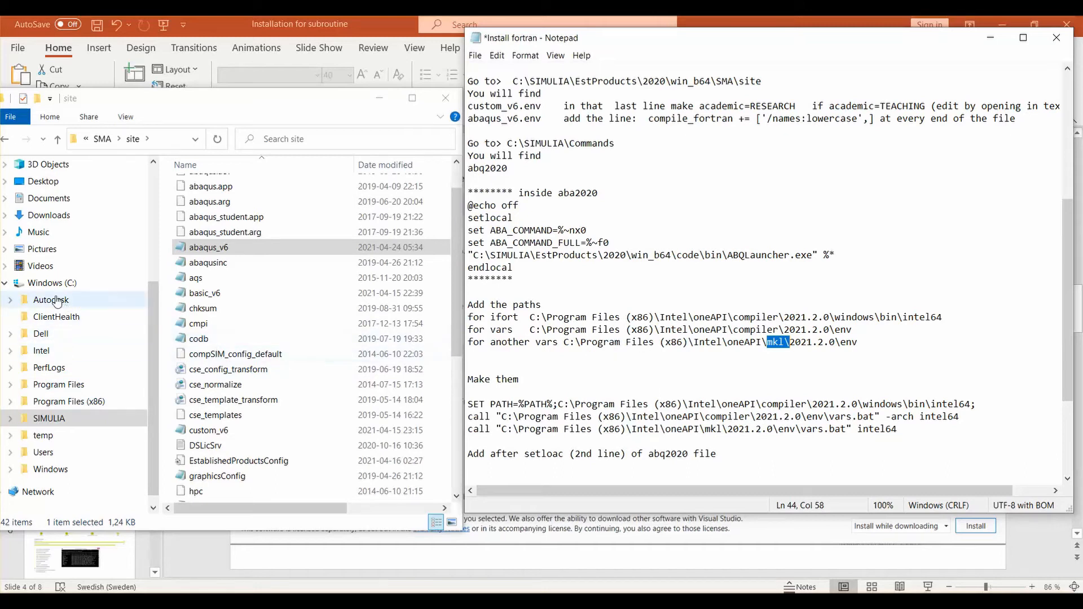
# Step: Open the Intel folder inside C:\Program Files (x86)
pyautogui.click(86, 285)
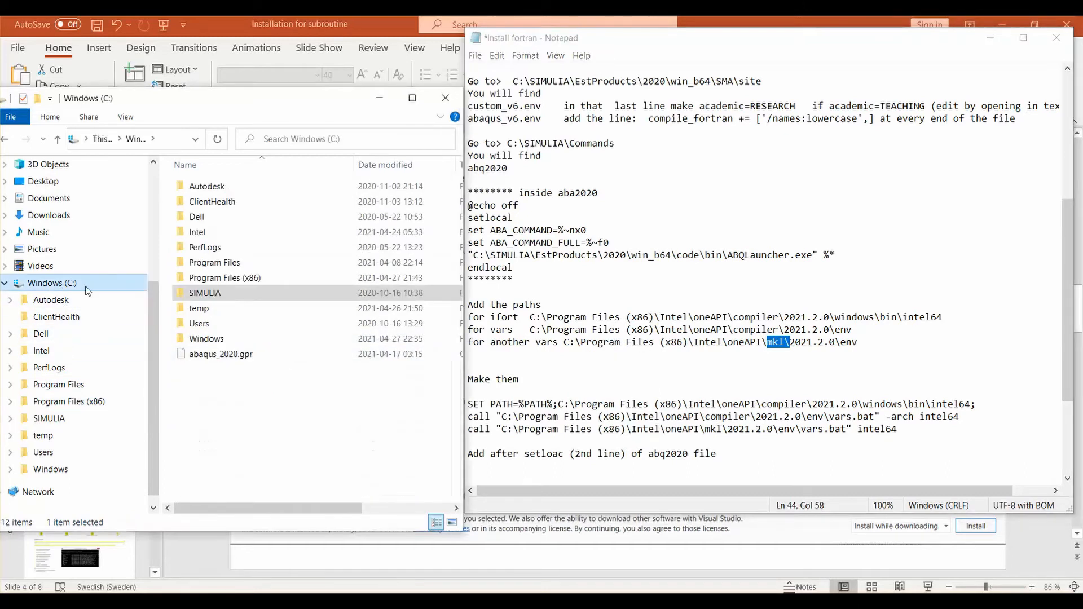
pyautogui.doubleClick(216, 280)
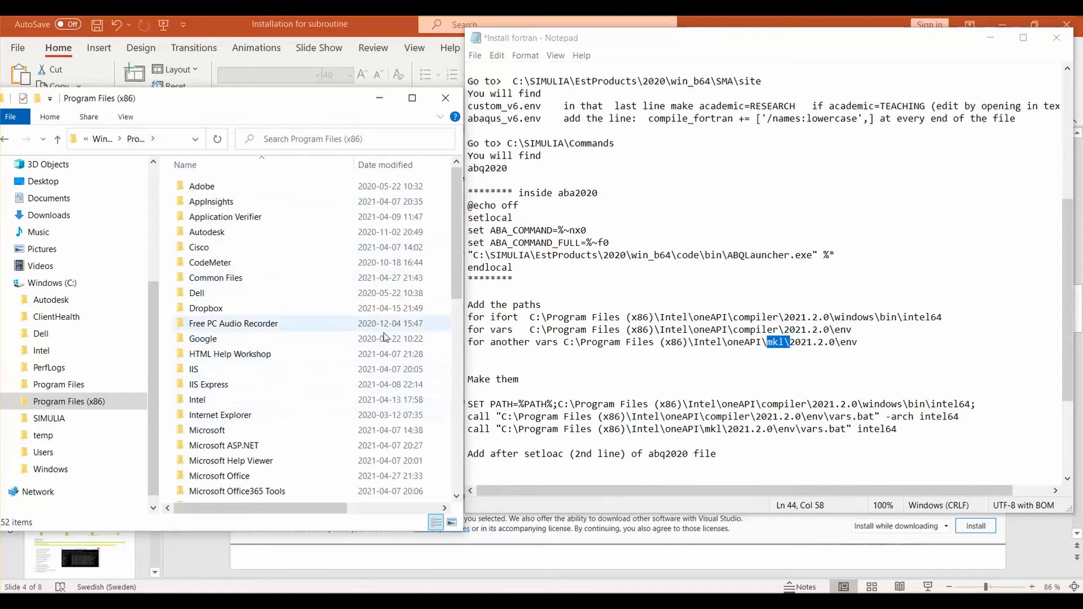
pyautogui.doubleClick(225, 403)
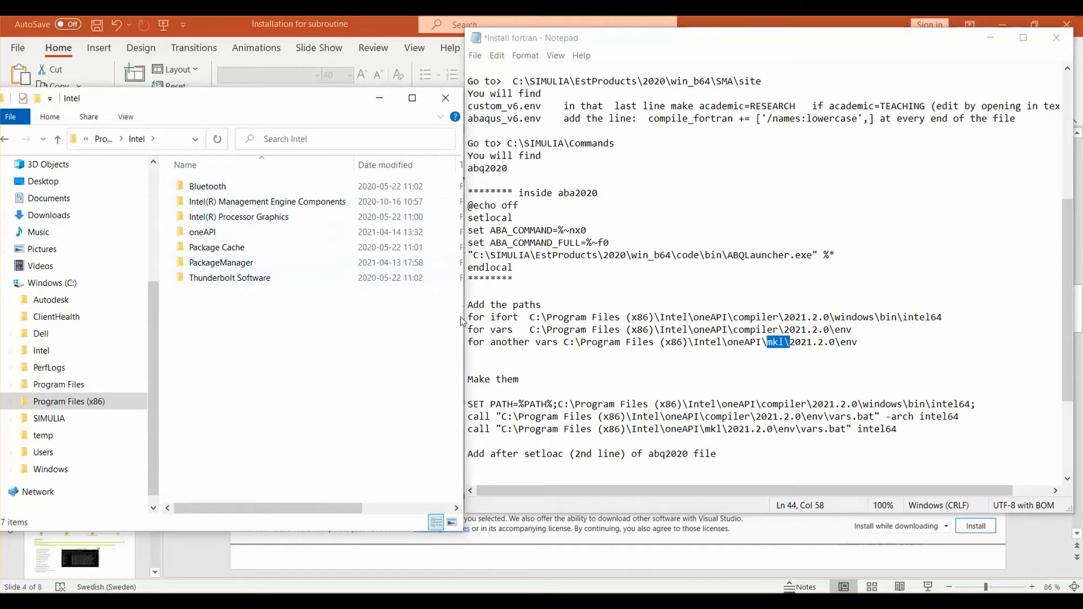
# Step: Widen the folder window and search the Intel folder for ifort, the compiler named in the notes
pyautogui.moveTo(520, 318); pyautogui.dragTo(567, 350)
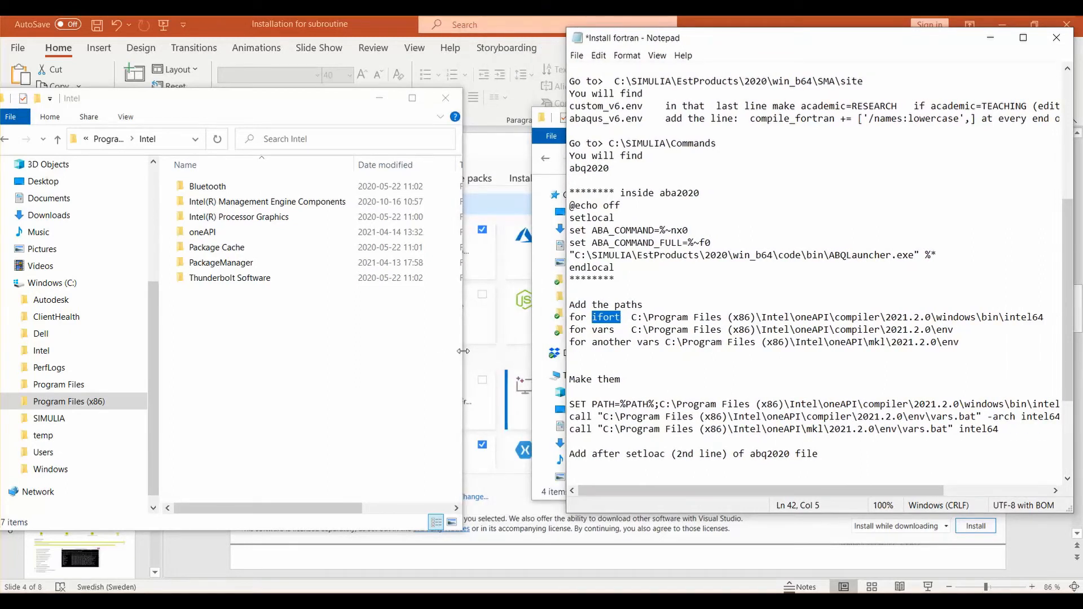
pyautogui.moveTo(466, 351); pyautogui.dragTo(724, 344)
pyautogui.click(565, 140)
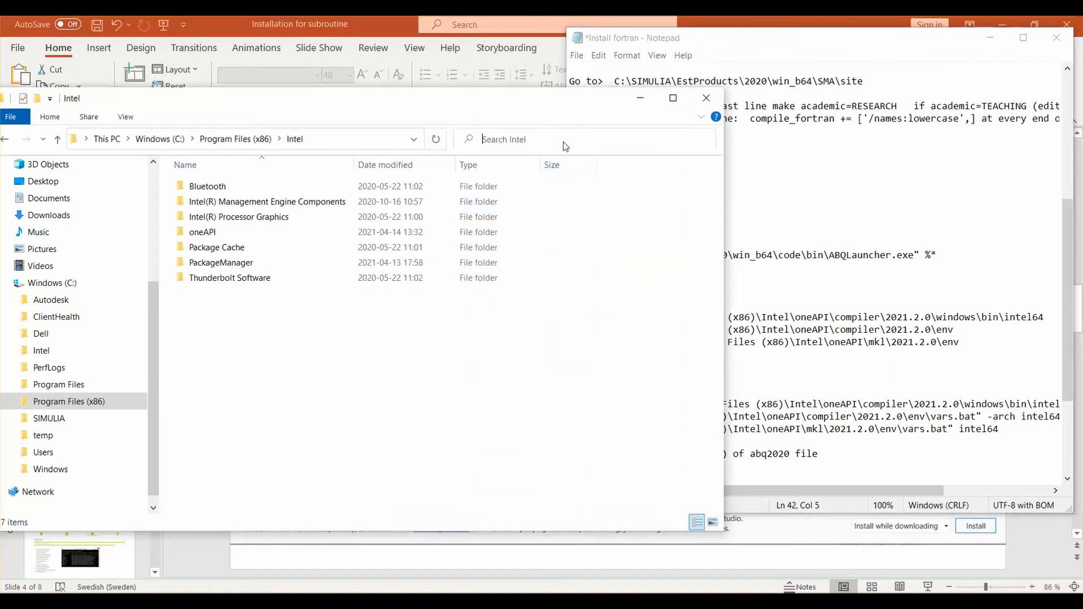
pyautogui.write('ifort')
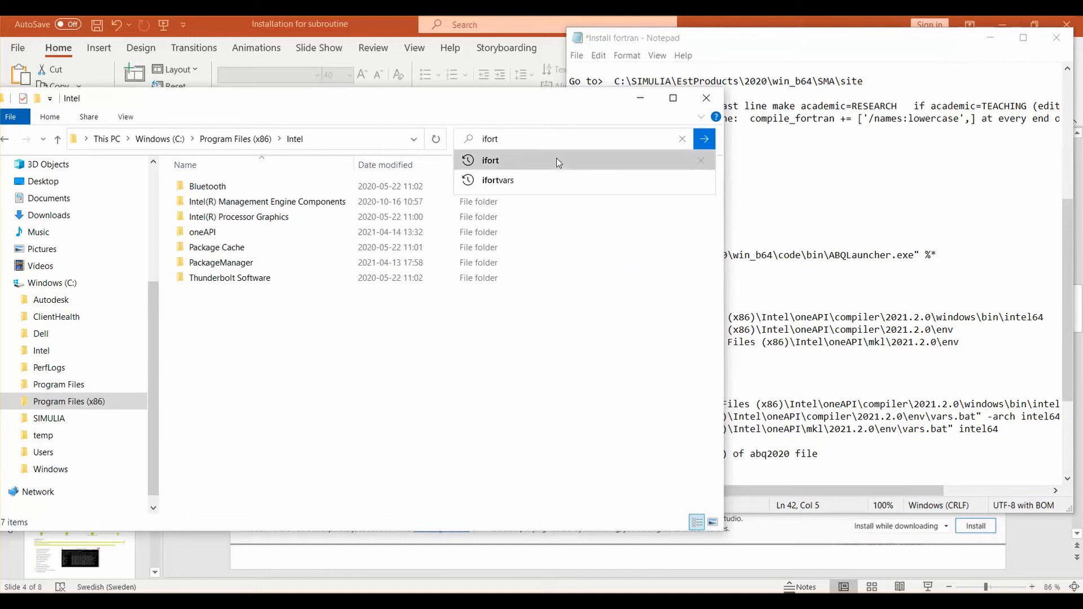
pyautogui.click(556, 159)
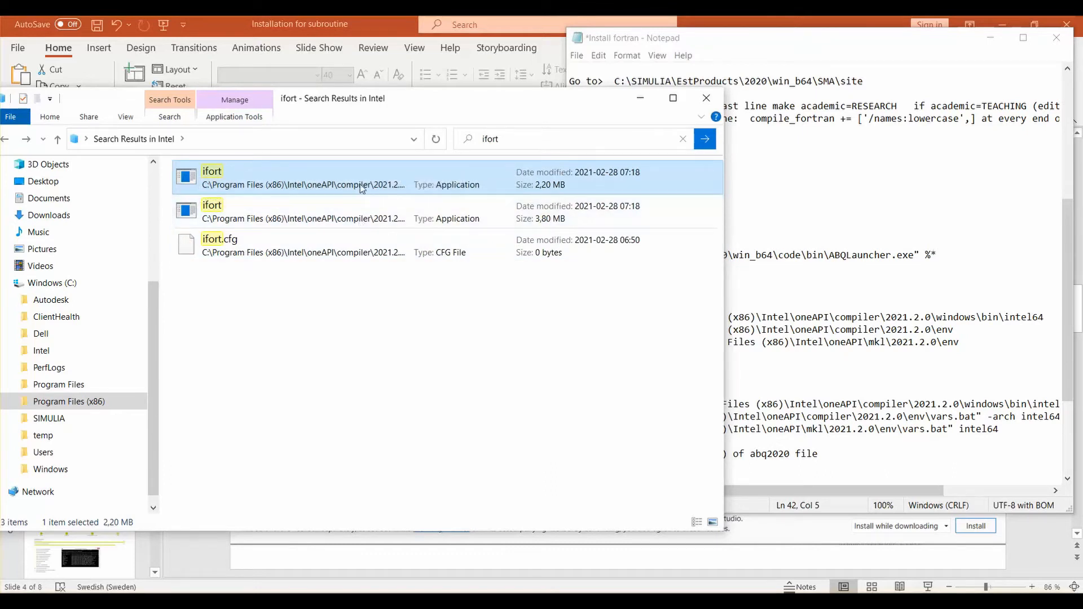
# Step: Open the file location of the second ifort application in the search results and copy its full folder path
pyautogui.rightClick(290, 217)
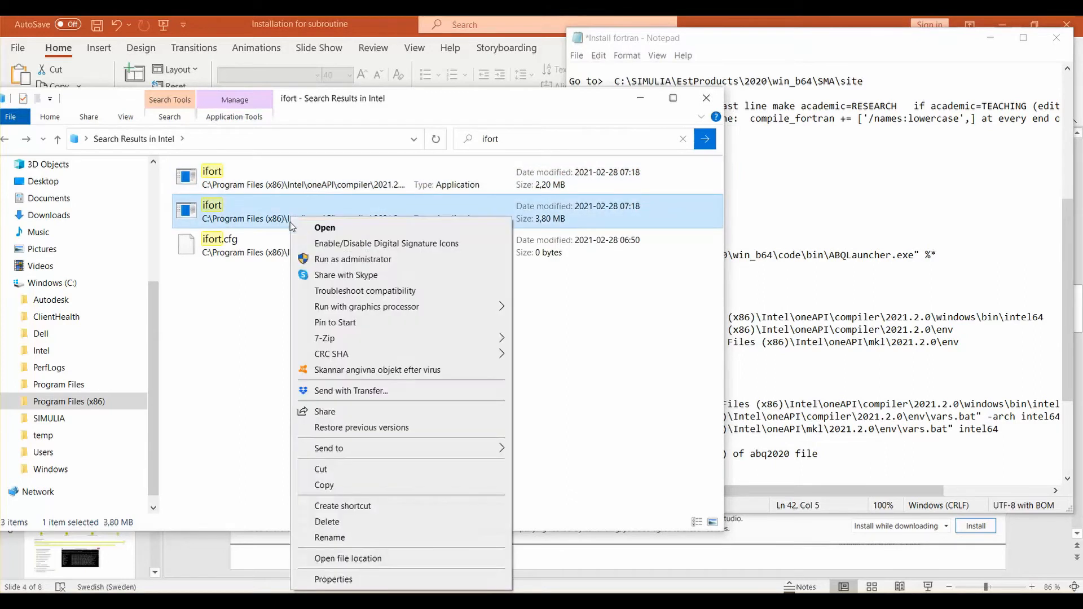
pyautogui.click(365, 559)
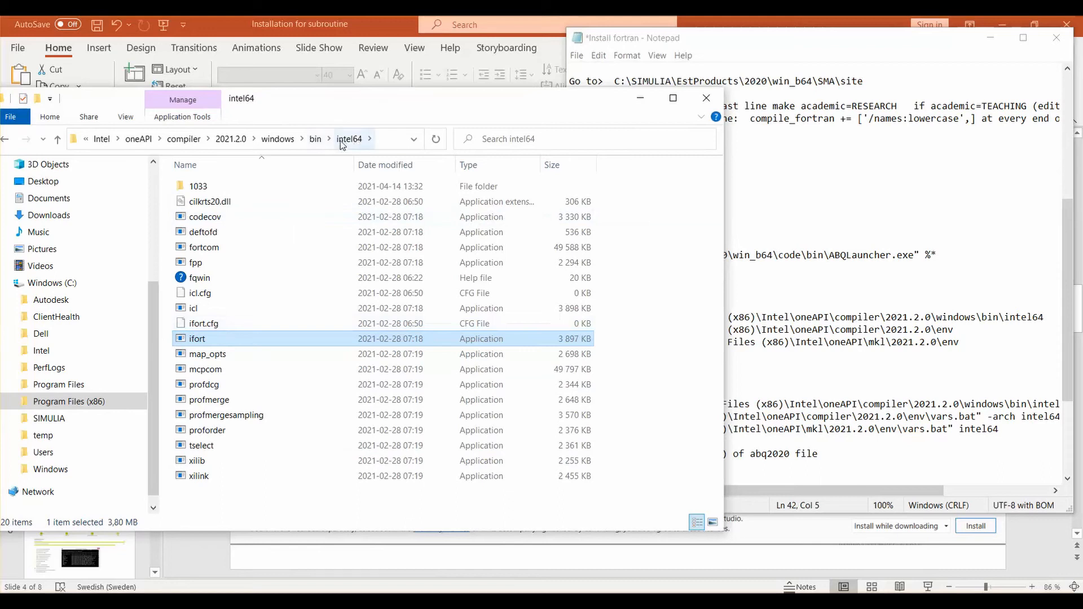
pyautogui.click(389, 140)
pyautogui.hotkey('ctrl', 'c')
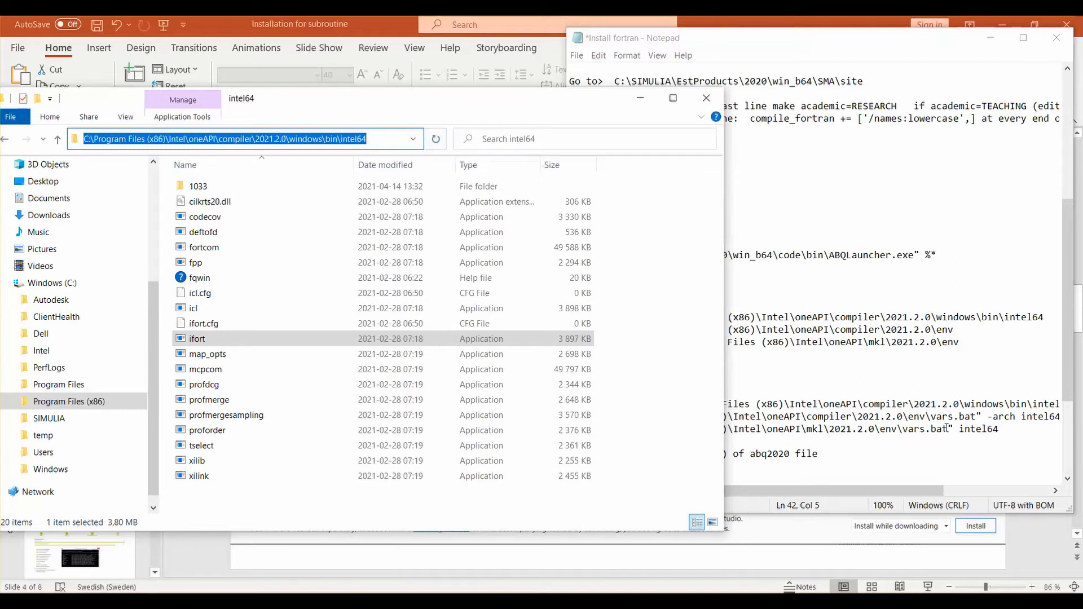
# Step: Paste the copied ifort folder path on a new line below the path list in the notes
pyautogui.click(955, 348)
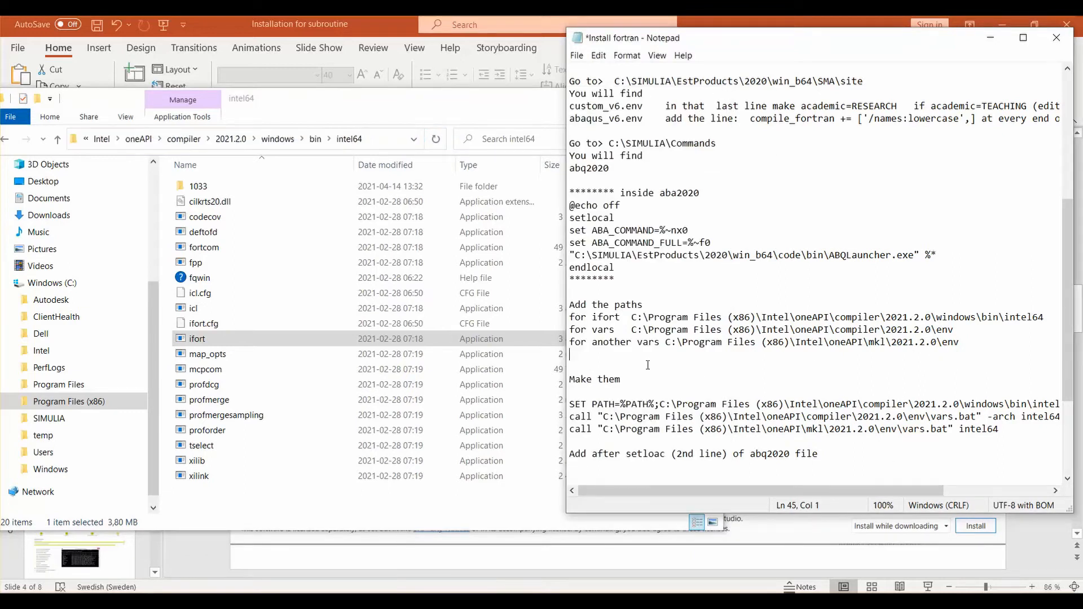
pyautogui.press('Return')
pyautogui.press('Return')
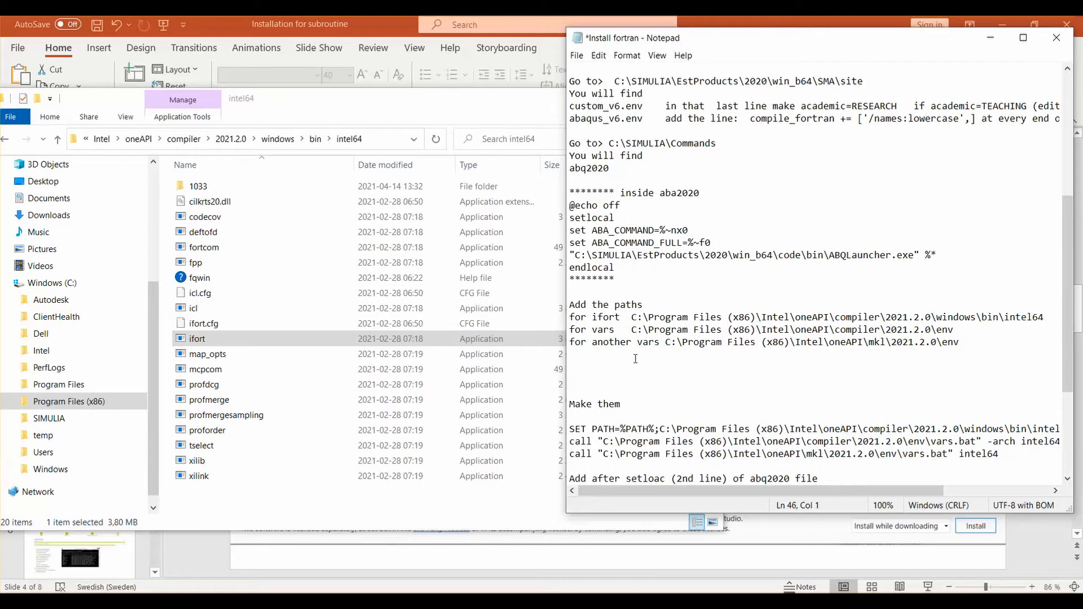
pyautogui.hotkey('ctrl', 'v')
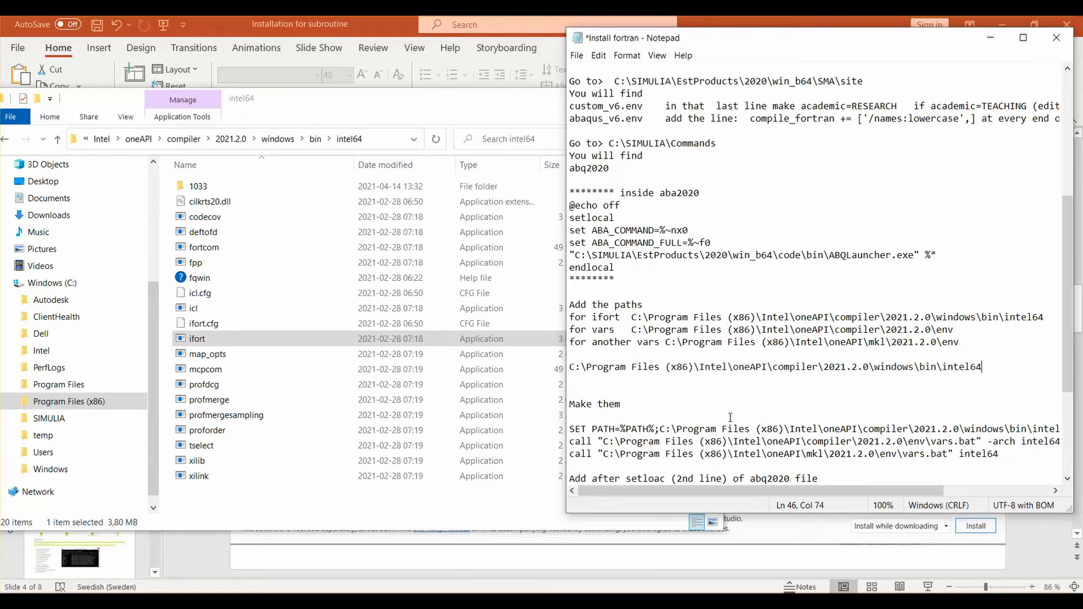
# Step: Compare the notes' ifort path with the pasted copy and delete the duplicate line
pyautogui.moveTo(632, 318); pyautogui.dragTo(1051, 314)
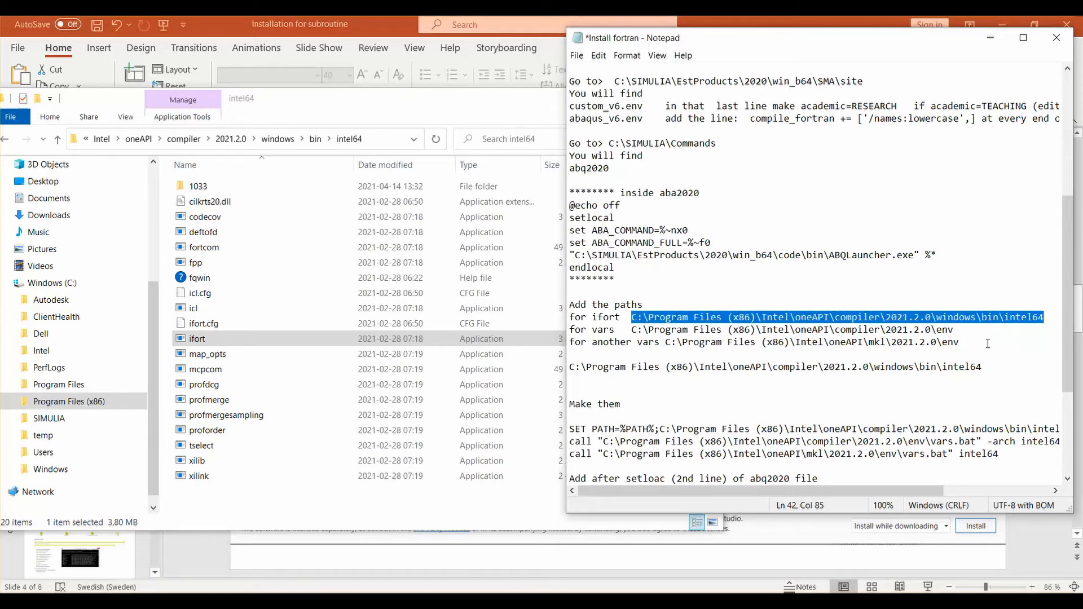
pyautogui.moveTo(984, 368); pyautogui.dragTo(564, 369)
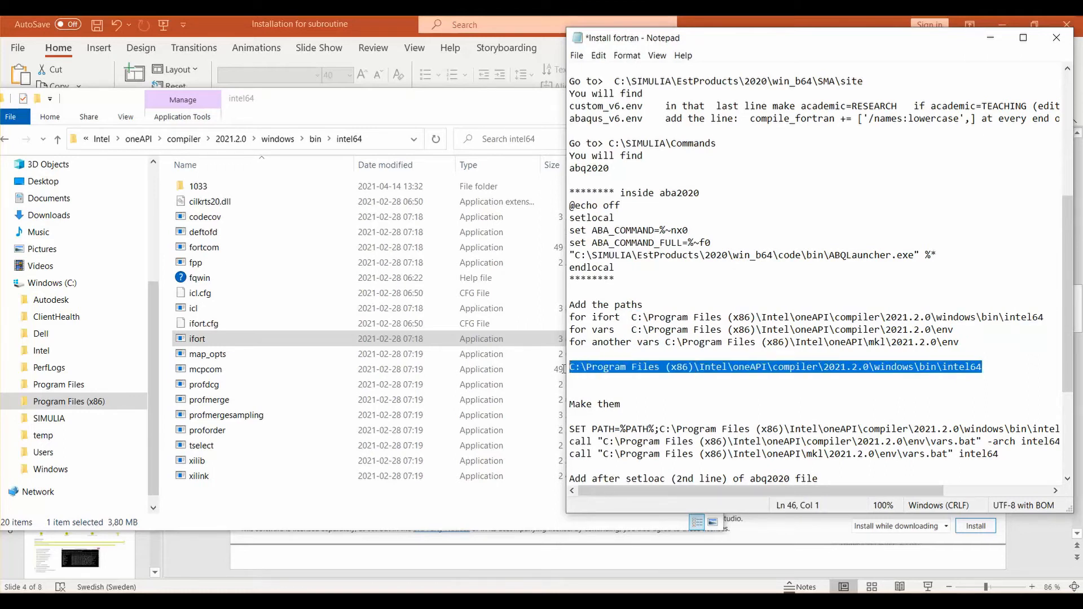
pyautogui.press('Delete')
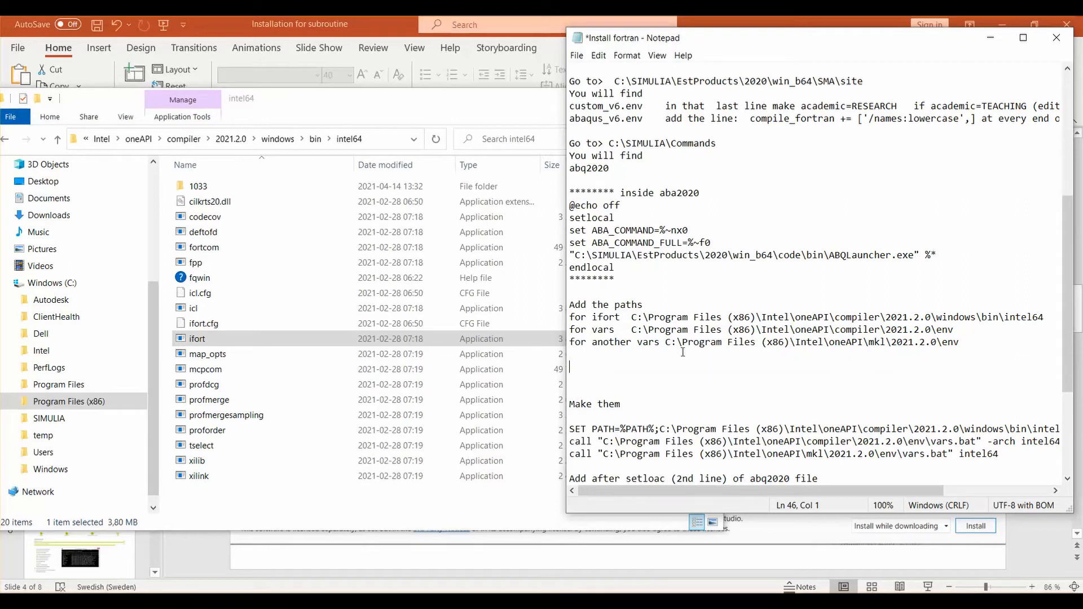
pyautogui.press('BackSpace')
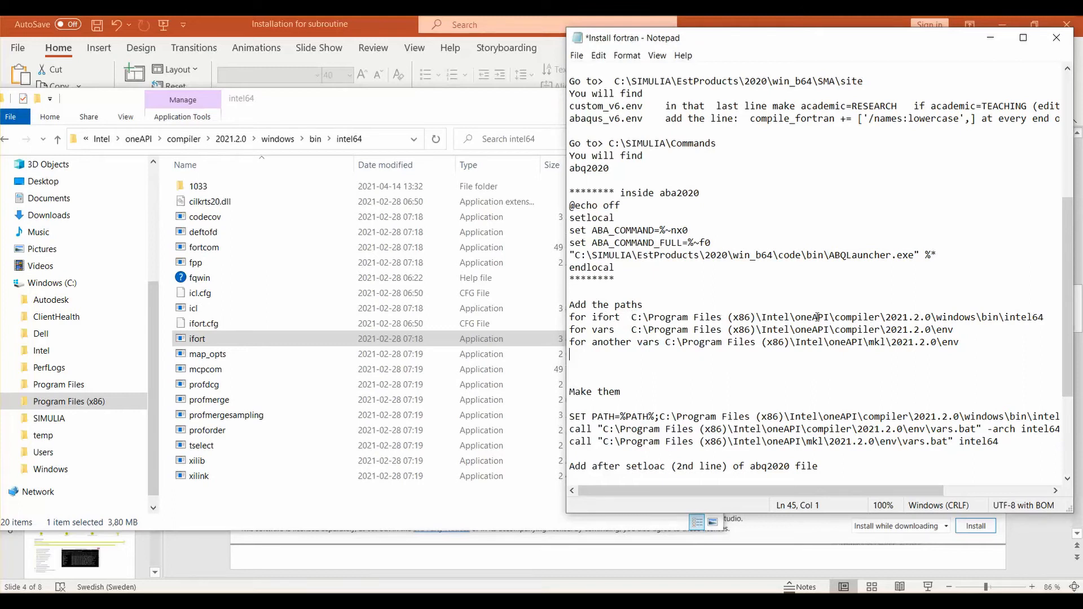
pyautogui.click(1043, 318)
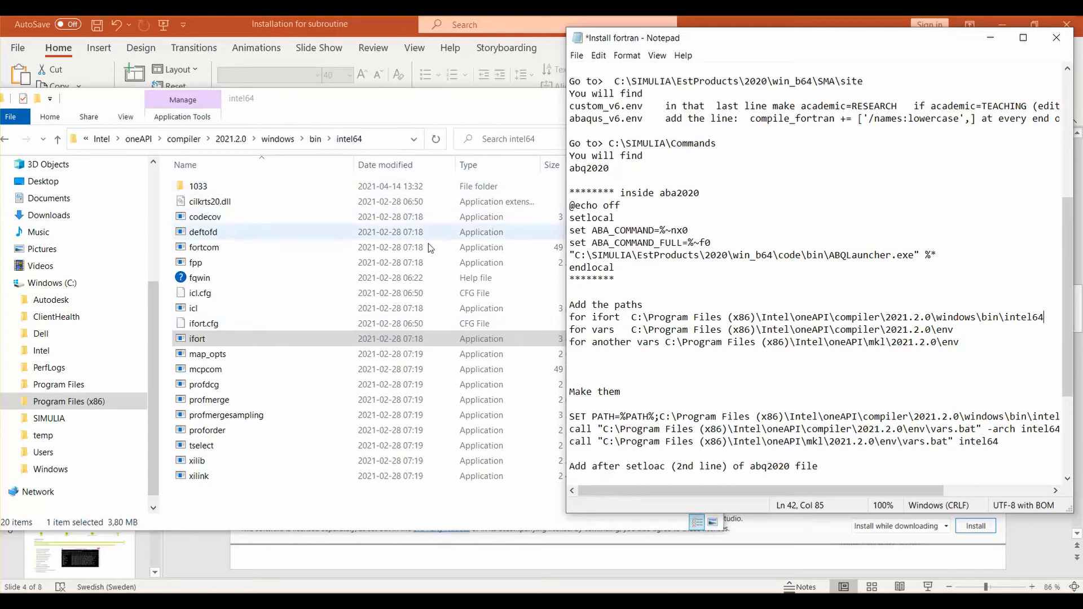
pyautogui.click(62, 402)
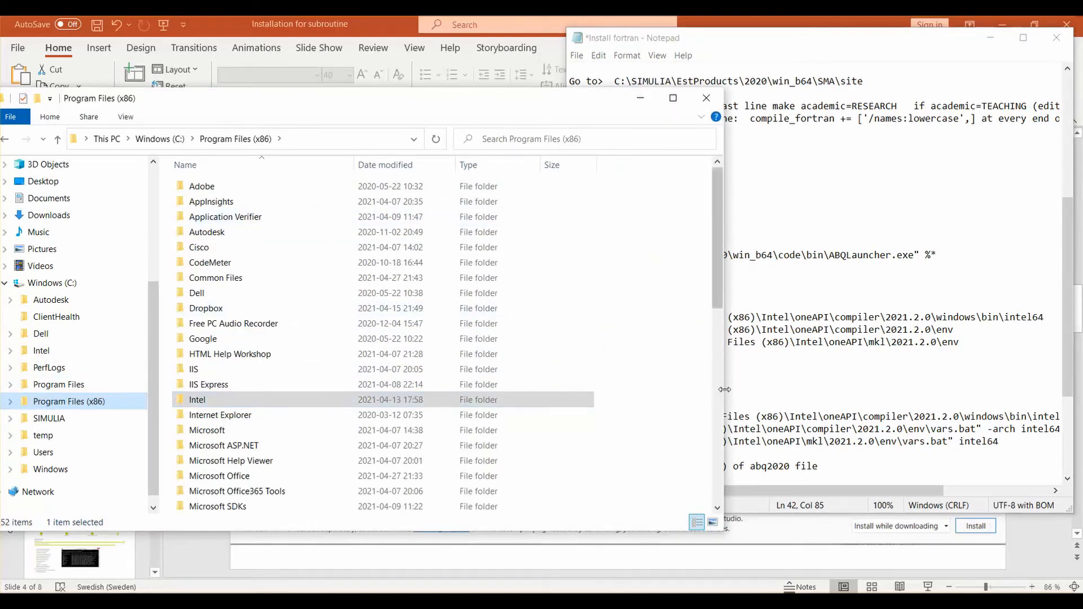
pyautogui.moveTo(724, 388); pyautogui.dragTo(540, 387)
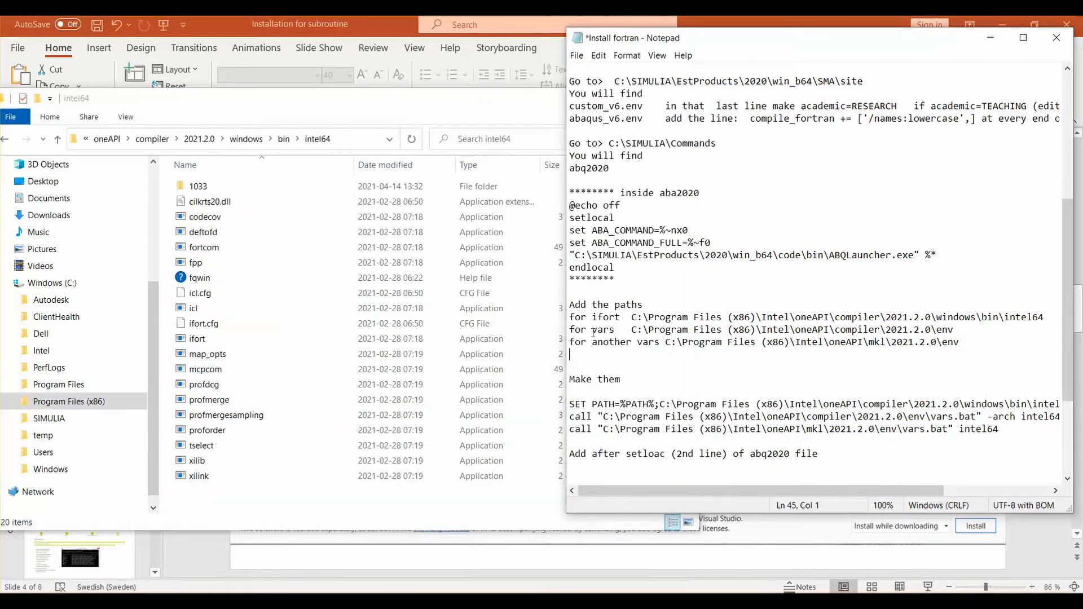
# Step: Find the vars entries in the notes, open the Intel folder in Program Files (x86), and narrow the folder window beside the notes
pyautogui.moveTo(592, 331); pyautogui.dragTo(660, 342)
pyautogui.click(739, 374)
pyautogui.click(80, 402)
pyautogui.doubleClick(227, 398)
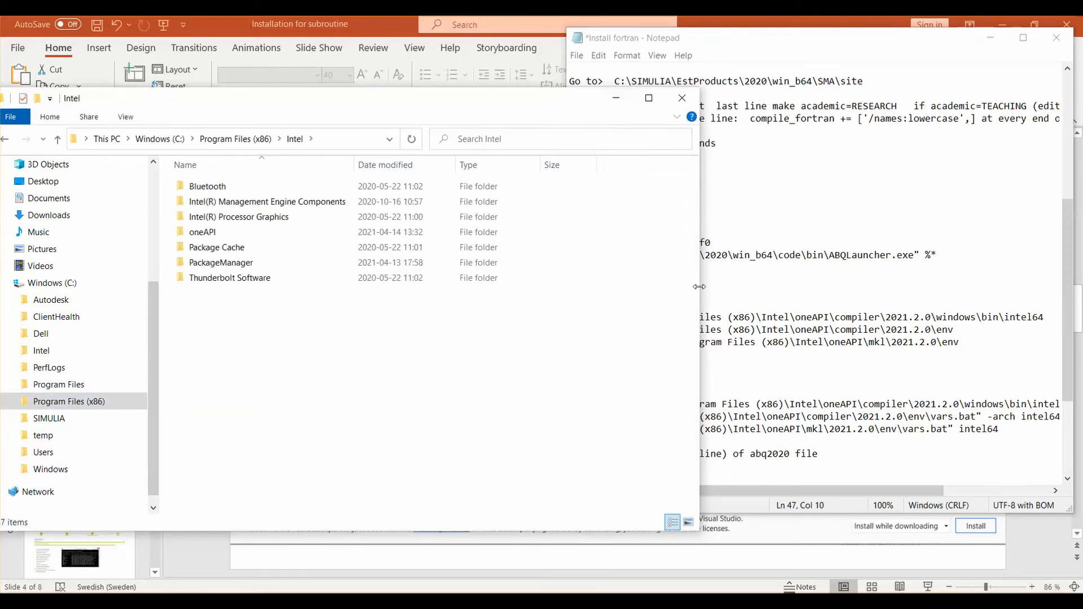
pyautogui.moveTo(695, 287); pyautogui.dragTo(516, 287)
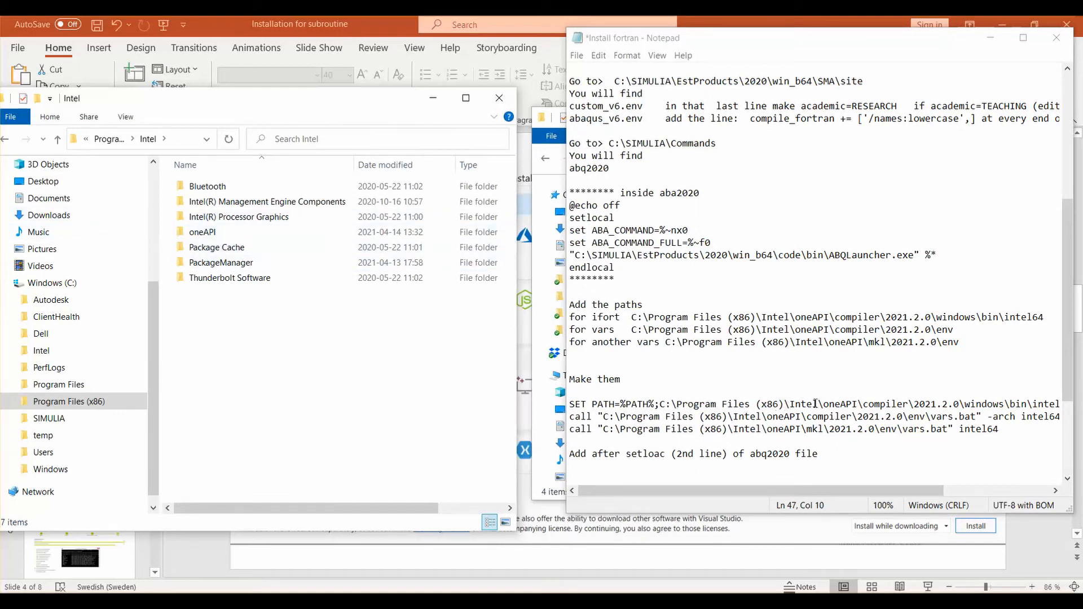
# Step: Open oneAPI\compiler\2021.2.0\env inside the Intel folder to locate the first vars file
pyautogui.doubleClick(202, 232)
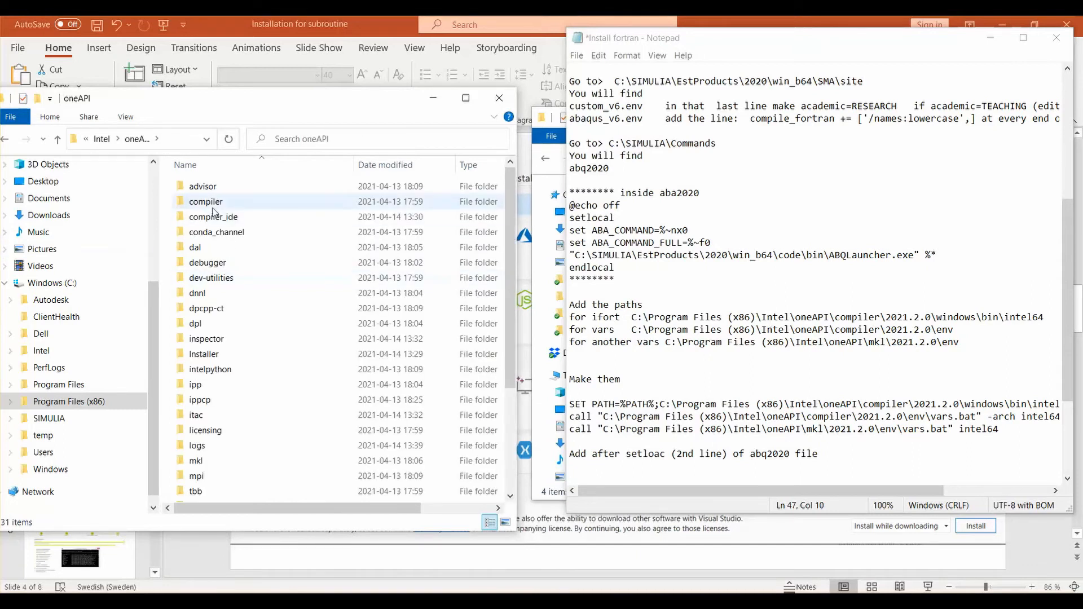
pyautogui.doubleClick(207, 202)
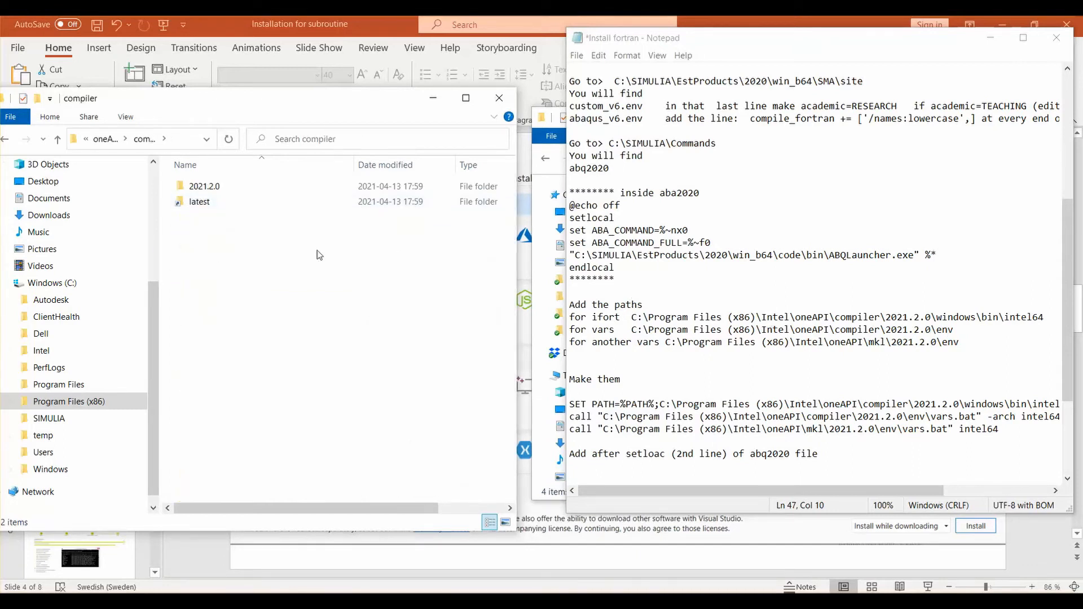
pyautogui.doubleClick(200, 187)
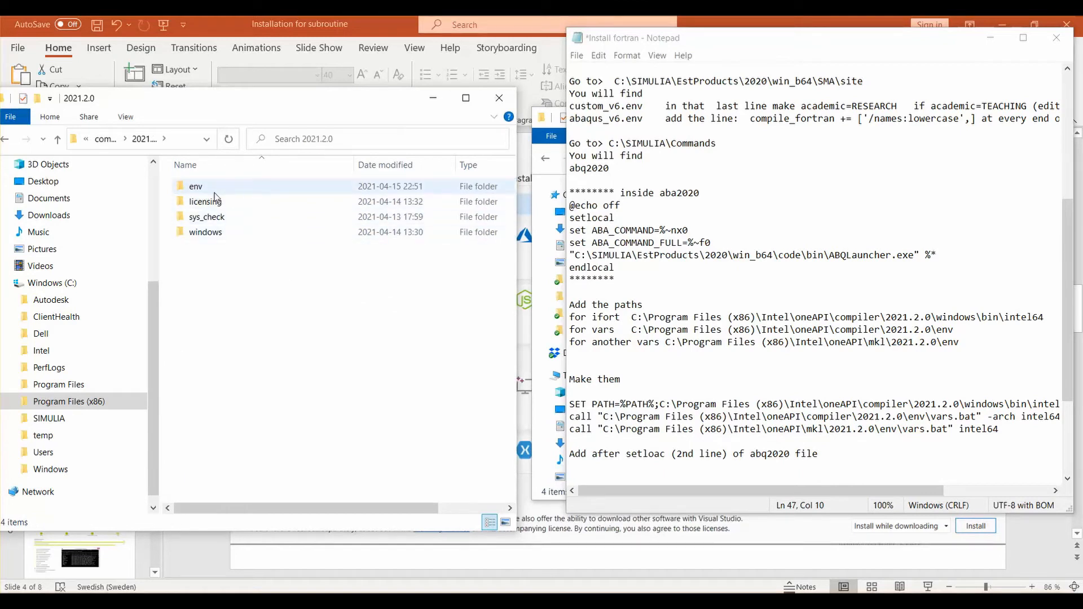
pyautogui.doubleClick(215, 191)
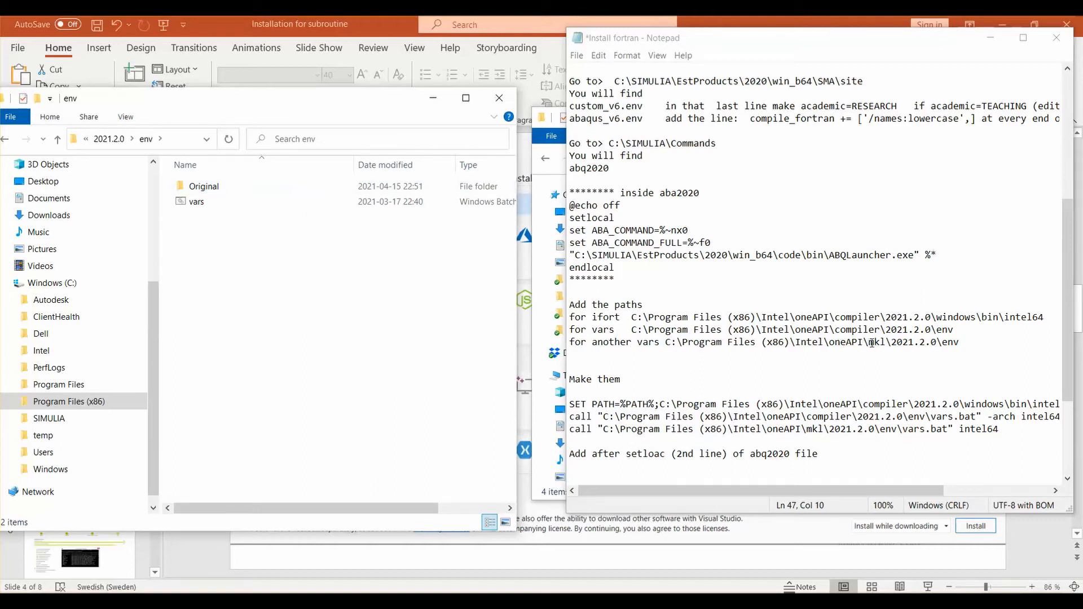
# Step: Return to the oneAPI folder and open mkl\2021.2.0\env to locate the other vars file
pyautogui.click(58, 141)
pyautogui.click(58, 141)
pyautogui.click(58, 141)
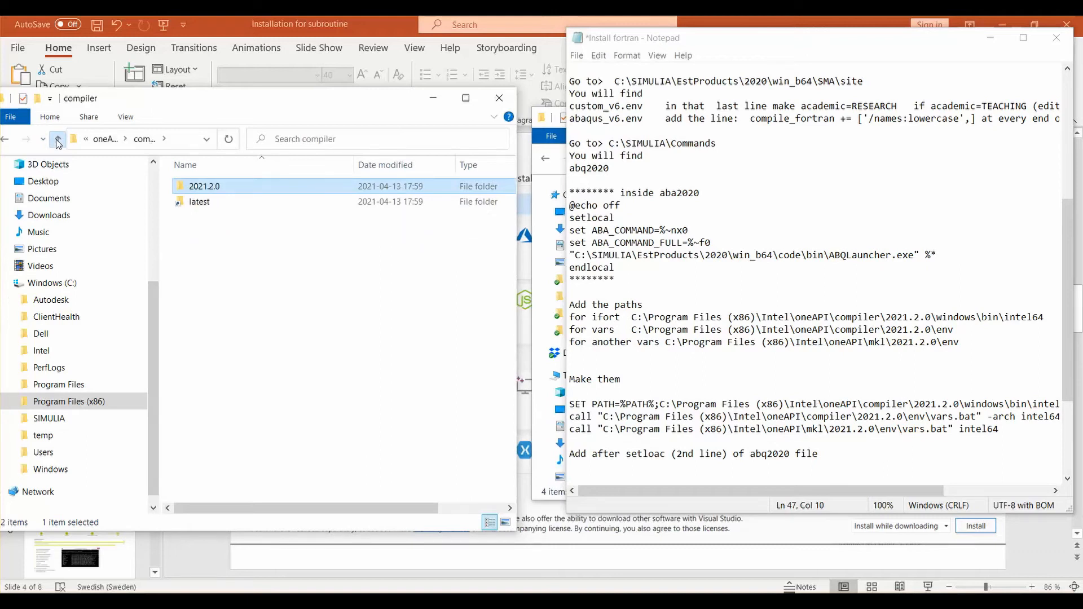
pyautogui.click(59, 142)
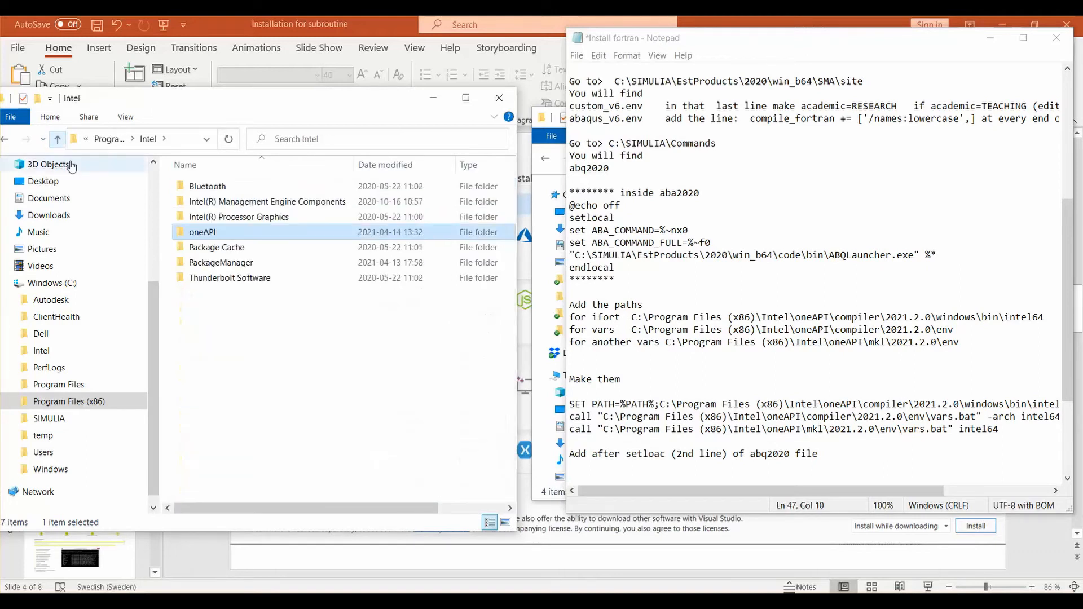
pyautogui.doubleClick(208, 236)
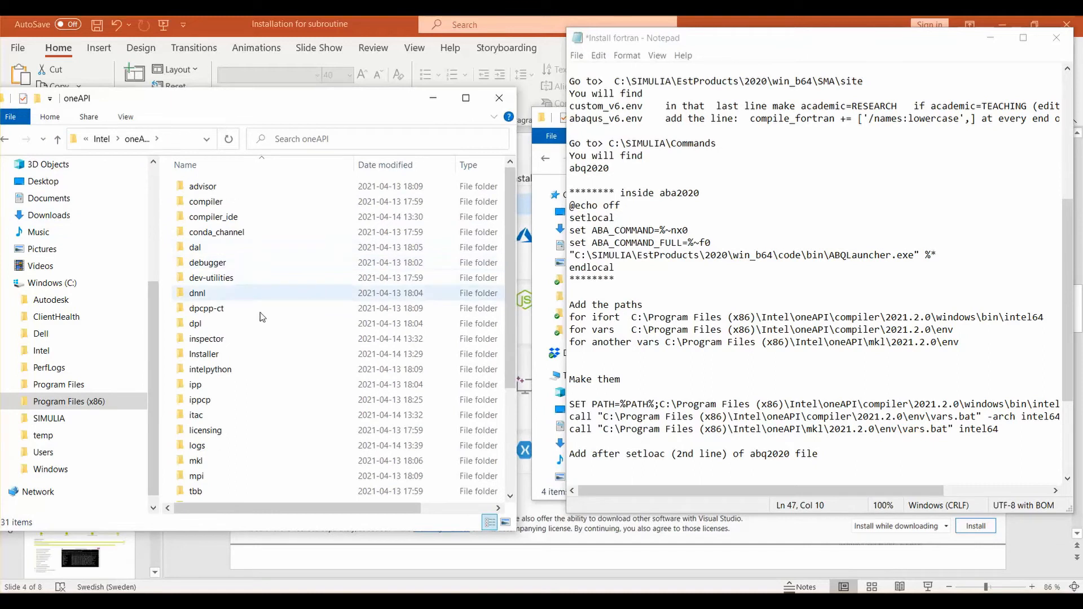
pyautogui.moveTo(514, 349); pyautogui.dragTo(514, 385)
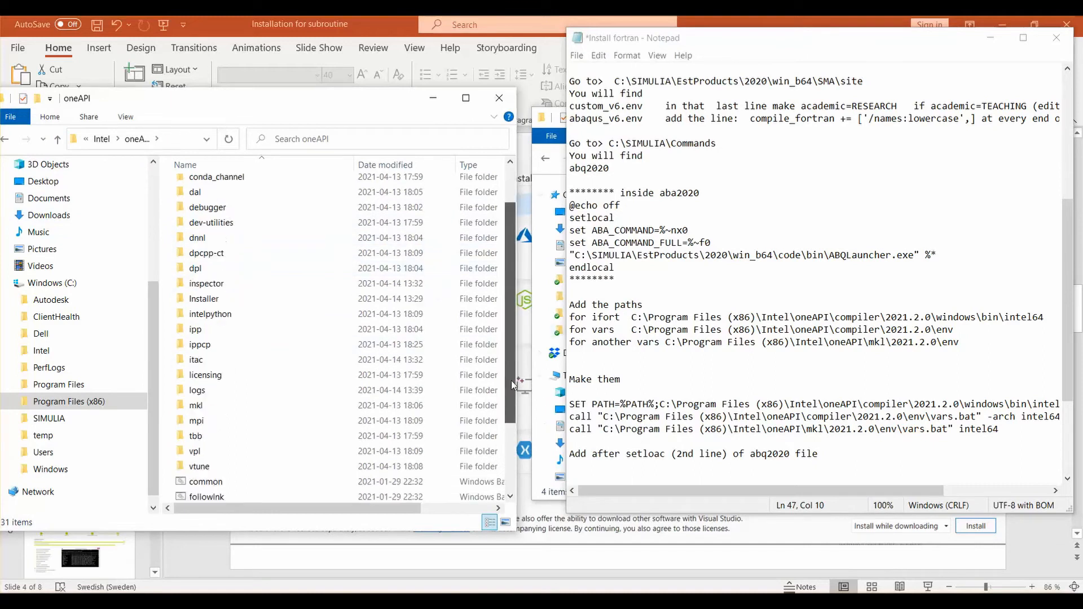
pyautogui.doubleClick(197, 407)
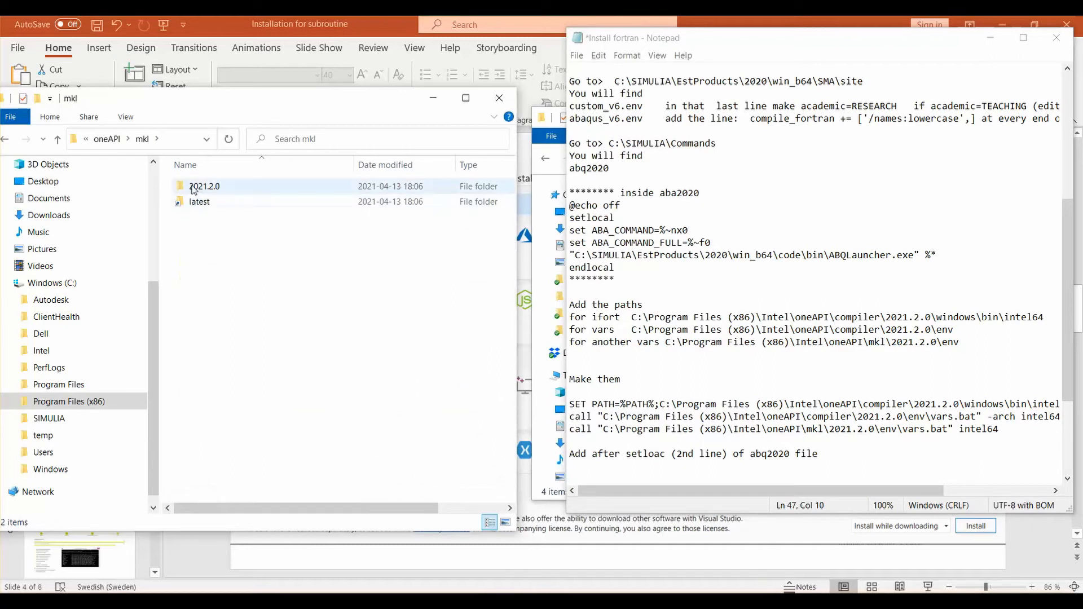
pyautogui.doubleClick(209, 191)
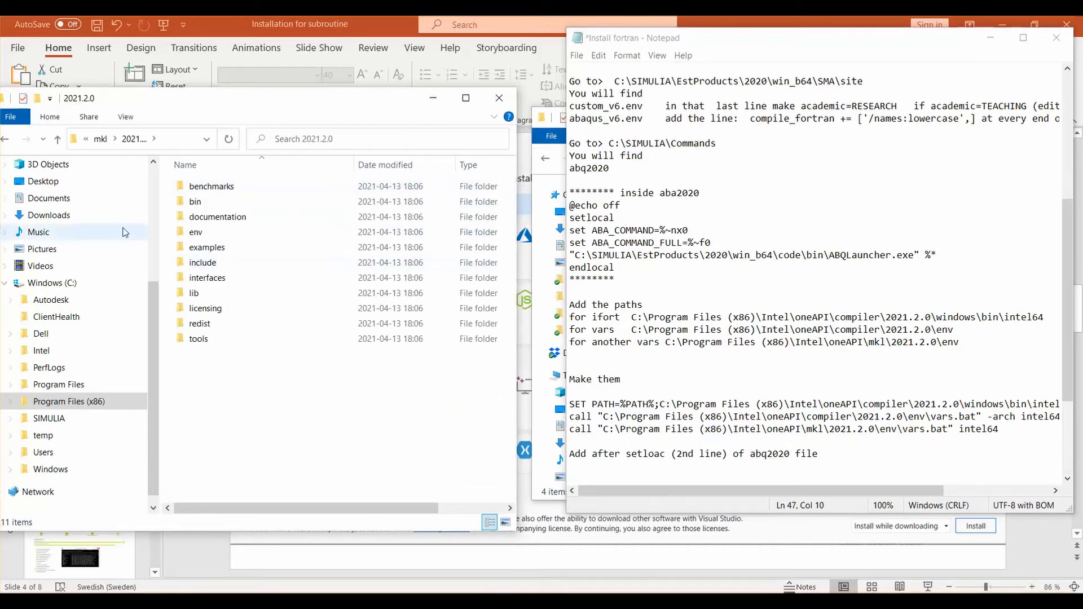
pyautogui.doubleClick(204, 233)
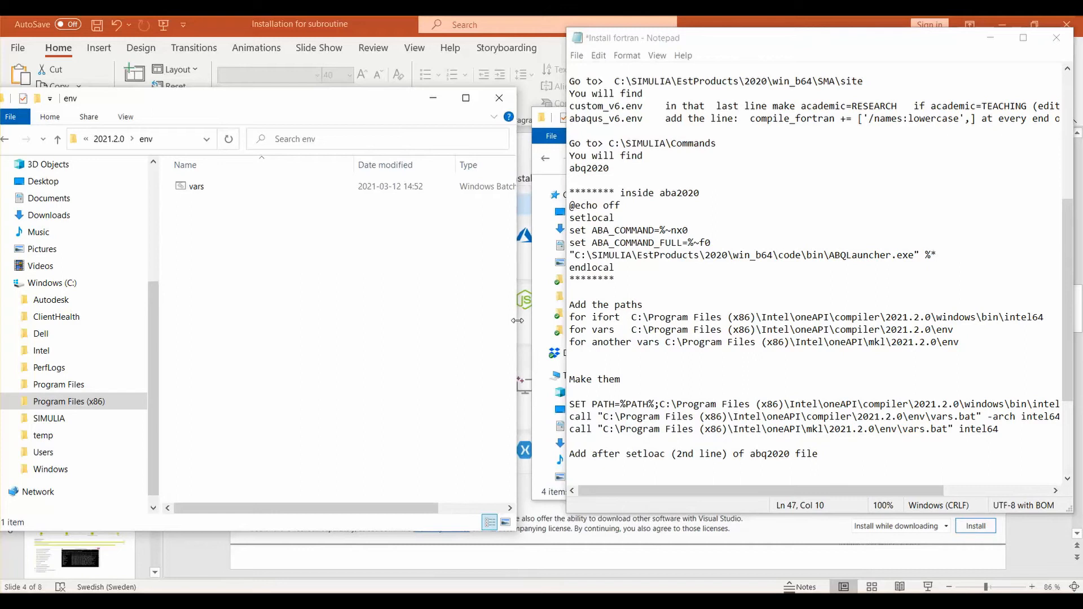
# Step: Copy the full path of the mkl env folder and paste it on a new line below the path list in the notes
pyautogui.moveTo(517, 320); pyautogui.dragTo(746, 321)
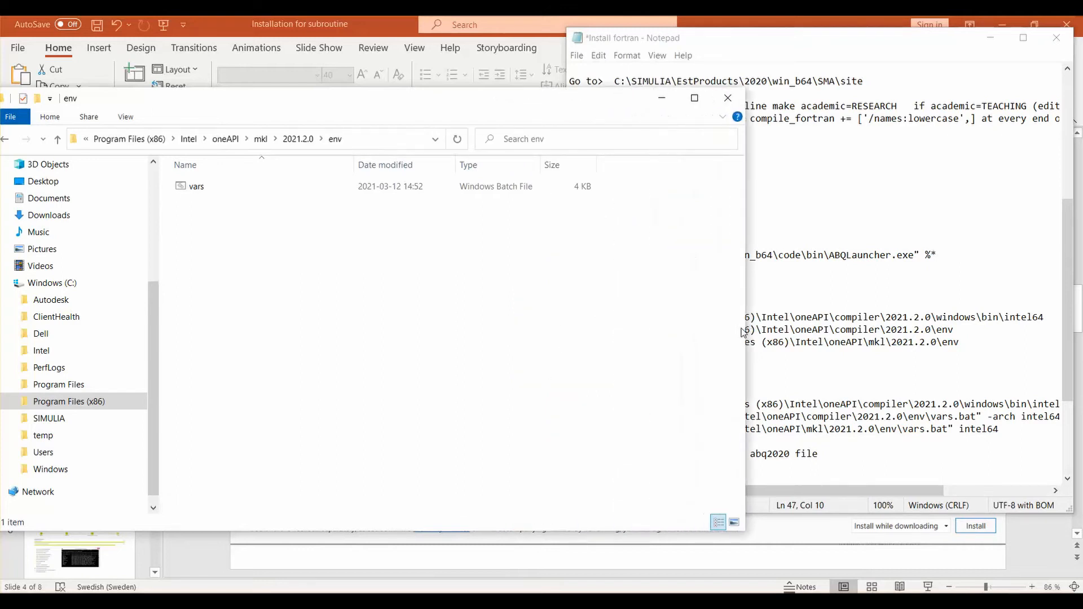
pyautogui.click(398, 145)
pyautogui.hotkey('ctrl', 'c')
pyautogui.click(750, 375)
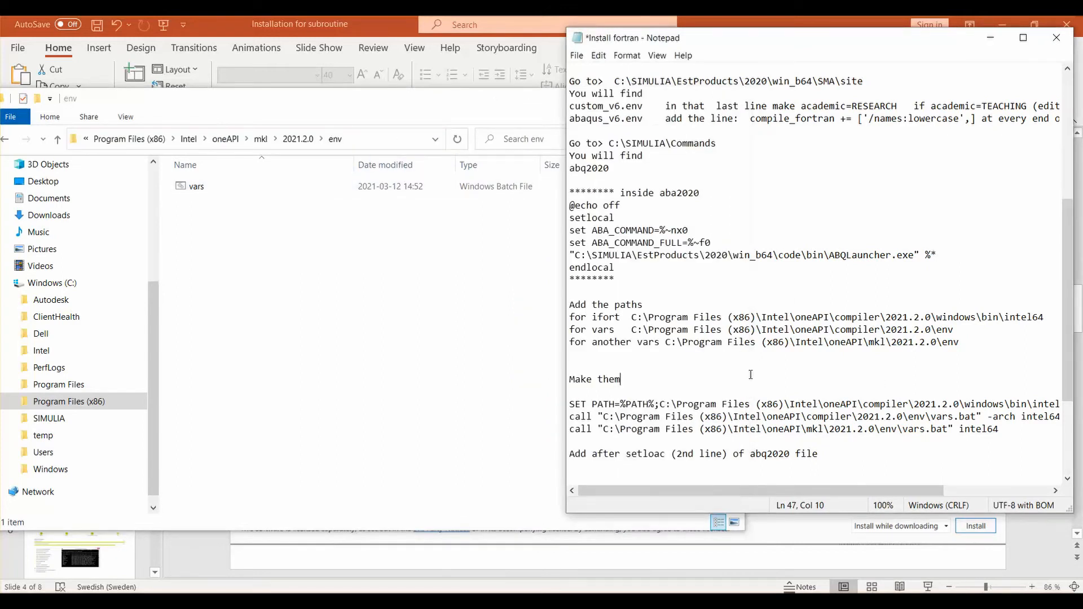
pyautogui.press('Return')
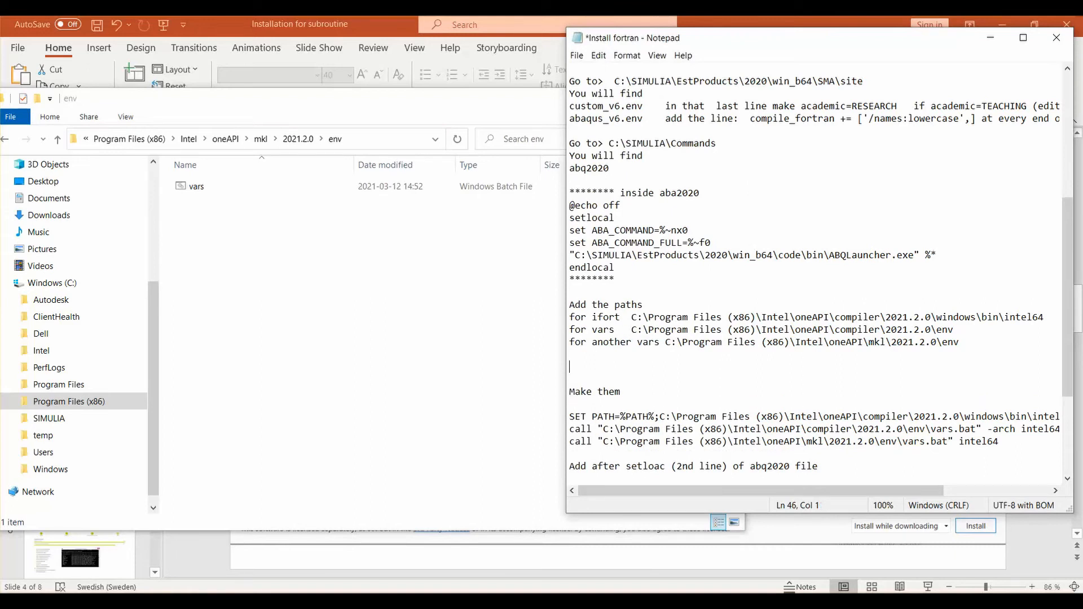
pyautogui.hotkey('ctrl', 'v')
# Step: Compare the pasted mkl path with the notes' "for another vars" entry and delete the pasted duplicate
pyautogui.moveTo(879, 367); pyautogui.dragTo(562, 359)
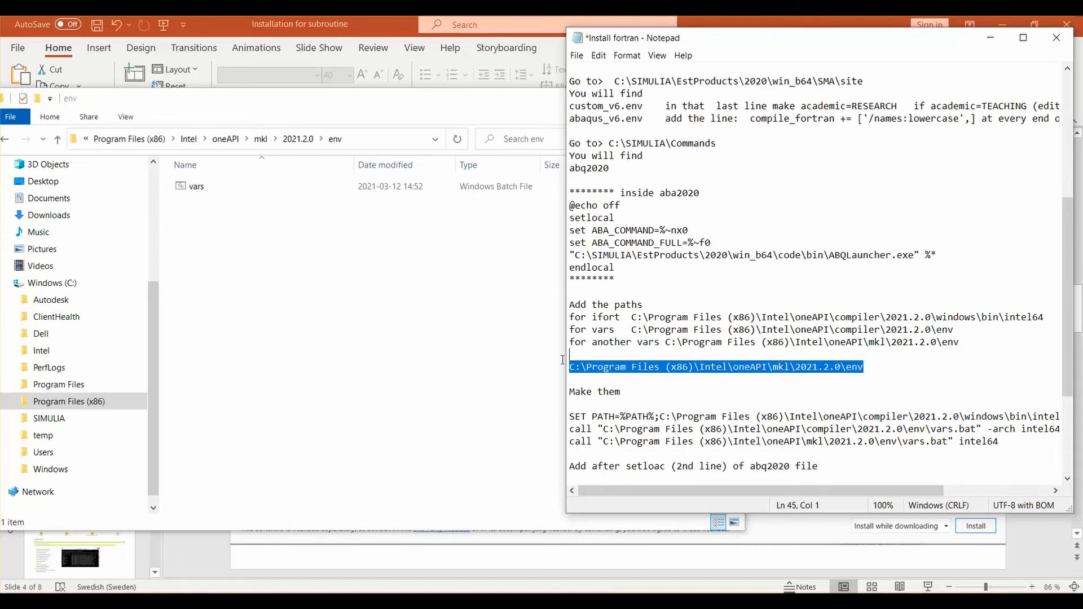
pyautogui.moveTo(971, 343); pyautogui.dragTo(570, 342)
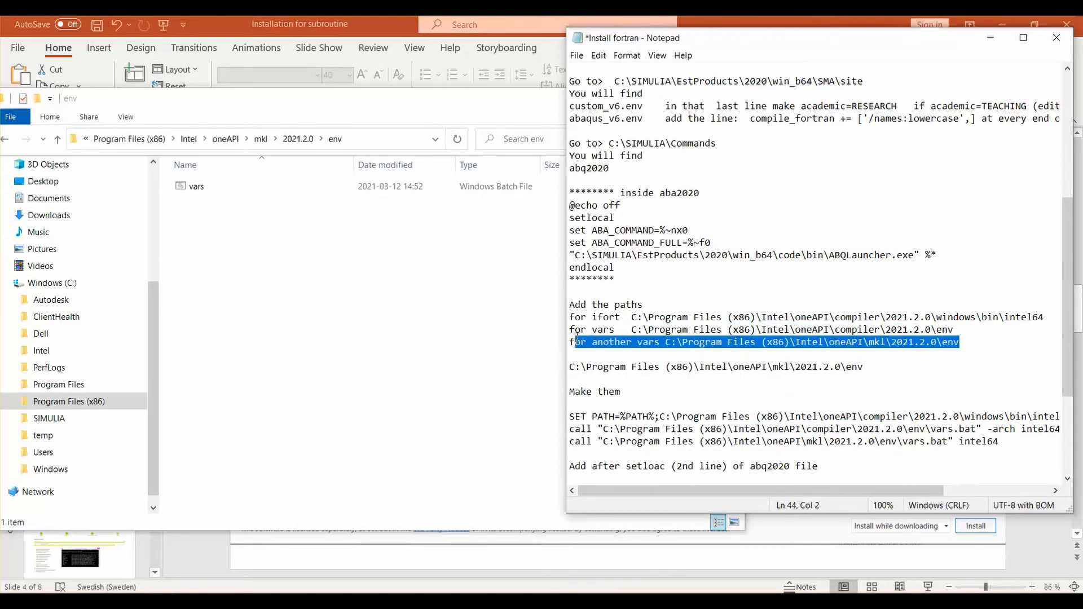
pyautogui.click(853, 381)
pyautogui.moveTo(865, 367); pyautogui.dragTo(540, 367)
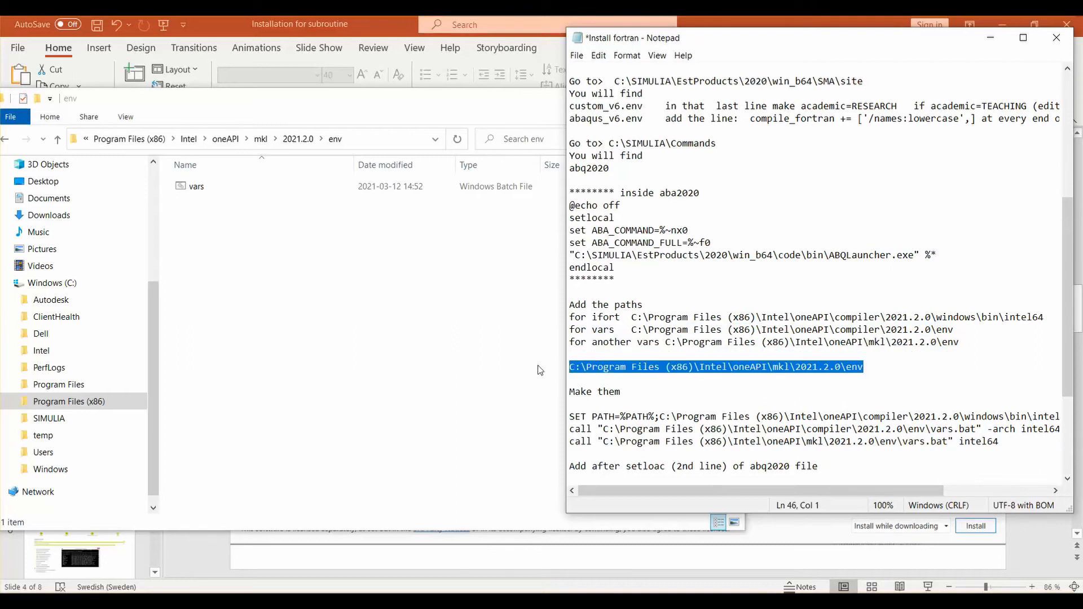
pyautogui.press('Delete')
# Step: Reopen oneAPI\compiler\2021.2.0\env and show its full folder path to check it against the notes' "for vars" entry
pyautogui.moveTo(957, 329); pyautogui.dragTo(632, 333)
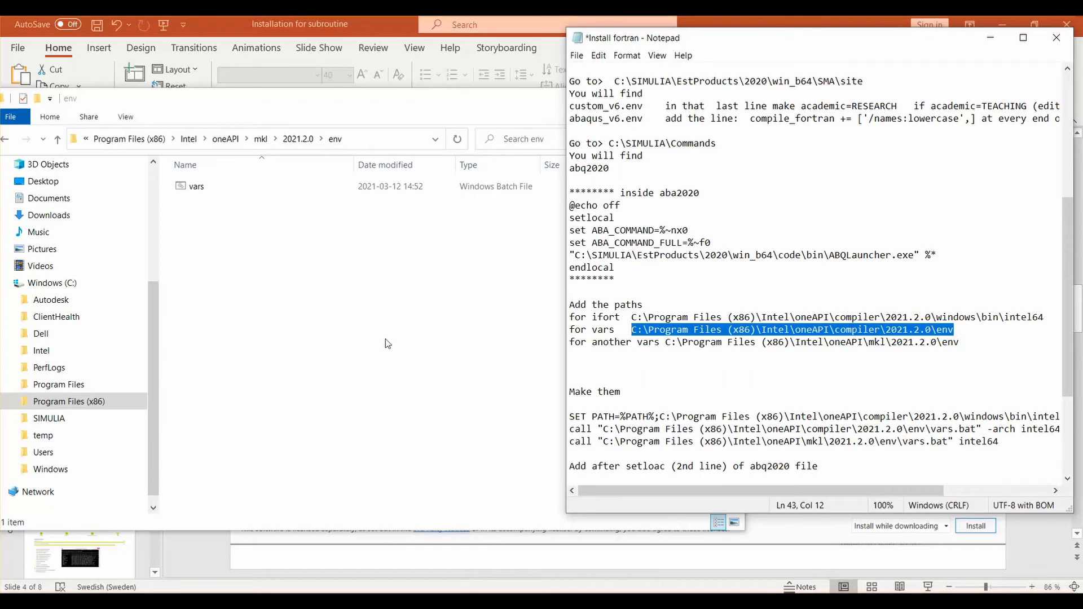
pyautogui.click(290, 238)
pyautogui.click(233, 140)
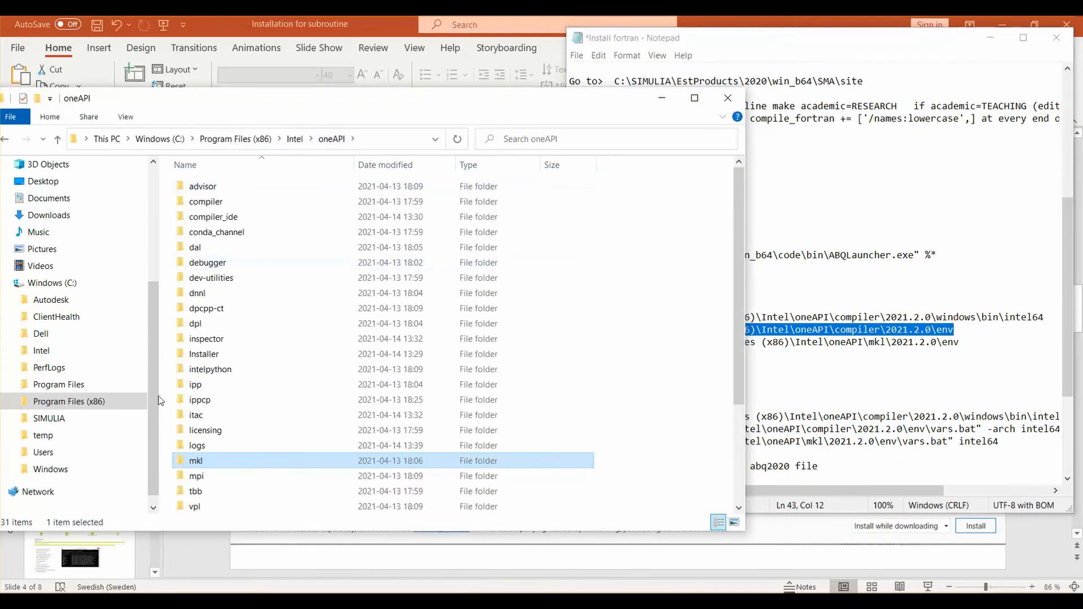
pyautogui.doubleClick(213, 202)
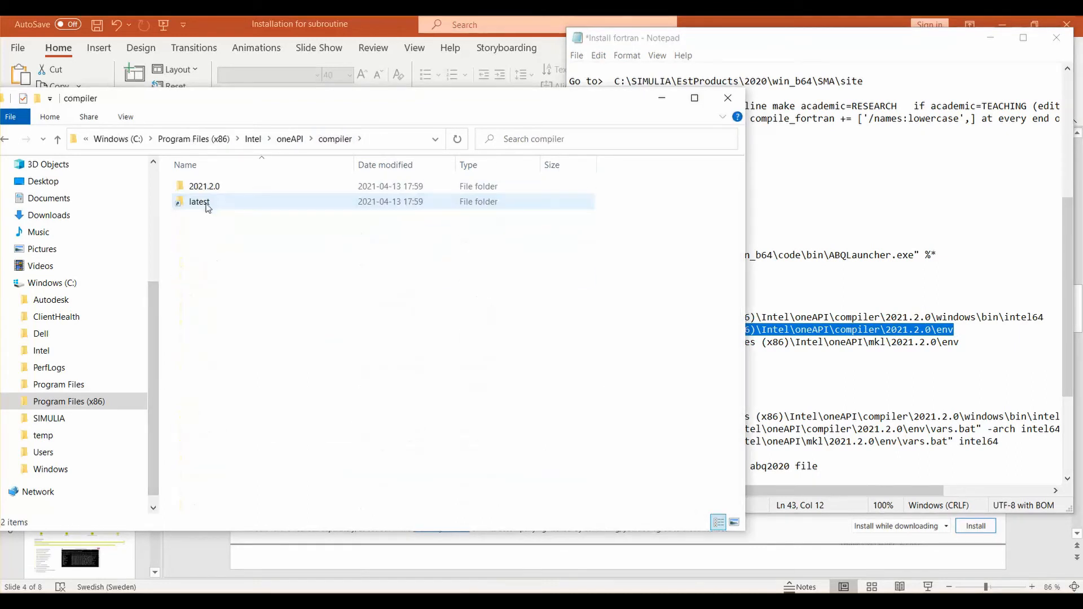
pyautogui.doubleClick(197, 186)
pyautogui.doubleClick(203, 187)
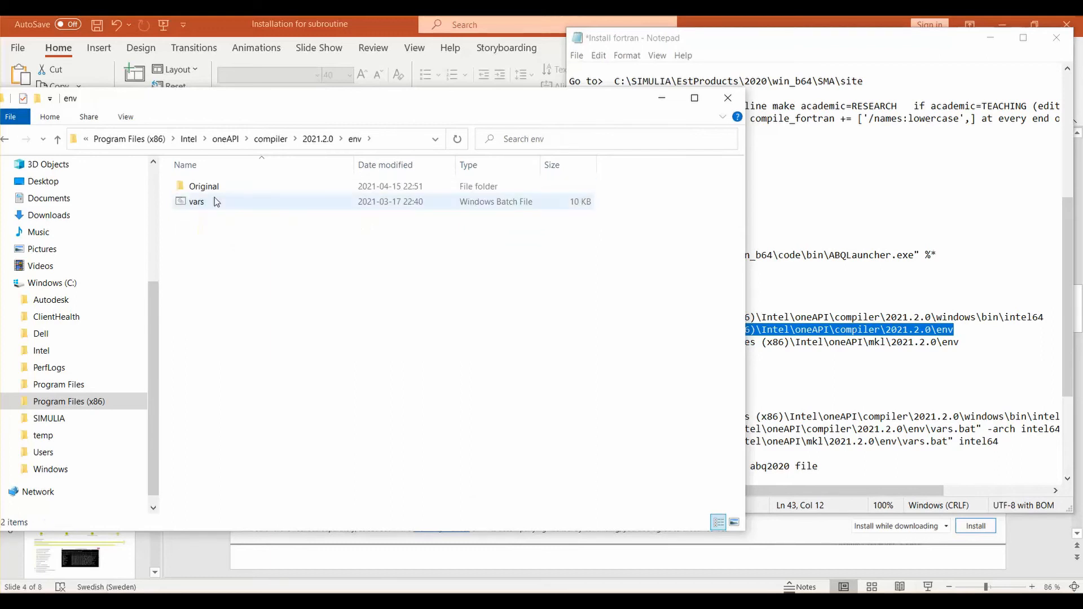
pyautogui.click(412, 137)
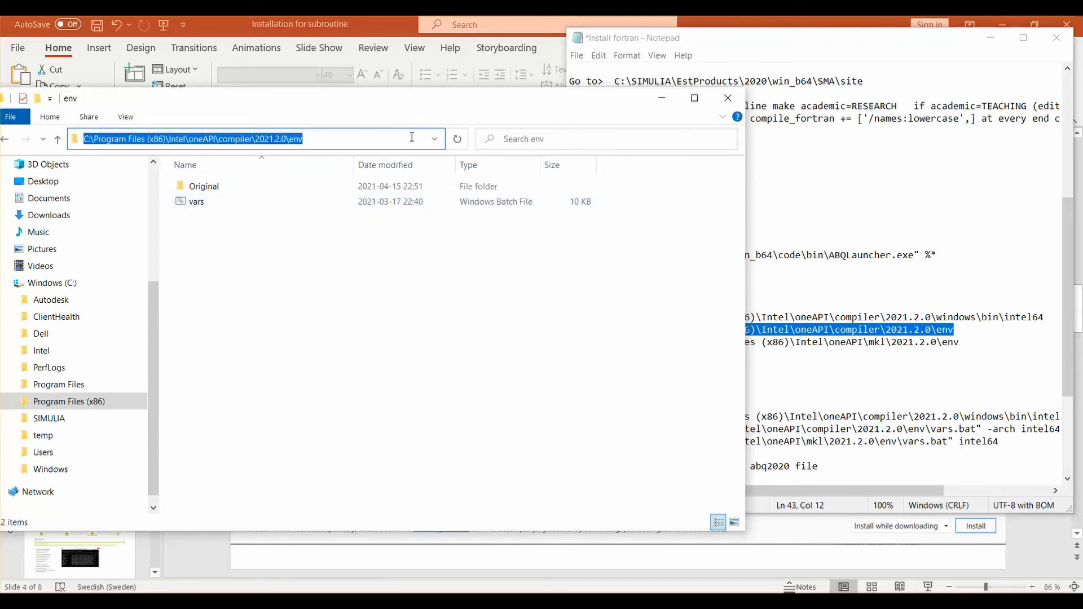
pyautogui.click(953, 384)
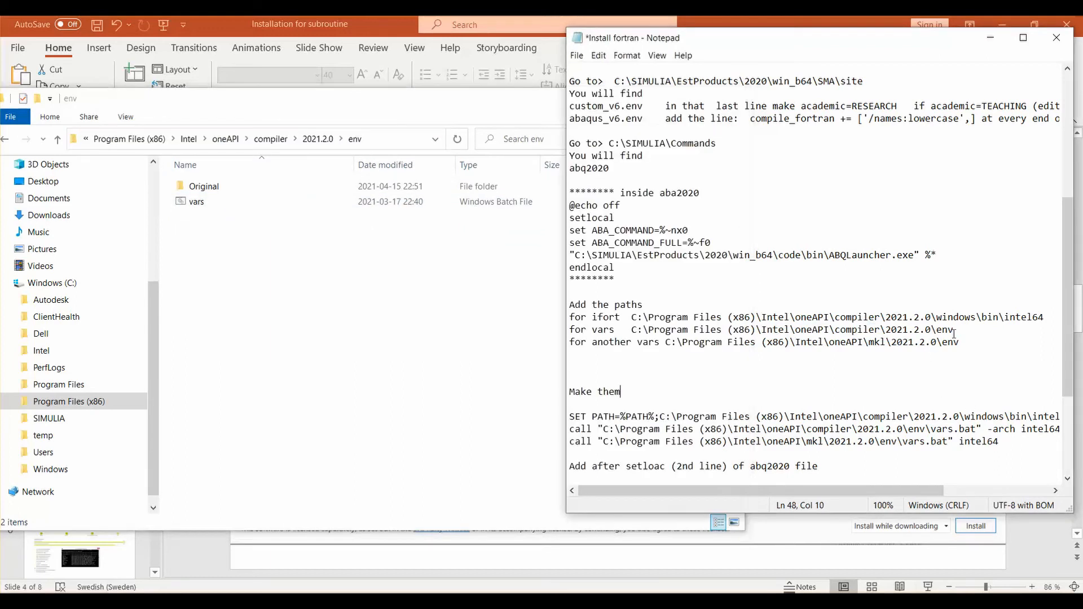
# Step: Review the ifort, vars and another vars paths in the notes' "Add the paths" list
pyautogui.moveTo(955, 330); pyautogui.dragTo(575, 331)
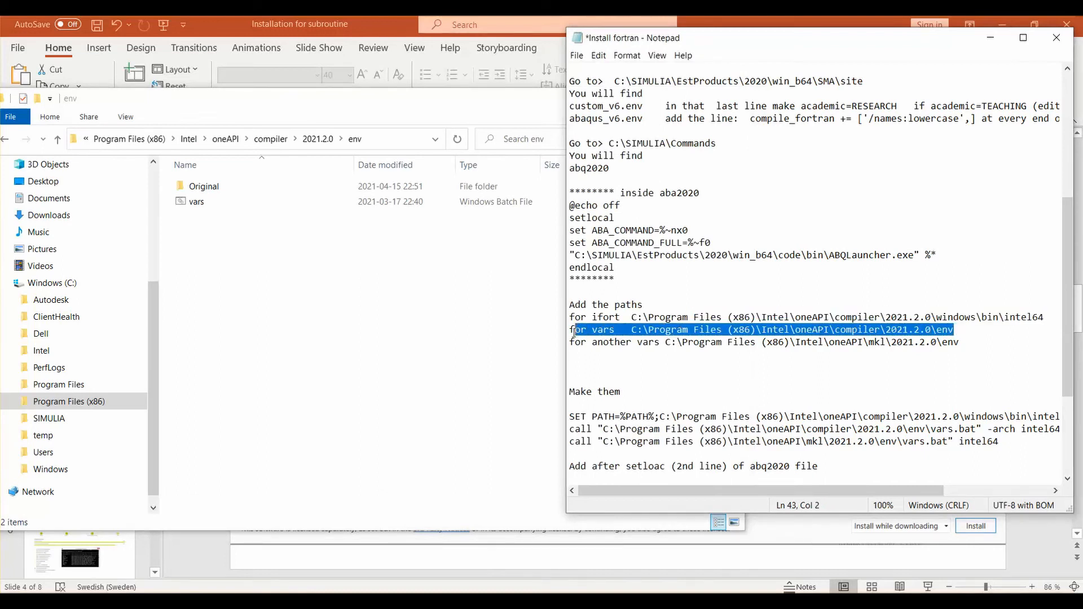
pyautogui.click(880, 352)
pyautogui.moveTo(976, 343); pyautogui.dragTo(587, 331)
pyautogui.click(785, 377)
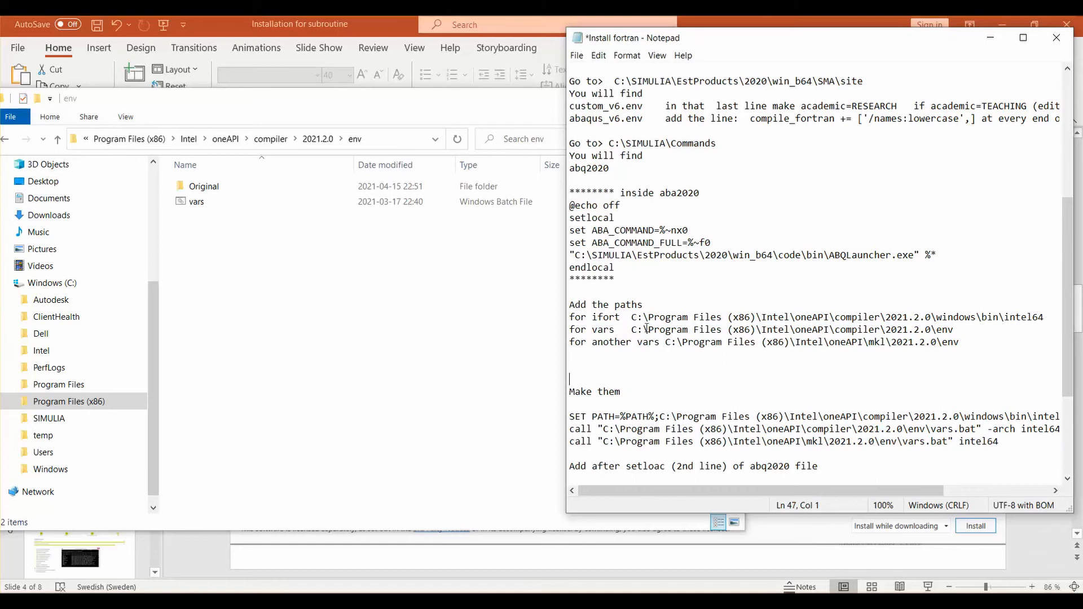
pyautogui.moveTo(632, 319); pyautogui.dragTo(1047, 319)
pyautogui.moveTo(633, 330); pyautogui.dragTo(960, 332)
pyautogui.moveTo(668, 342); pyautogui.dragTo(945, 351)
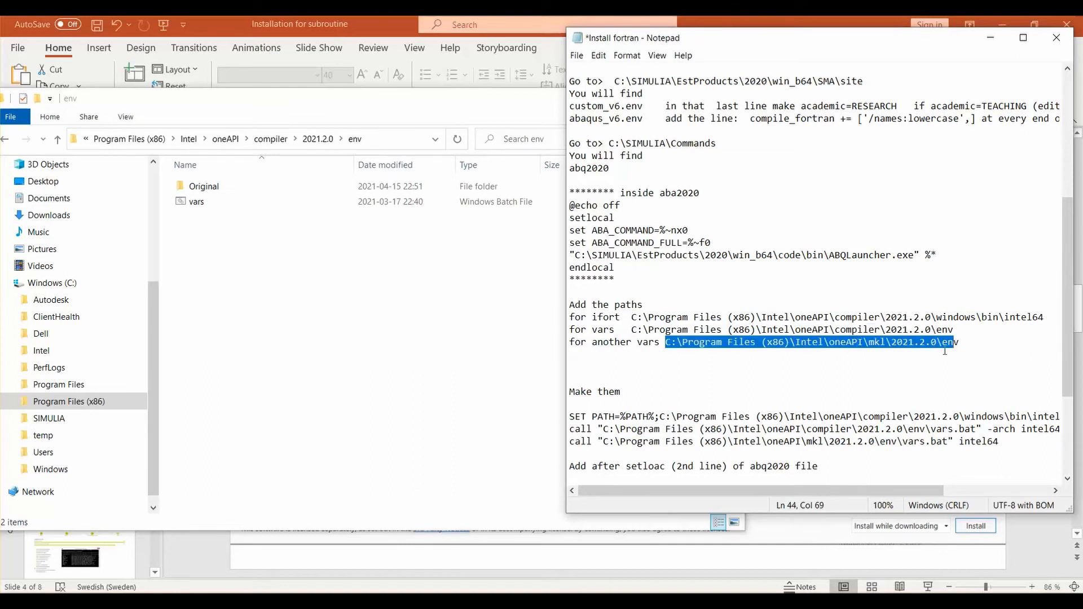
pyautogui.click(749, 373)
# Step: Examine the SET PATH line and the two call lines under "Make them" in the notes
pyautogui.scroll(-1, 749, 374)
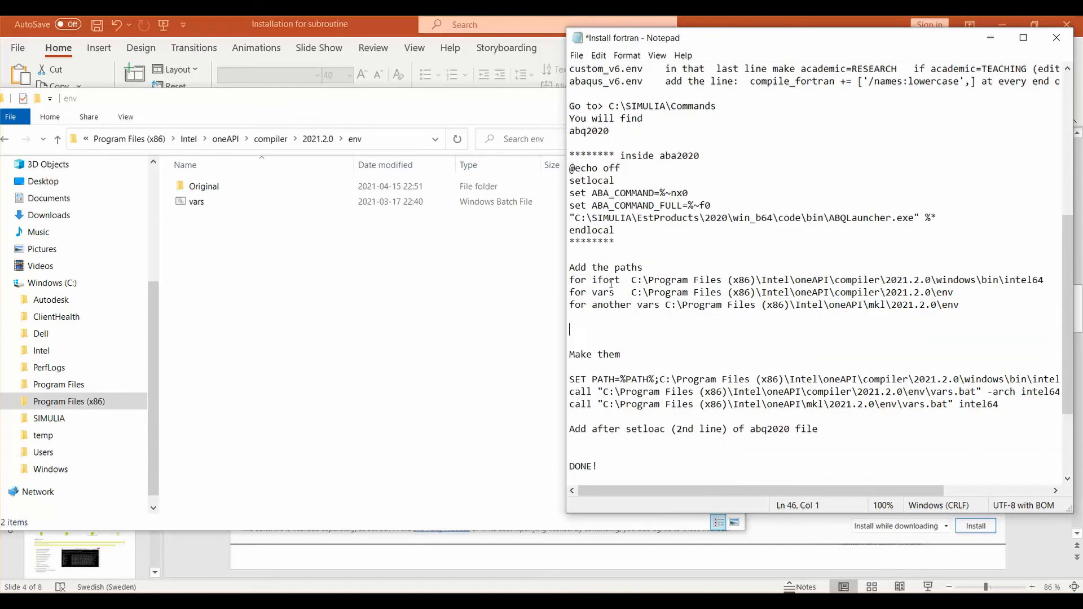
pyautogui.click(583, 331)
pyautogui.moveTo(569, 379); pyautogui.dragTo(1015, 413)
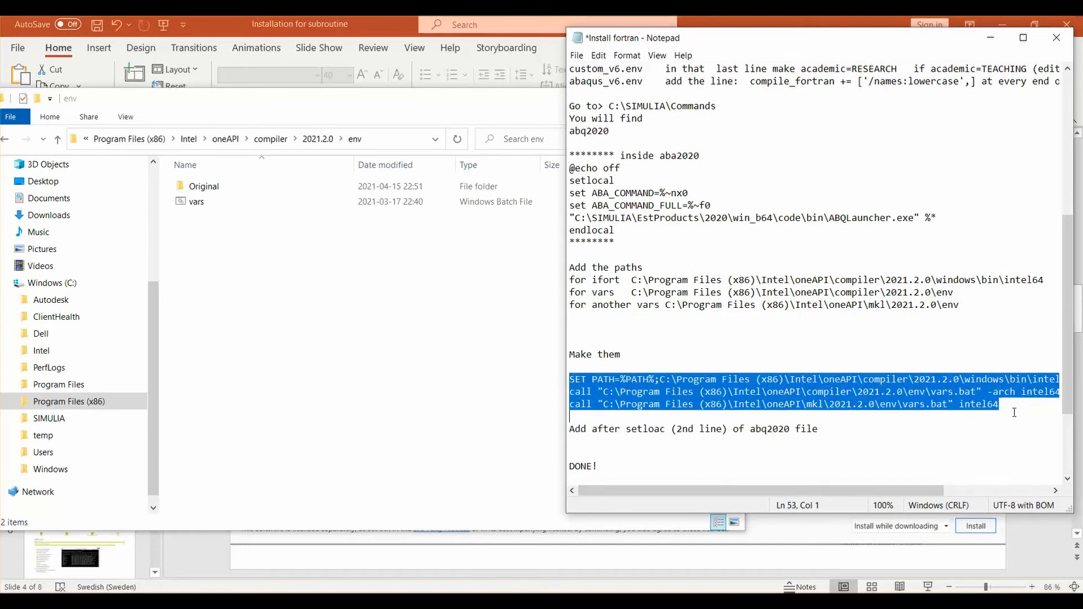
pyautogui.click(871, 427)
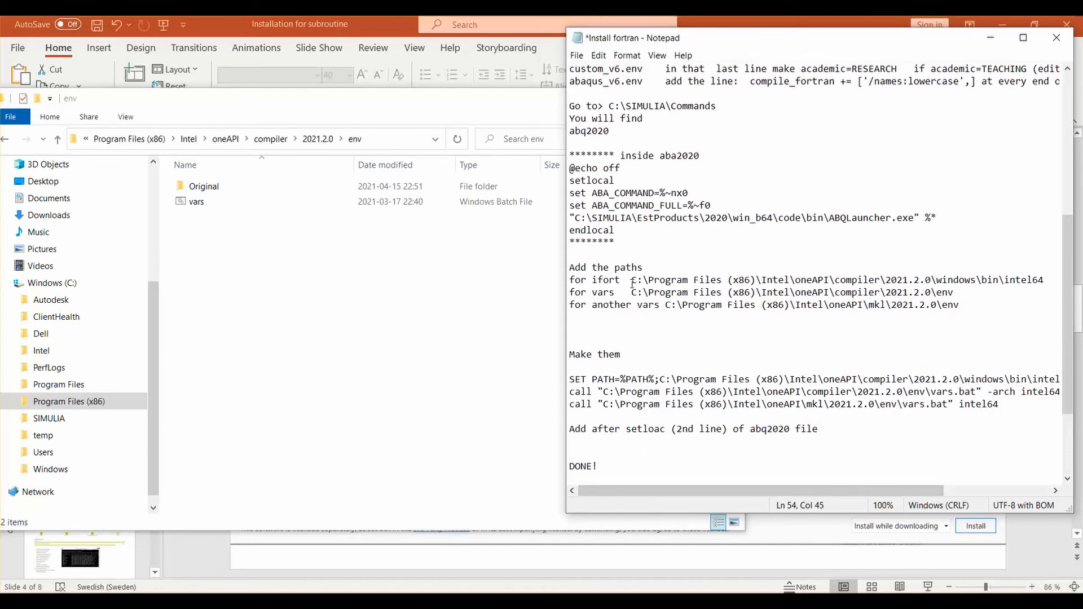
# Step: Compare the notes' ifort path with the SET PATH line, widening the notes window to show the whole command
pyautogui.moveTo(631, 280); pyautogui.dragTo(1056, 276)
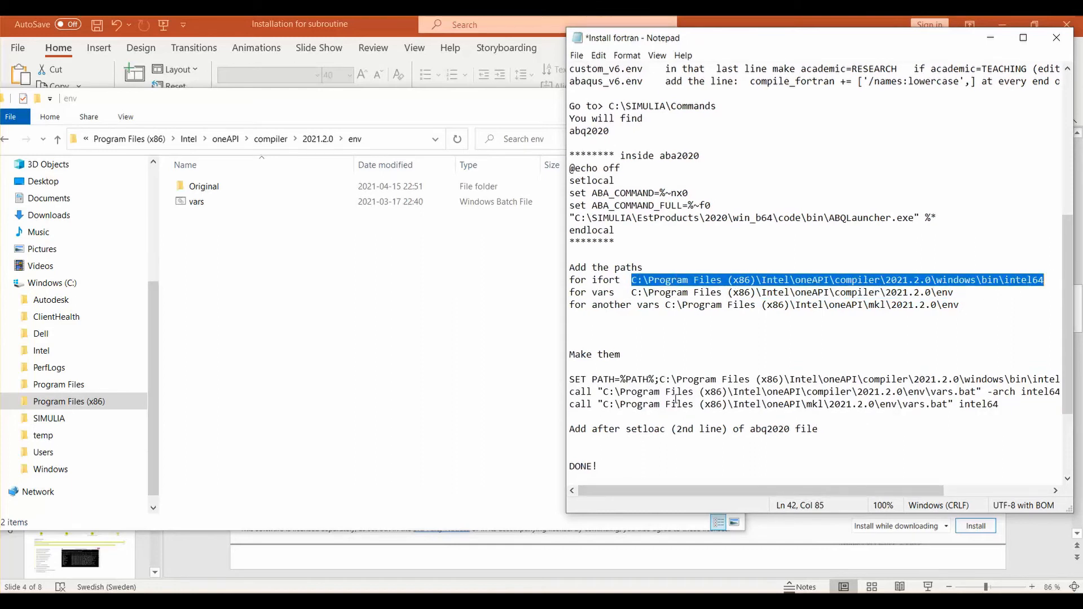
pyautogui.moveTo(660, 379); pyautogui.dragTo(931, 380)
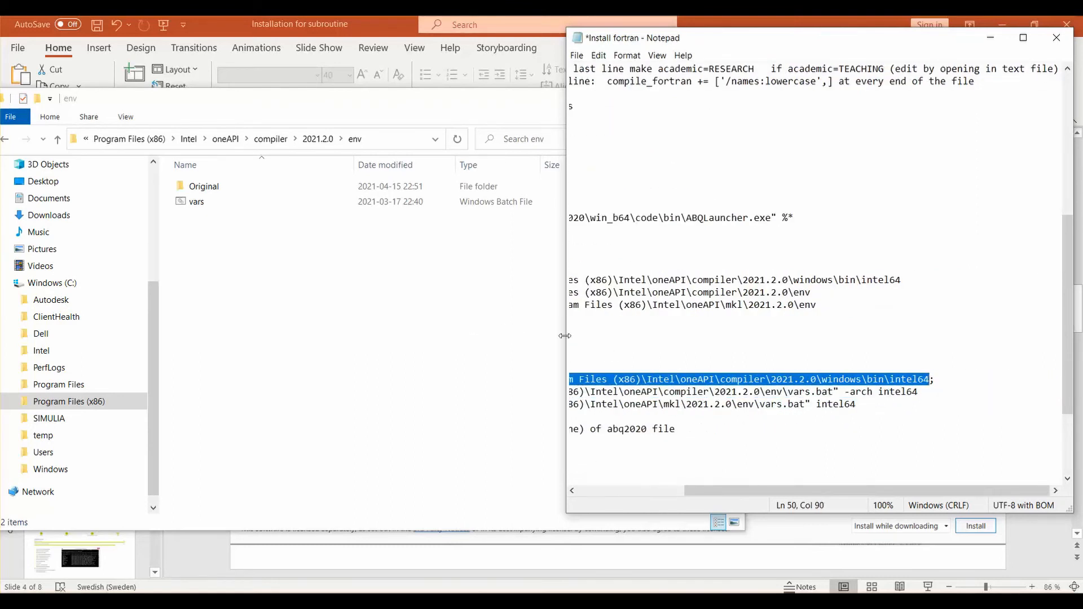
pyautogui.moveTo(566, 335); pyautogui.dragTo(216, 308)
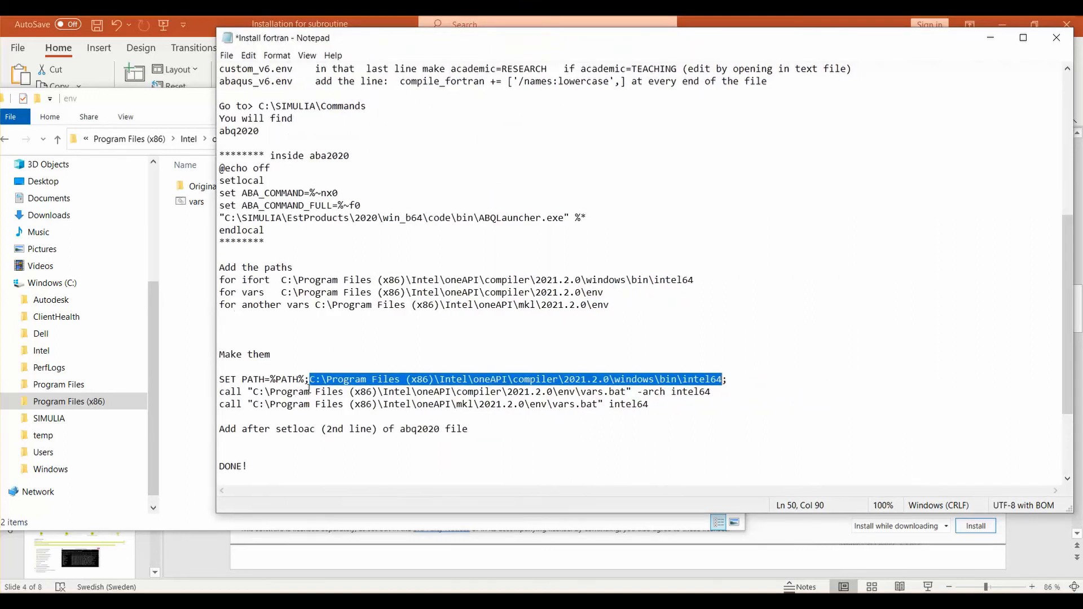
pyautogui.click(719, 407)
pyautogui.moveTo(729, 380); pyautogui.dragTo(215, 380)
pyautogui.click(366, 352)
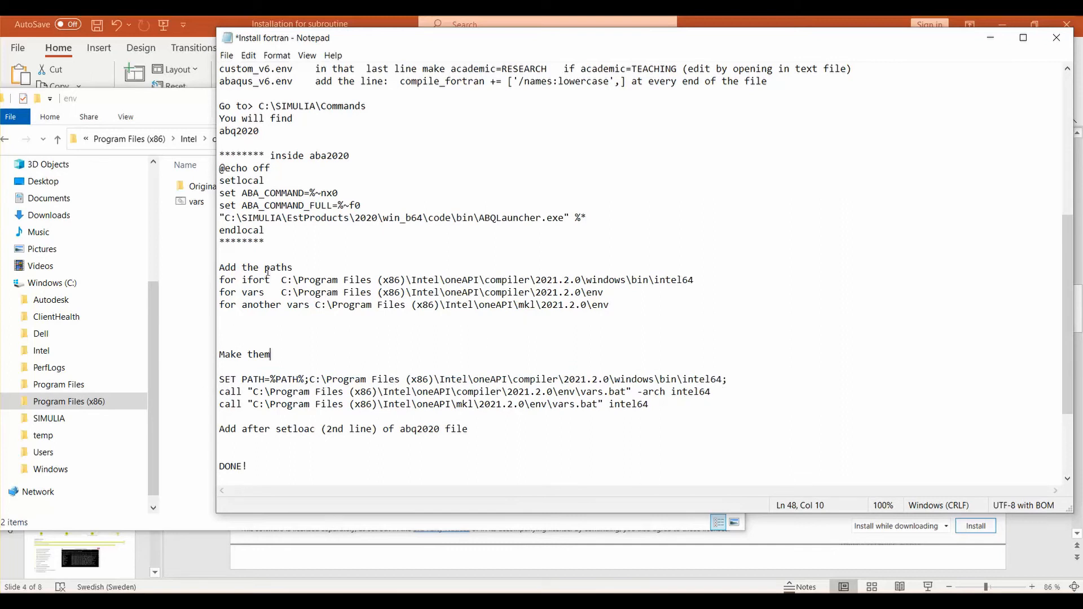
# Step: Compare the notes' two vars paths with the matching call lines and review the three lines meant for the abq2020 file
pyautogui.moveTo(281, 292); pyautogui.dragTo(610, 291)
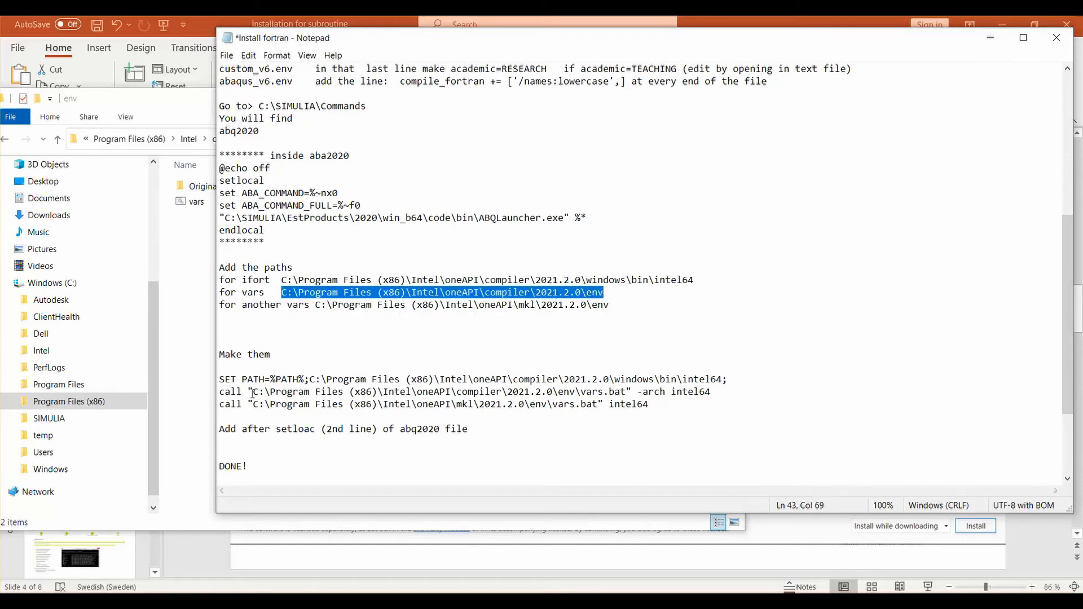
pyautogui.moveTo(253, 392); pyautogui.dragTo(626, 392)
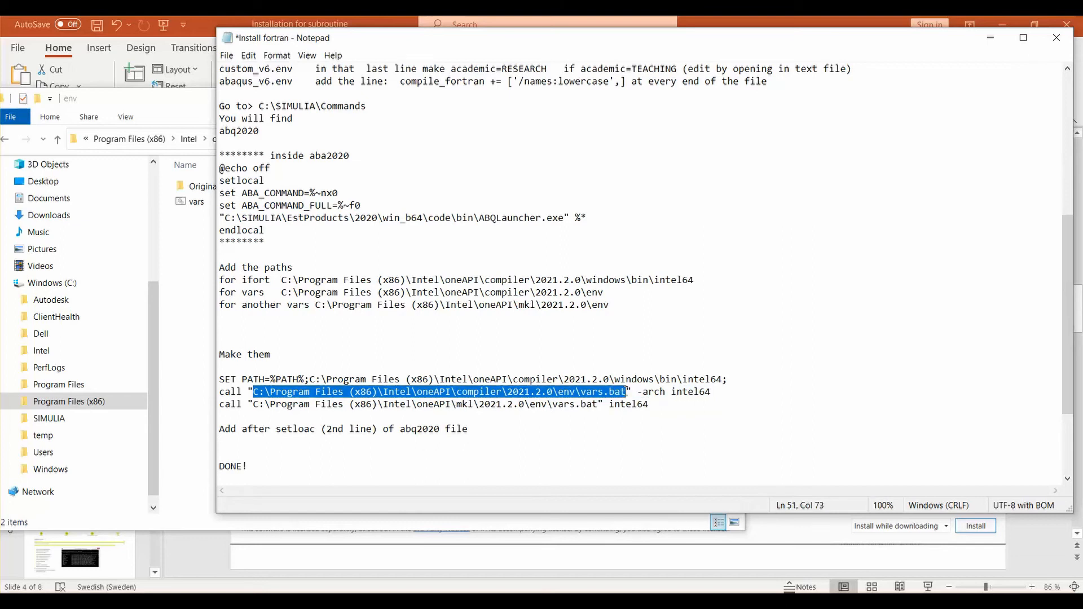
pyautogui.moveTo(614, 306); pyautogui.dragTo(315, 305)
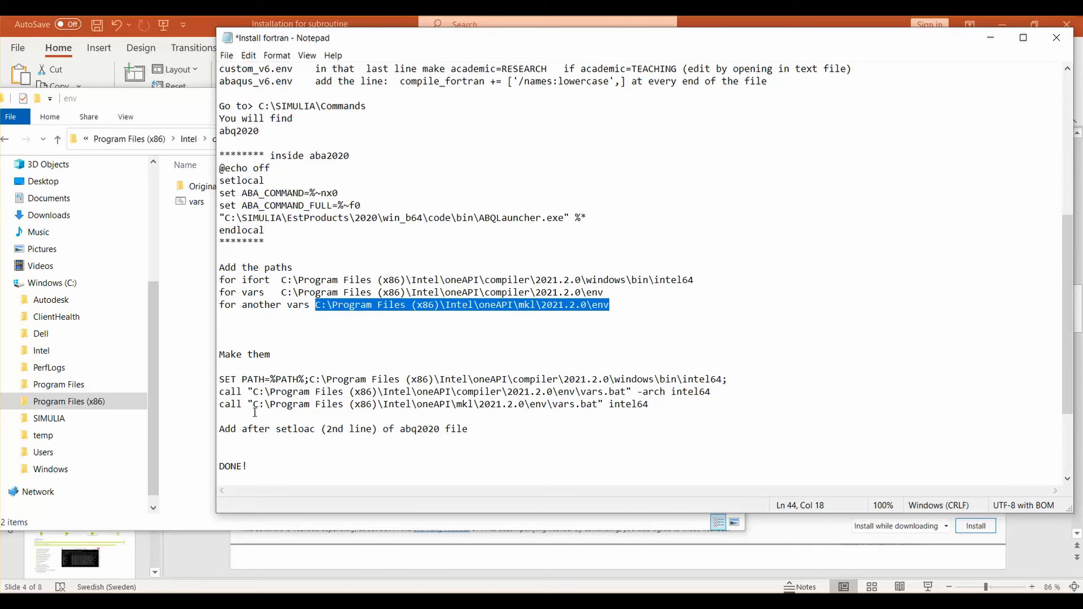
pyautogui.moveTo(253, 404); pyautogui.dragTo(598, 404)
pyautogui.click(649, 427)
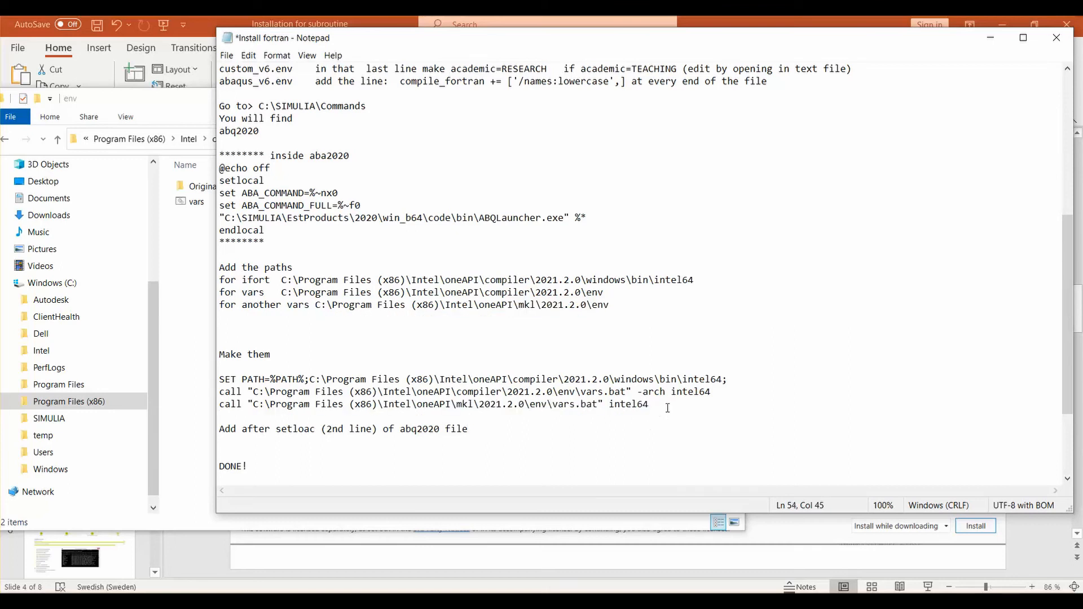
pyautogui.moveTo(668, 408); pyautogui.dragTo(209, 375)
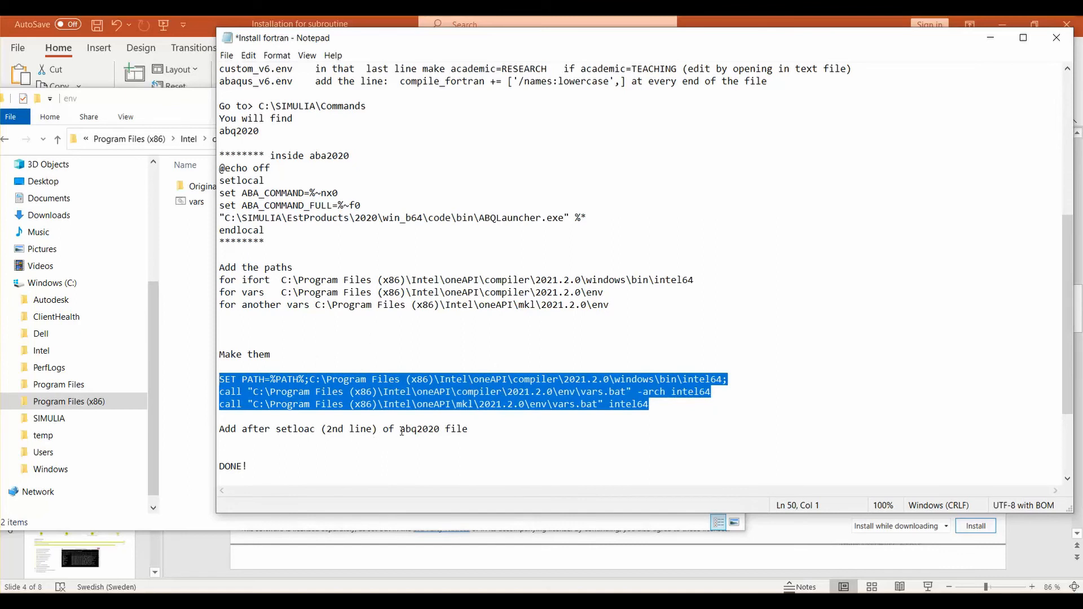
pyautogui.moveTo(402, 431); pyautogui.dragTo(441, 429)
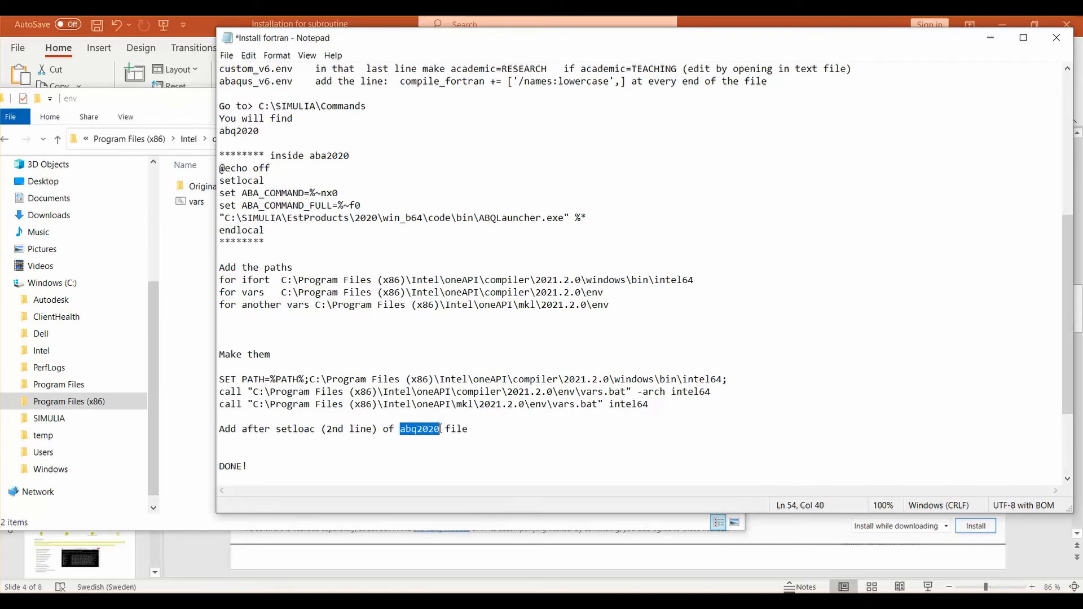
# Step: Go to C:\SIMULIA in File Explorer and search it for the abq2020 name copied from the notes
pyautogui.click(56, 284)
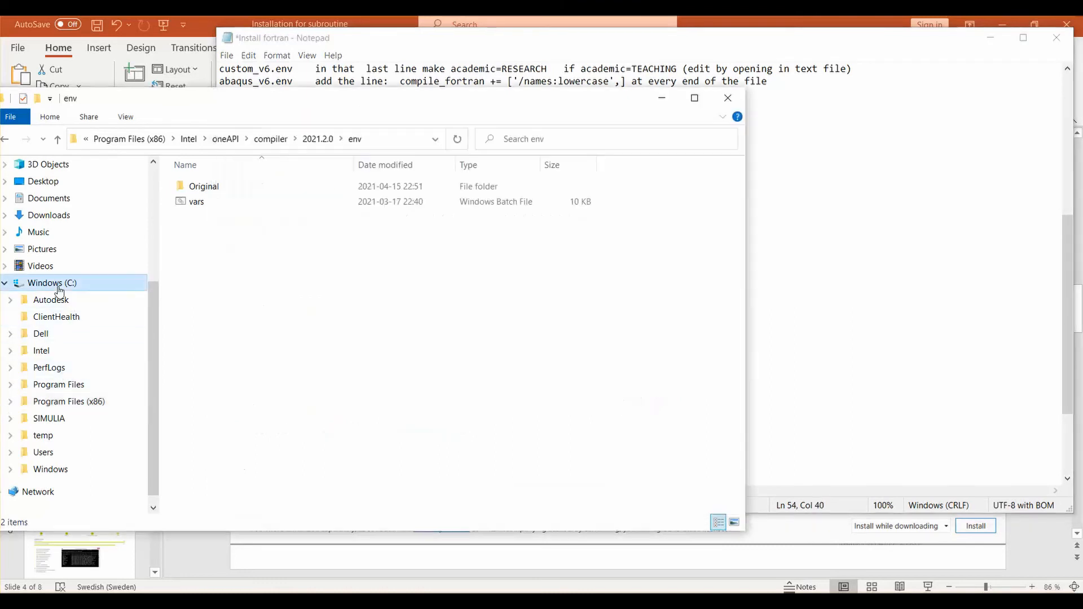
pyautogui.doubleClick(240, 293)
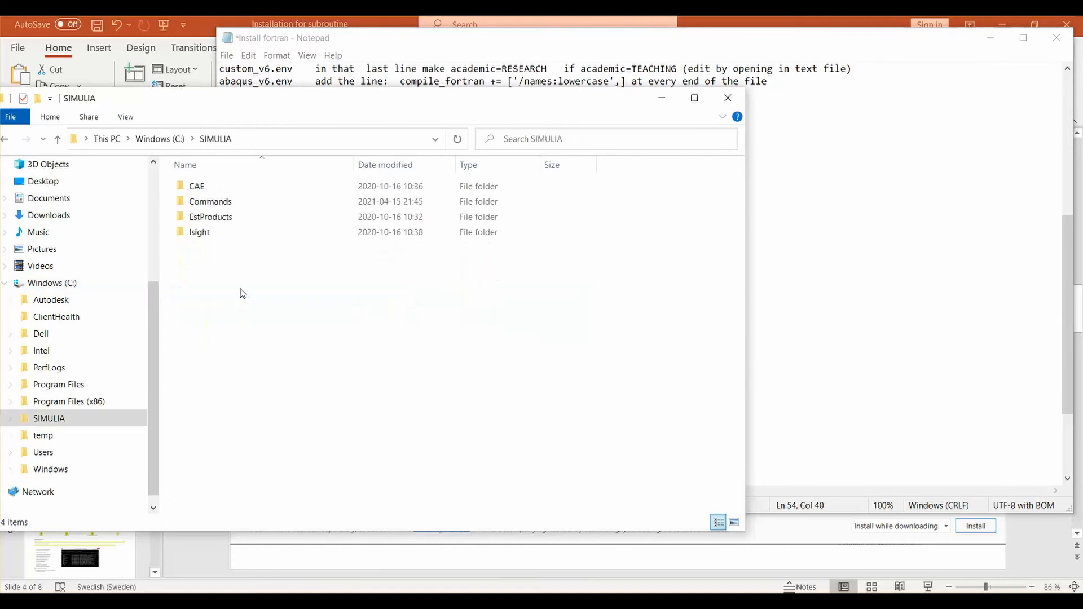
pyautogui.click(562, 138)
pyautogui.moveTo(532, 99); pyautogui.dragTo(790, 445)
pyautogui.click(285, 364)
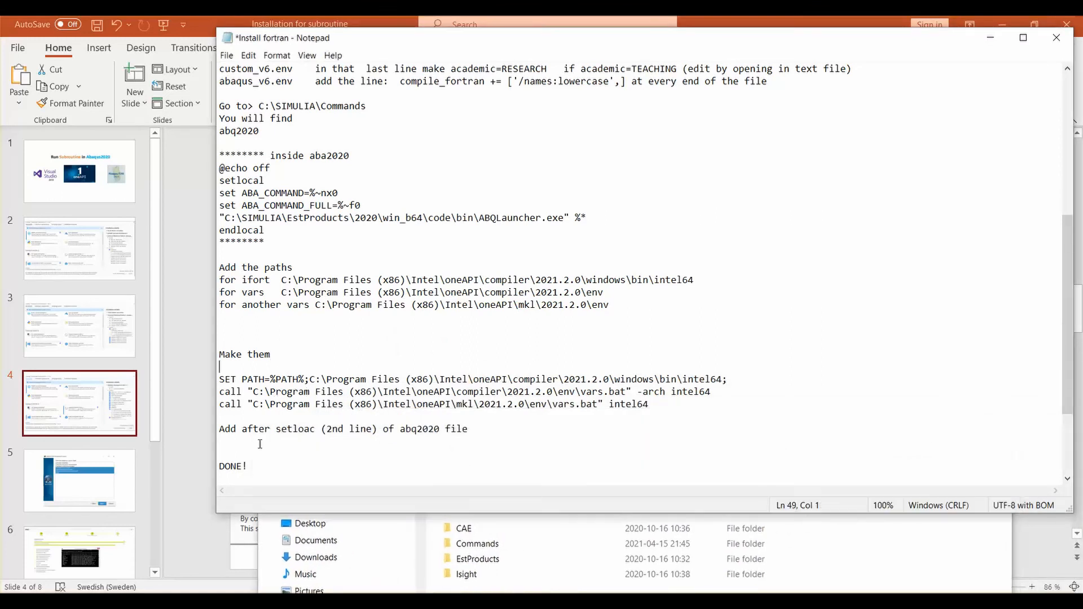
pyautogui.doubleClick(239, 133)
pyautogui.rightClick(240, 139)
pyautogui.click(319, 175)
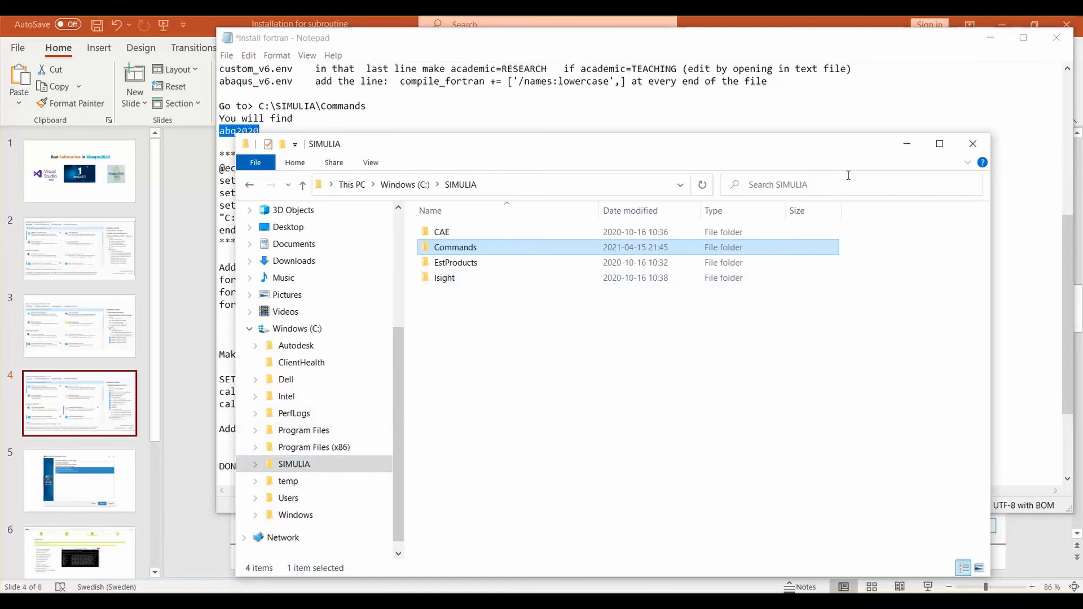
pyautogui.rightClick(793, 186)
pyautogui.click(790, 204)
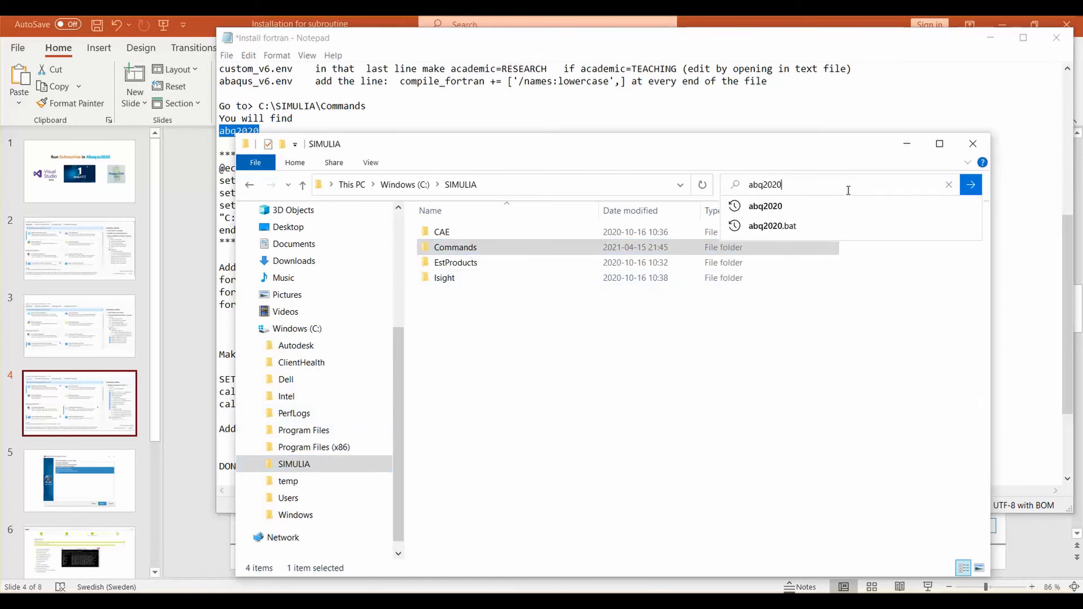
pyautogui.press('Return')
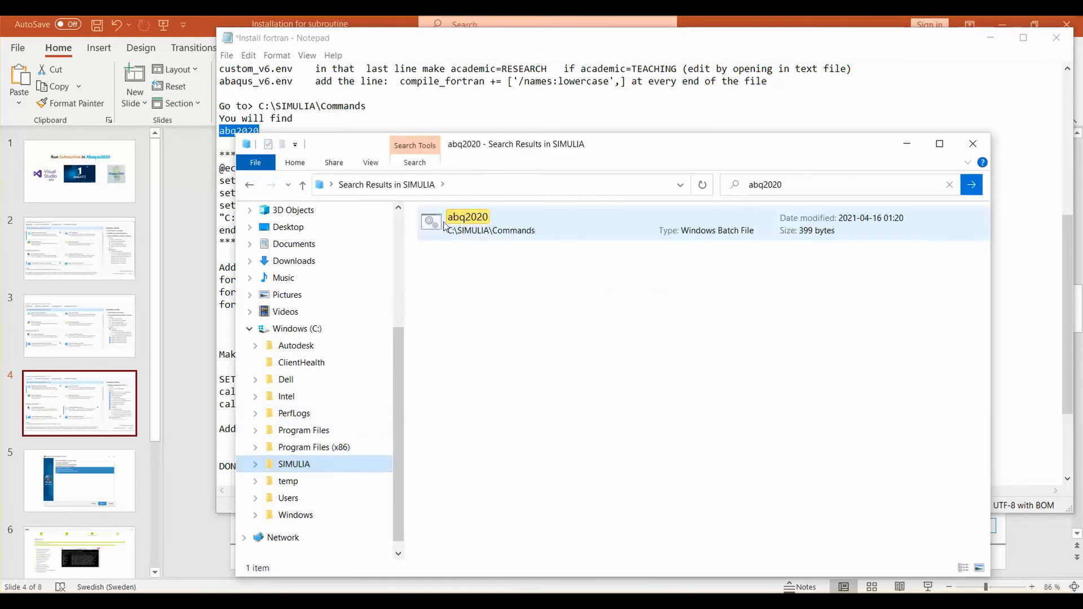
# Step: Open the abq2020 batch file for editing and delete the existing lines between setlocal and set ABA_COMMAND=%~nx0
pyautogui.click(475, 228)
pyautogui.rightClick(476, 228)
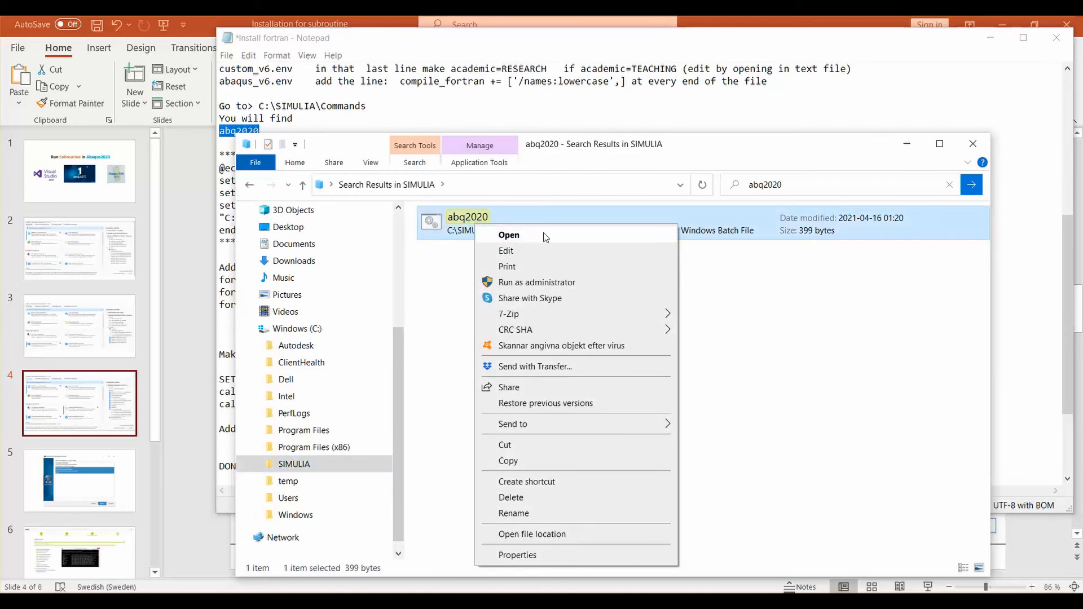
pyautogui.click(522, 253)
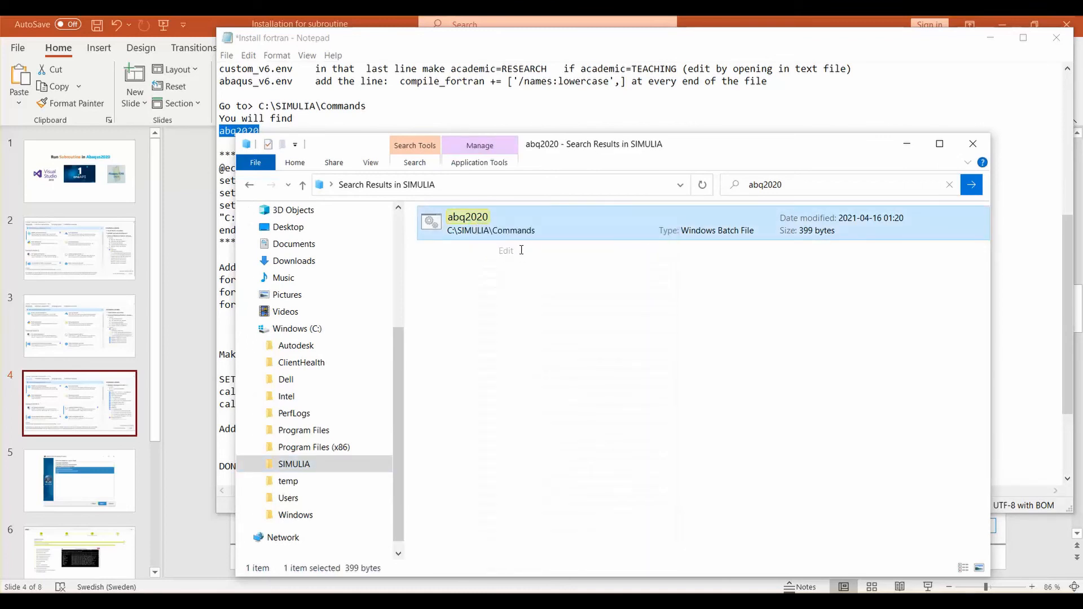
pyautogui.moveTo(35, 176); pyautogui.dragTo(44, 213)
pyautogui.press('Delete')
pyautogui.press('Delete')
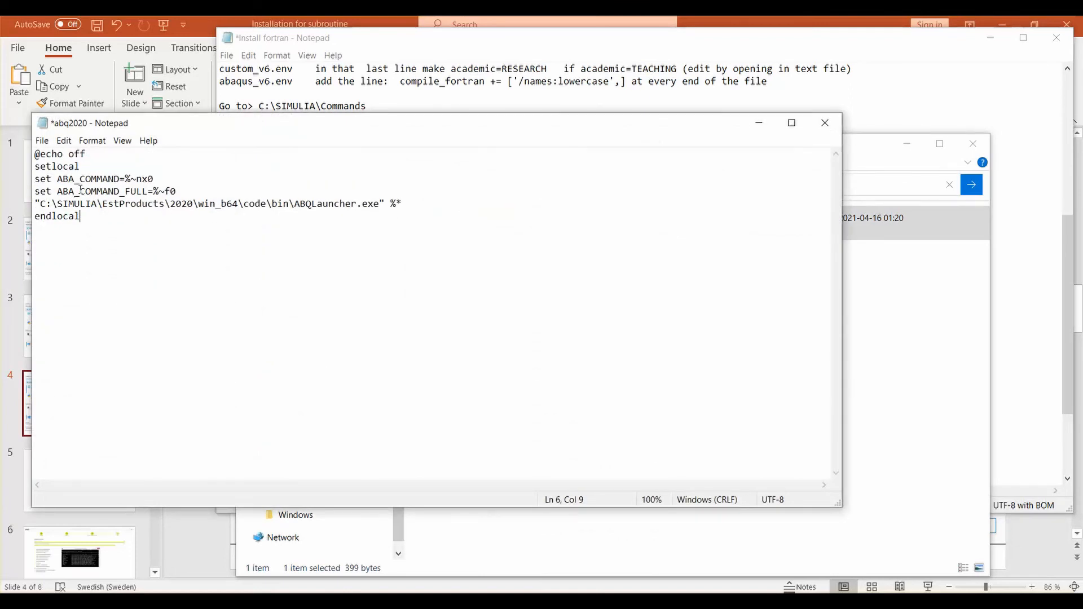
# Step: Insert the notes' SET PATH line and both vars.bat call lines directly below setlocal in abq2020
pyautogui.click(83, 166)
pyautogui.press('Return')
pyautogui.moveTo(333, 123); pyautogui.dragTo(473, 358)
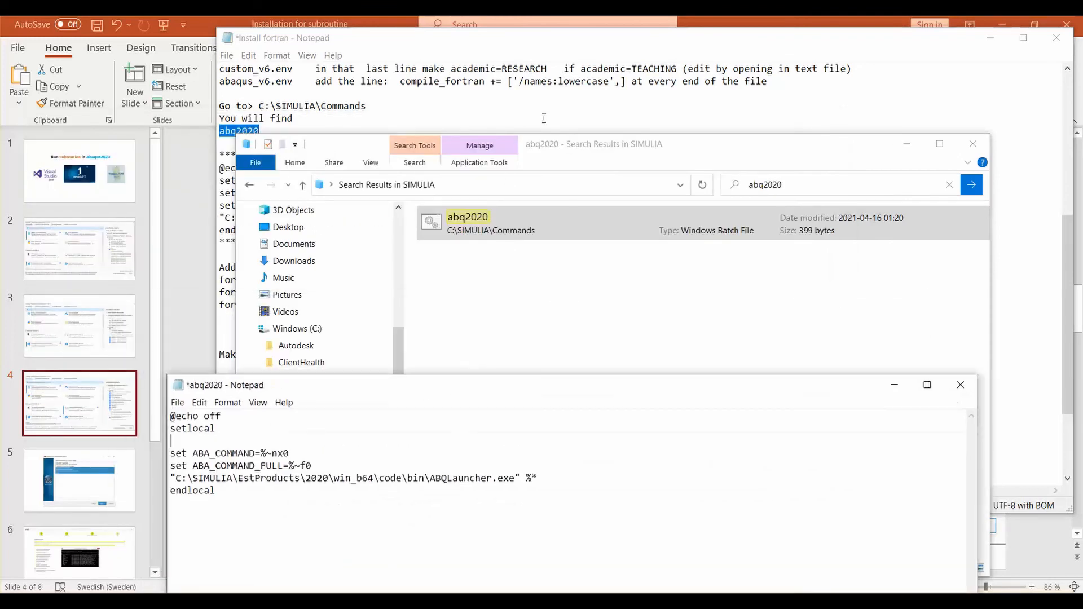
pyautogui.click(435, 119)
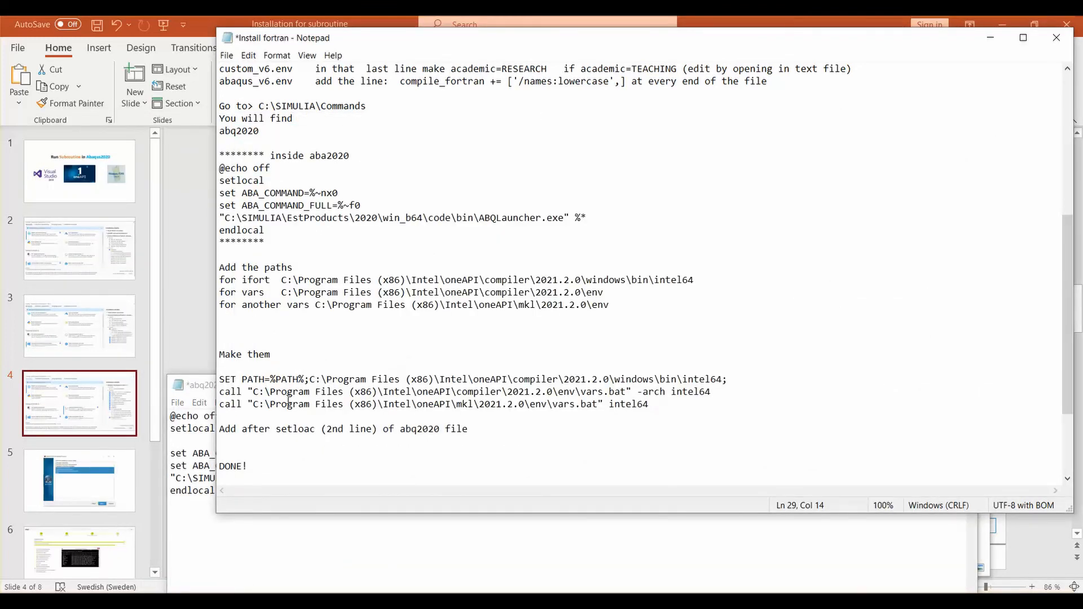
pyautogui.moveTo(655, 404); pyautogui.dragTo(220, 379)
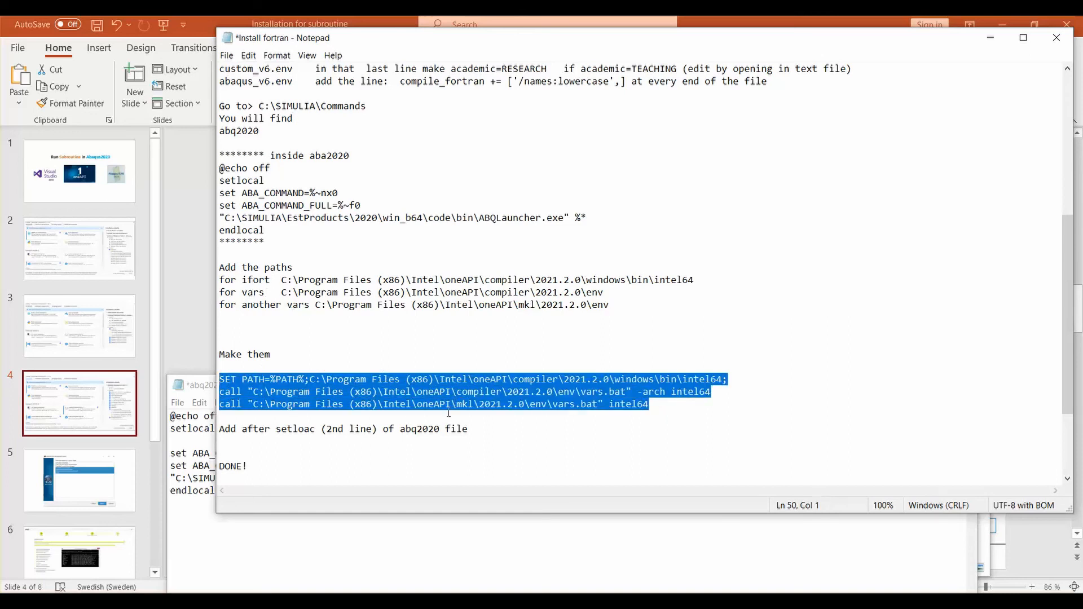
pyautogui.click(279, 570)
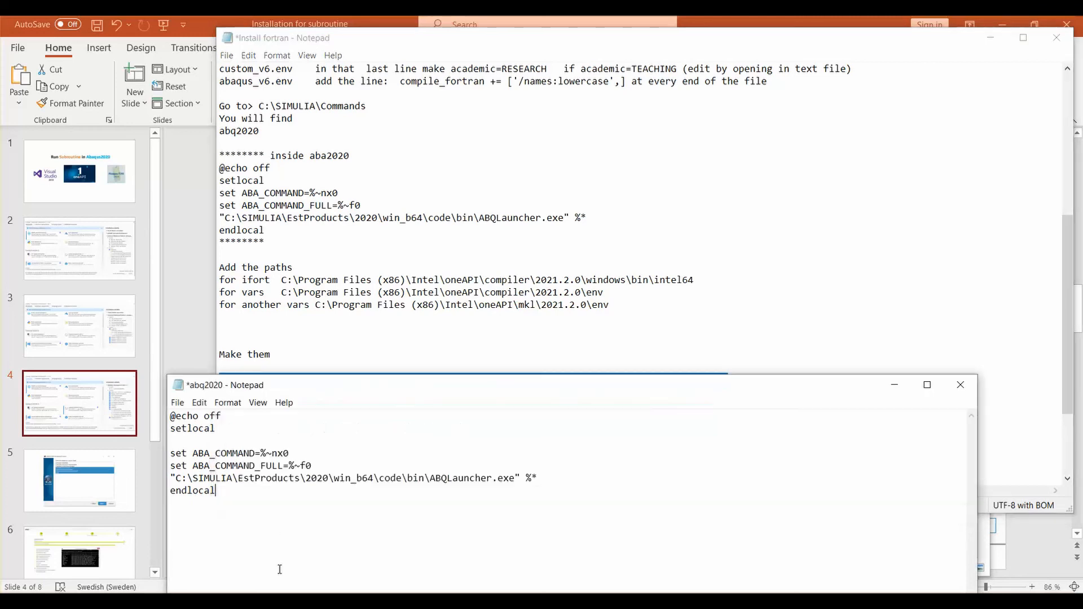
pyautogui.click(192, 446)
pyautogui.hotkey('ctrl', 'v')
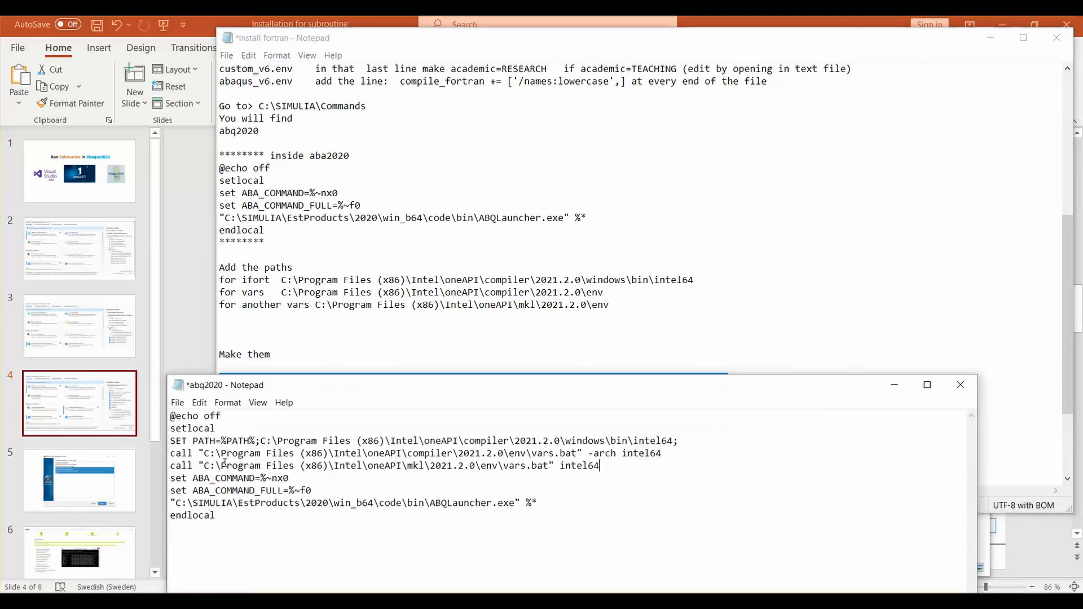
# Step: Save and close abq2020, and return to the DONE! line in the installation notes
pyautogui.hotkey('ctrl', 's')
pyautogui.click(954, 384)
pyautogui.click(607, 293)
pyautogui.scroll(-2, 564, 282)
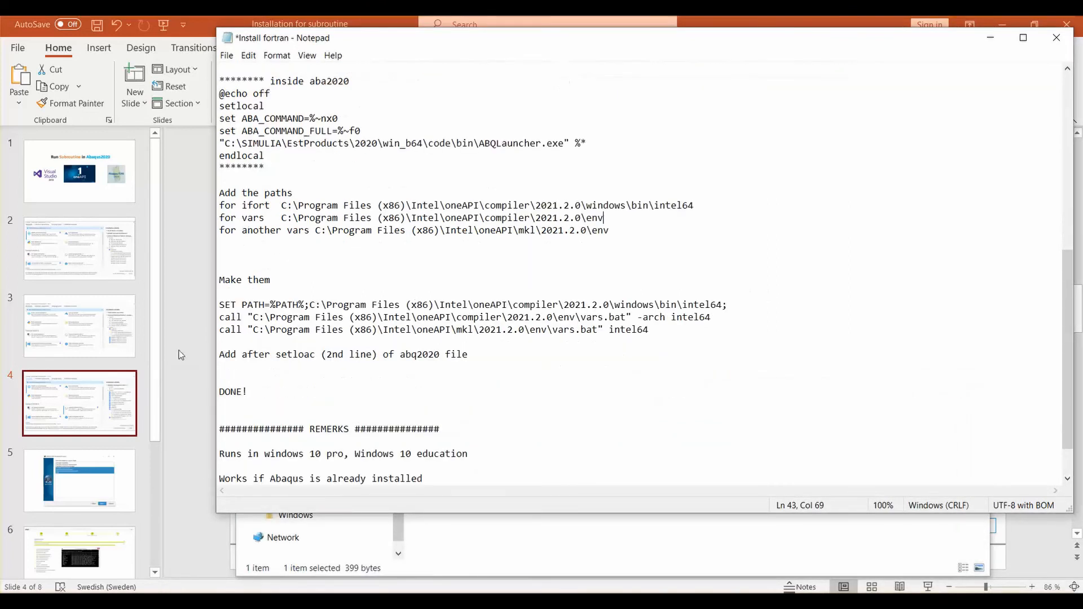
pyautogui.moveTo(248, 392); pyautogui.dragTo(218, 392)
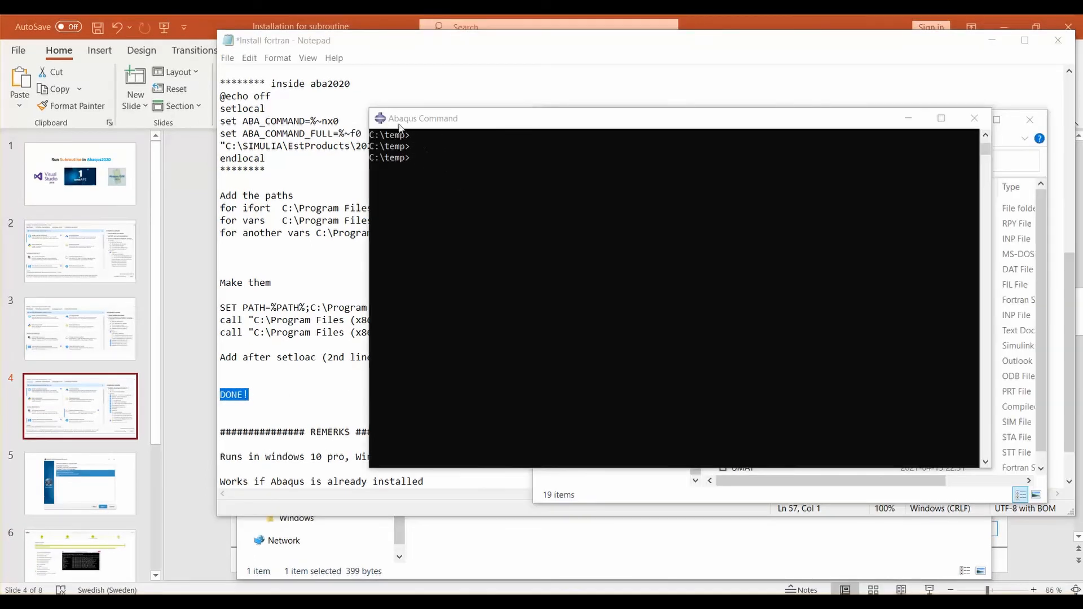
# Step: Try the abaqus verify -user_std check in the Abaqus Command window
pyautogui.click(484, 177)
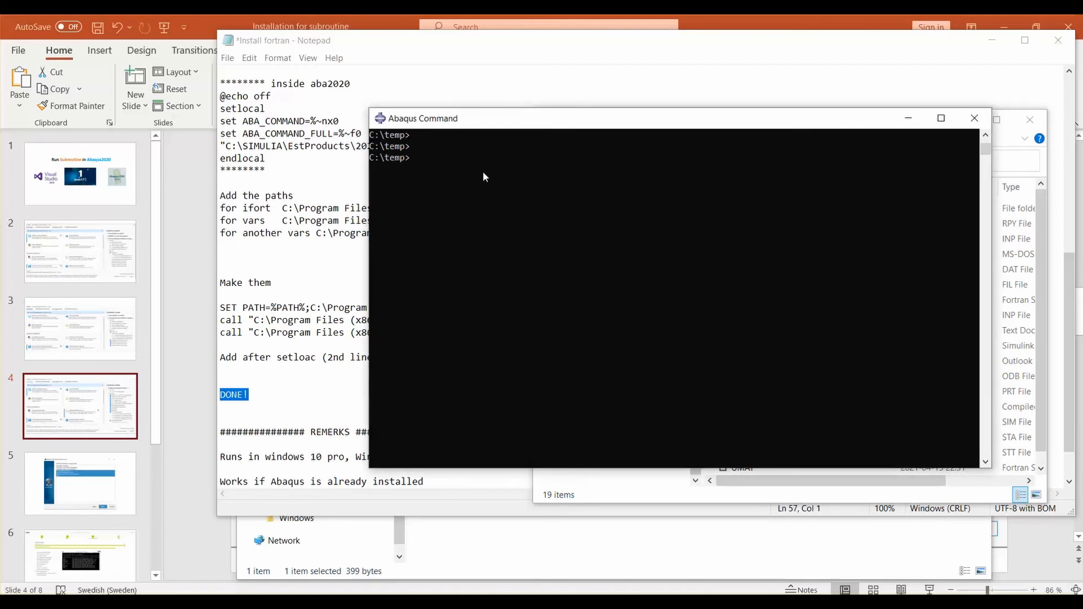
pyautogui.write('abaqus')
pyautogui.write('verify -user_std')
pyautogui.press('Return')
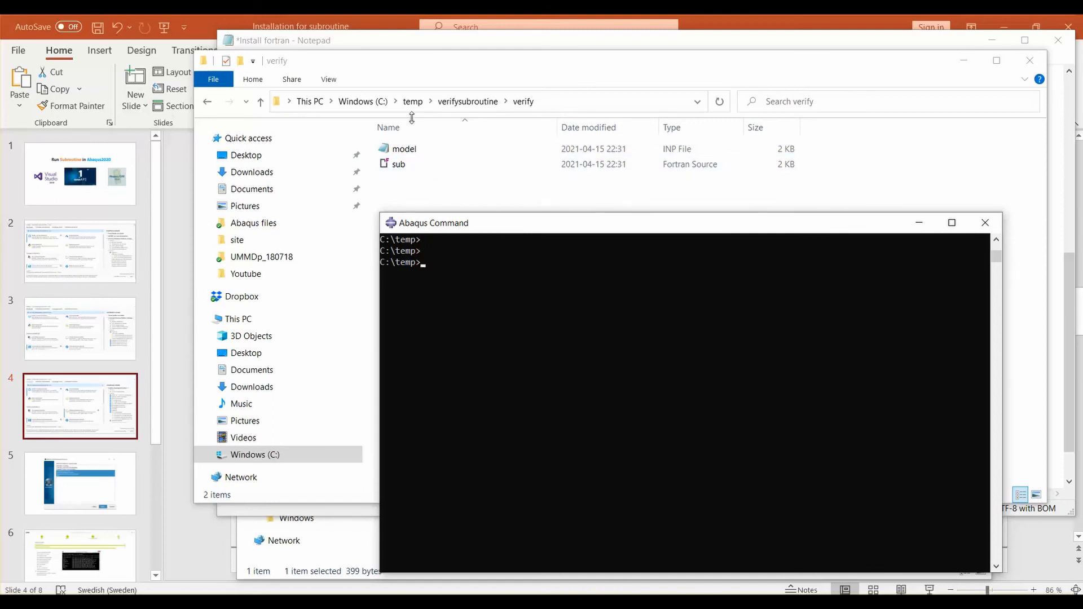
# Step: Copy the verify folder's path and change the Abaqus Command directory to C:\temp\verifysubroutine\verify
pyautogui.click(557, 103)
pyautogui.click(467, 212)
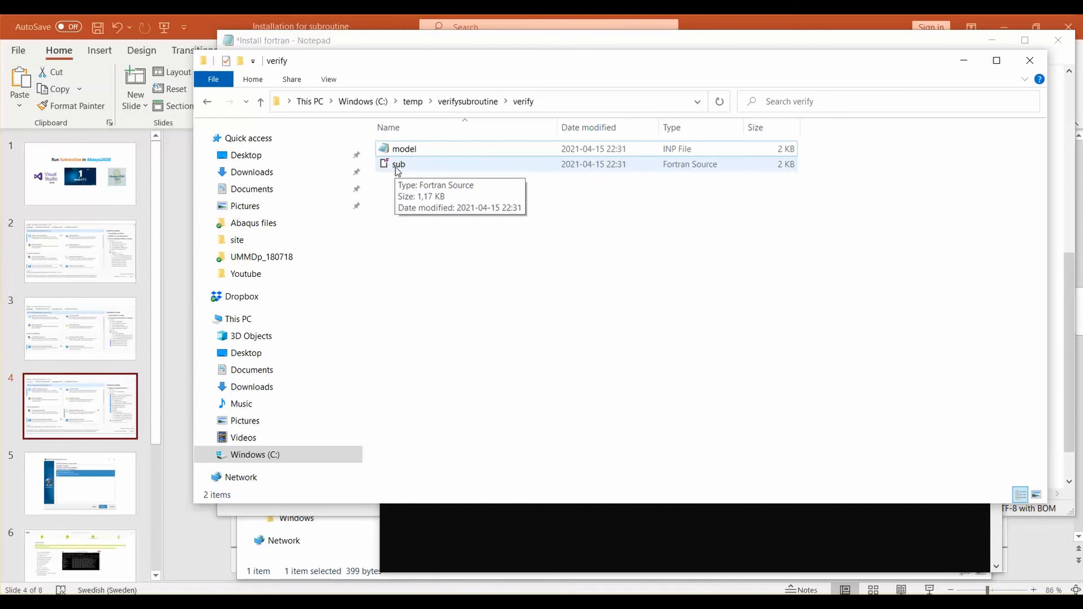
pyautogui.click(569, 102)
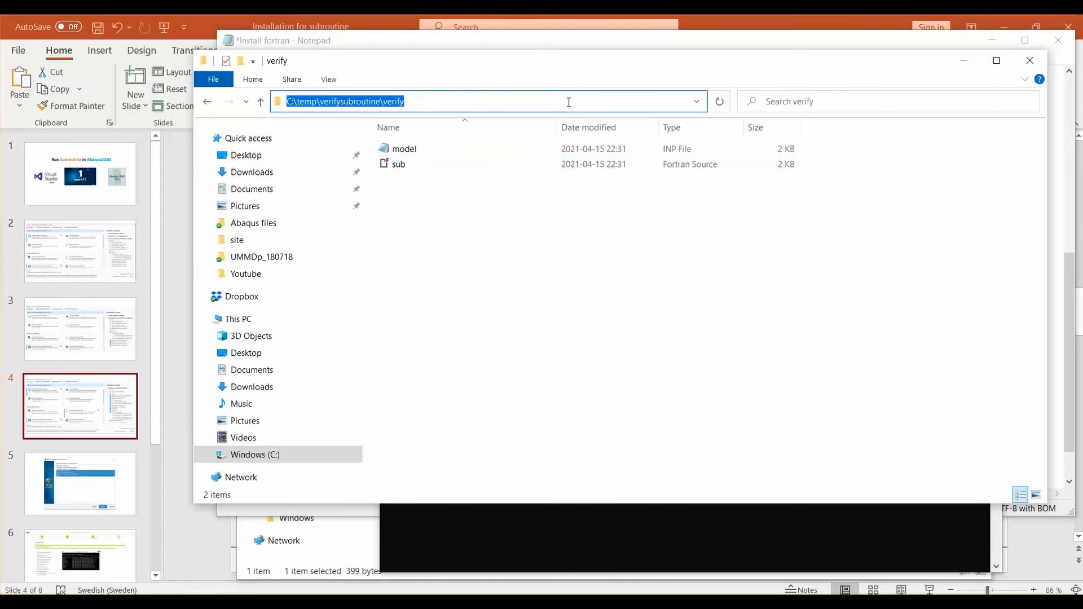
pyautogui.click(504, 546)
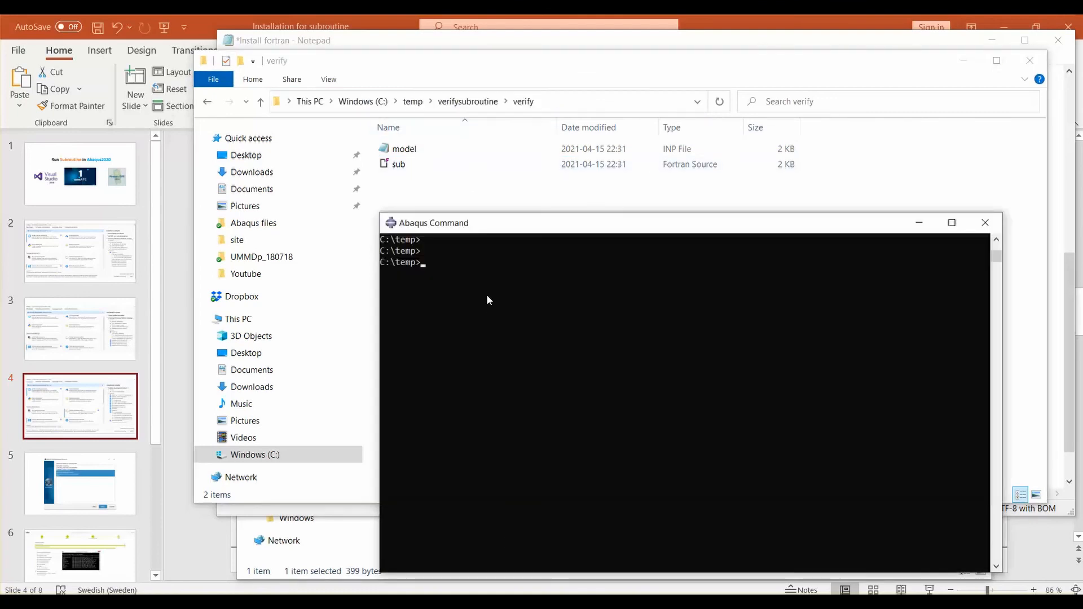
pyautogui.write('cd')
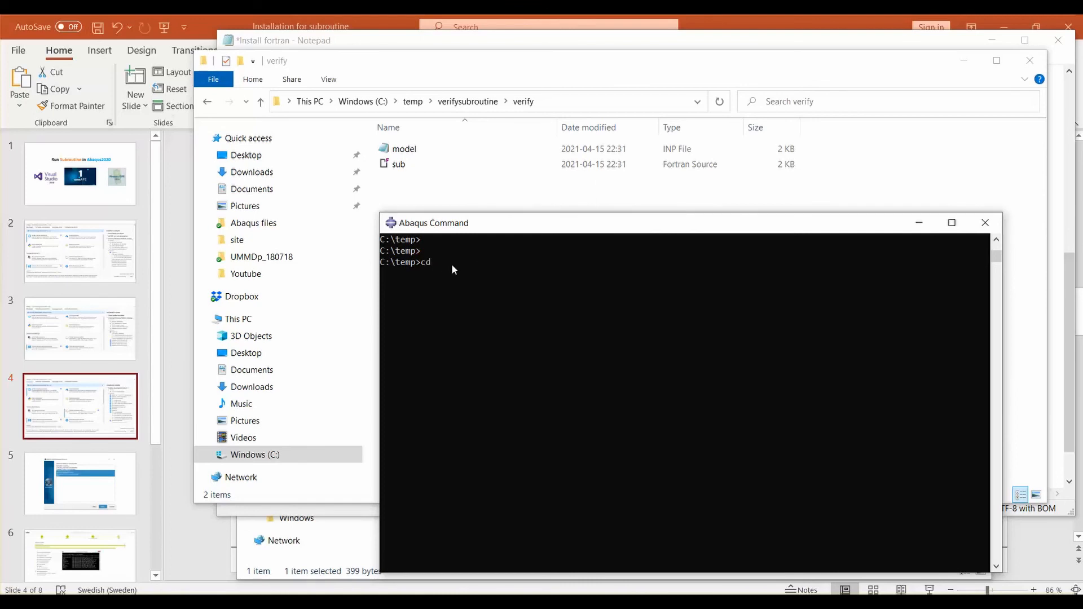
pyautogui.hotkey('ctrl', 'v')
pyautogui.press('Return')
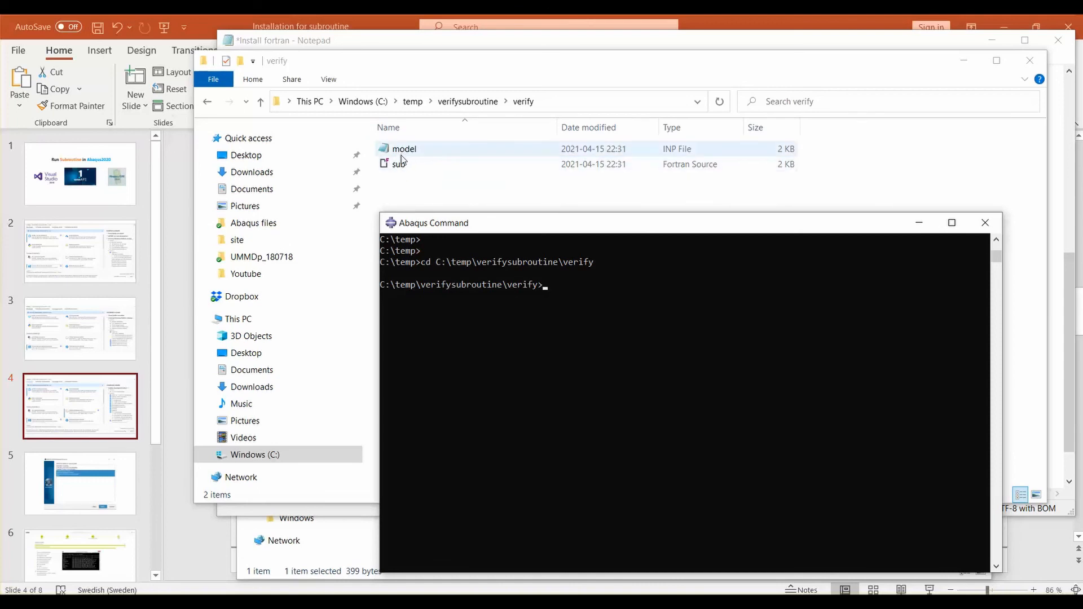
# Step: Run the test analysis with its Fortran subroutine using the command abaqus job=model user=sub int
pyautogui.click(582, 286)
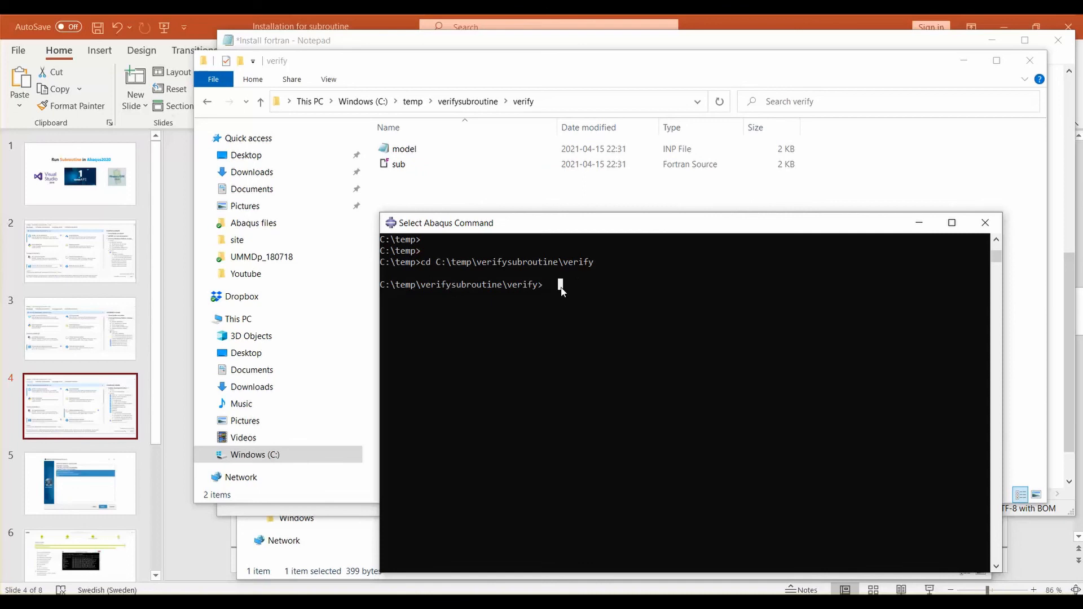
pyautogui.press('Escape')
pyautogui.write('abaqus job=')
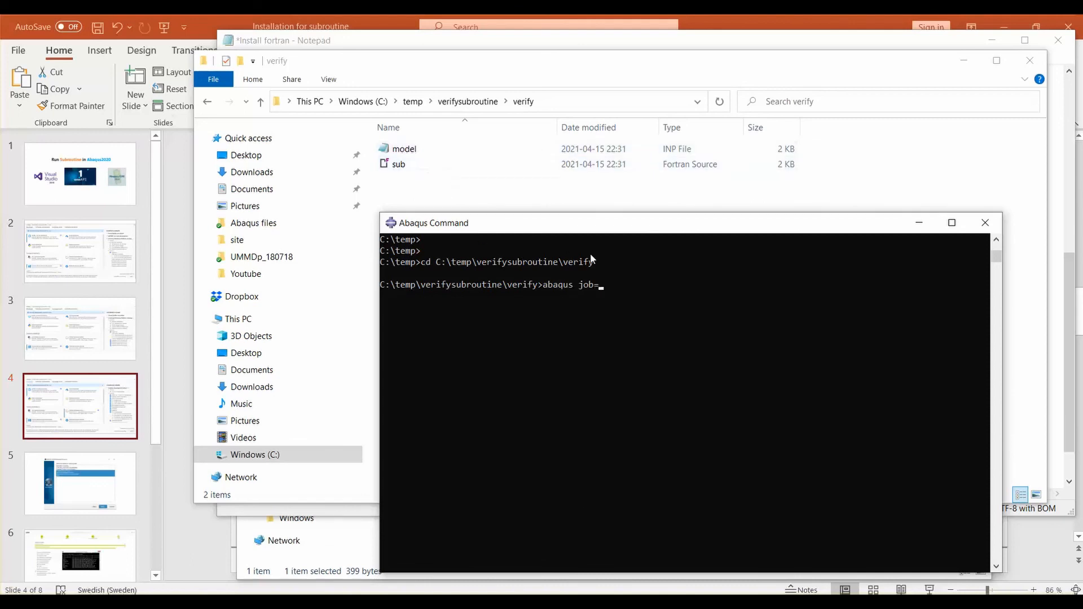
pyautogui.click(625, 287)
pyautogui.click(604, 286)
pyautogui.write('mod')
pyautogui.write('el user=sub int')
pyautogui.press('Return')
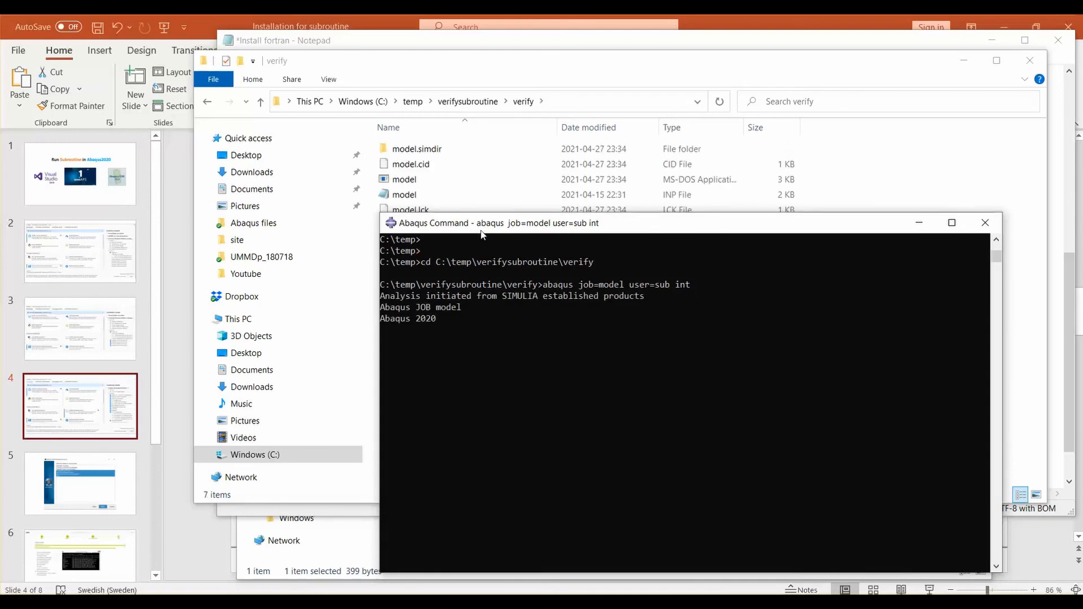
# Step: Examine the job's compile and analysis output alongside the files in the verify folder, moving the command window aside
pyautogui.moveTo(482, 232); pyautogui.dragTo(601, 209)
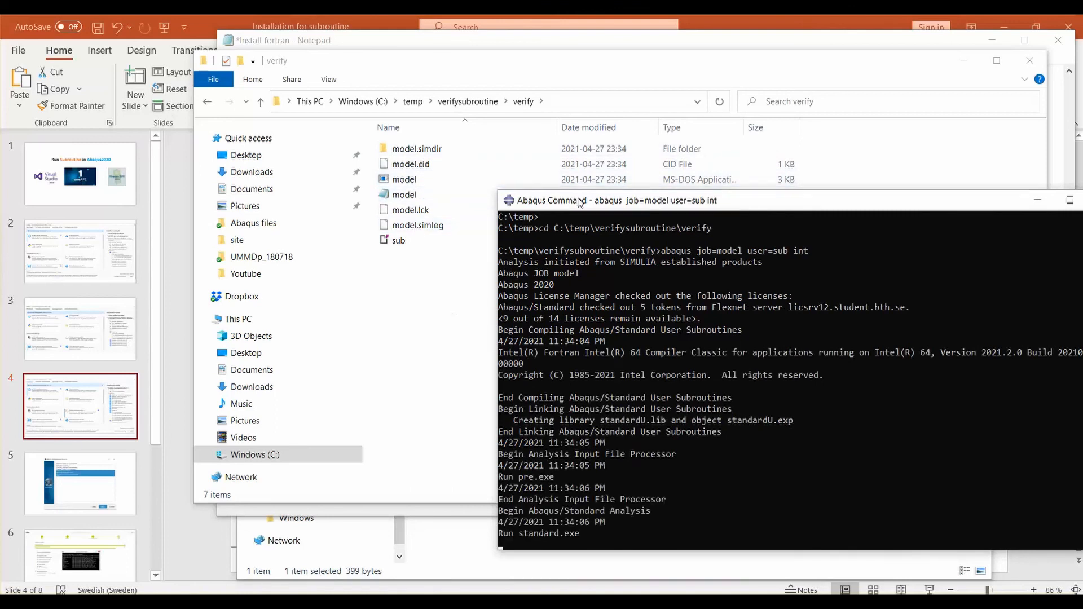
pyautogui.moveTo(580, 202); pyautogui.dragTo(618, 169)
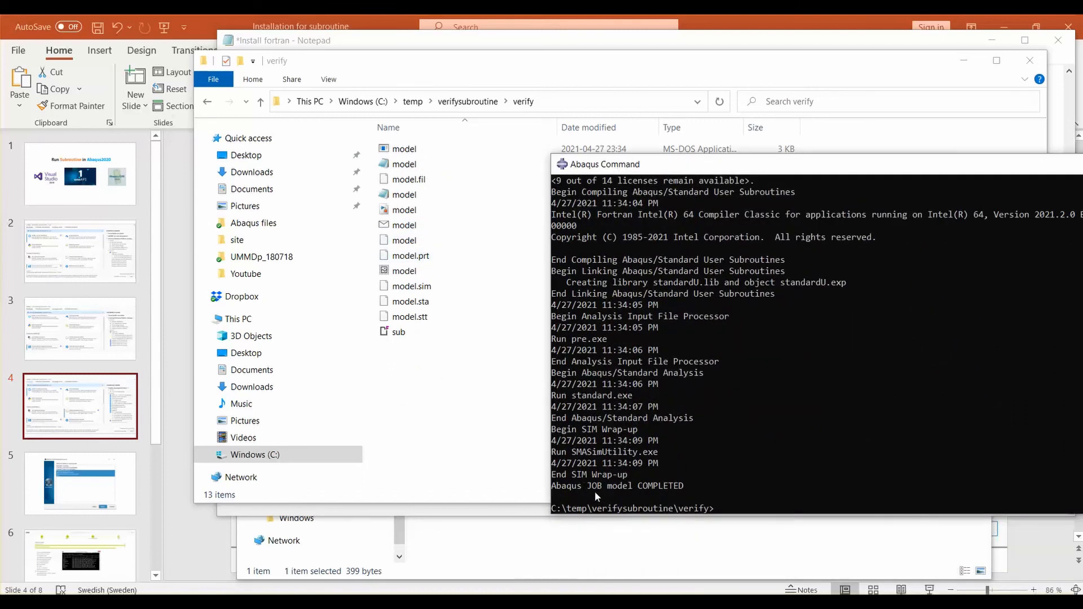
pyautogui.moveTo(737, 170); pyautogui.dragTo(699, 122)
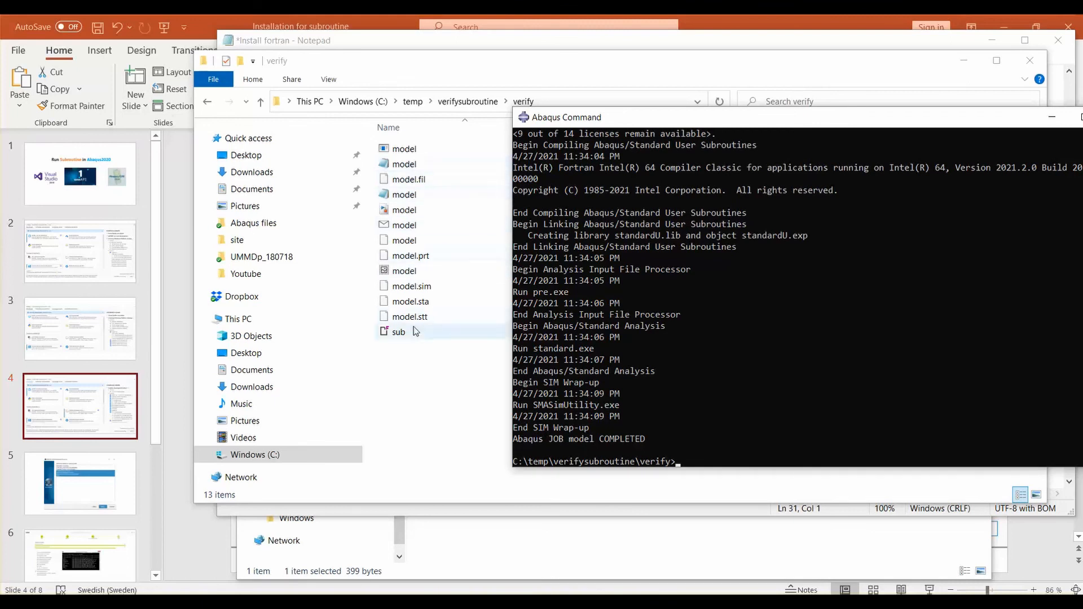
# Step: Open the job's results using the command abaqus viewer database=model and plot the Mises stress contours on the deformed shape
pyautogui.click(709, 462)
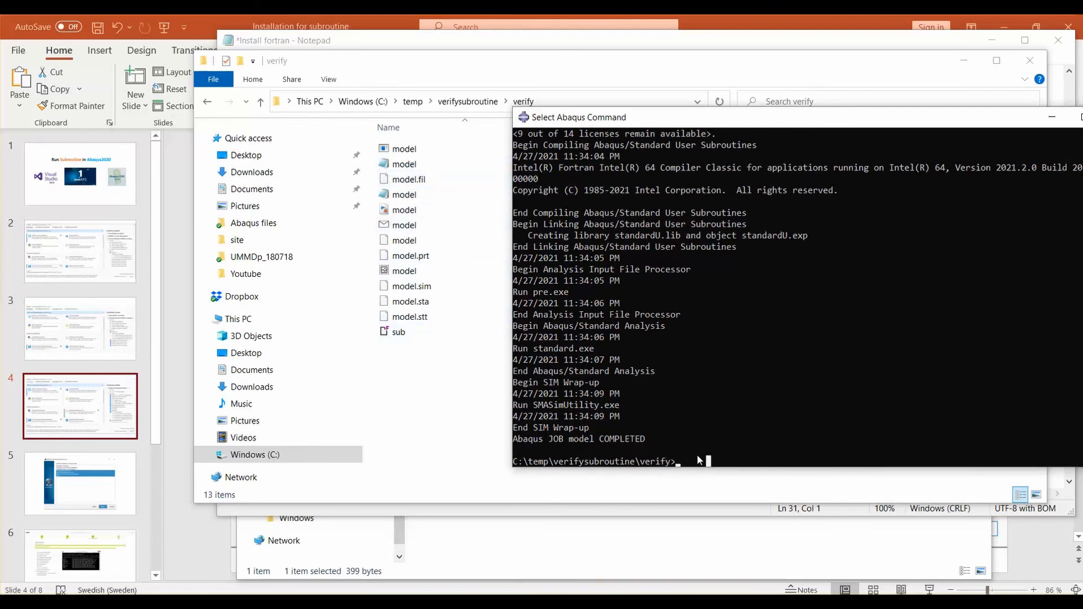
pyautogui.write('abaqus viewer ')
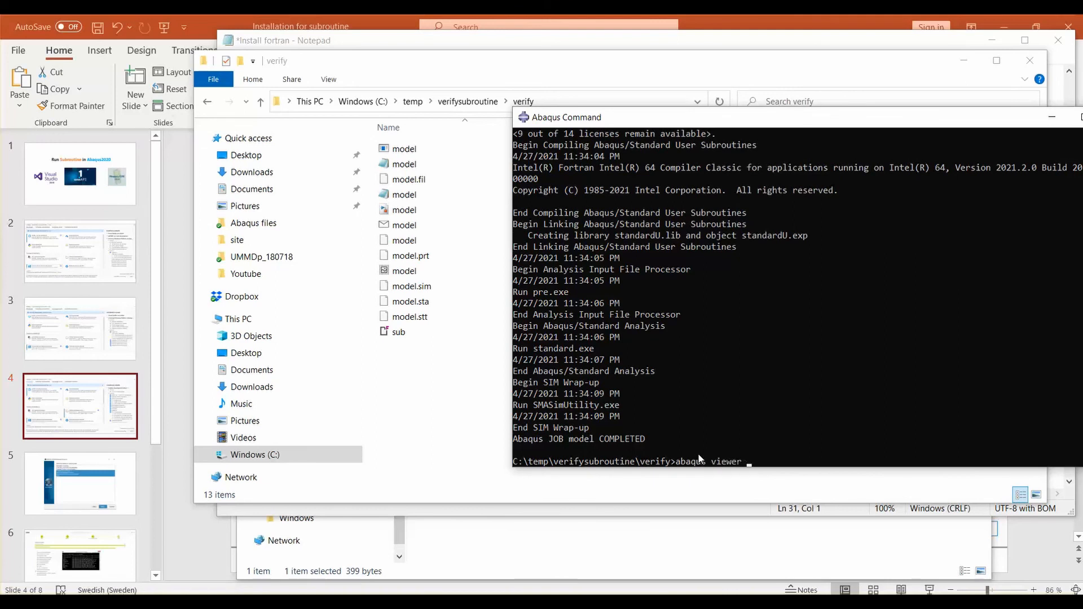
pyautogui.write('database=model')
pyautogui.moveTo(674, 114); pyautogui.dragTo(666, 312)
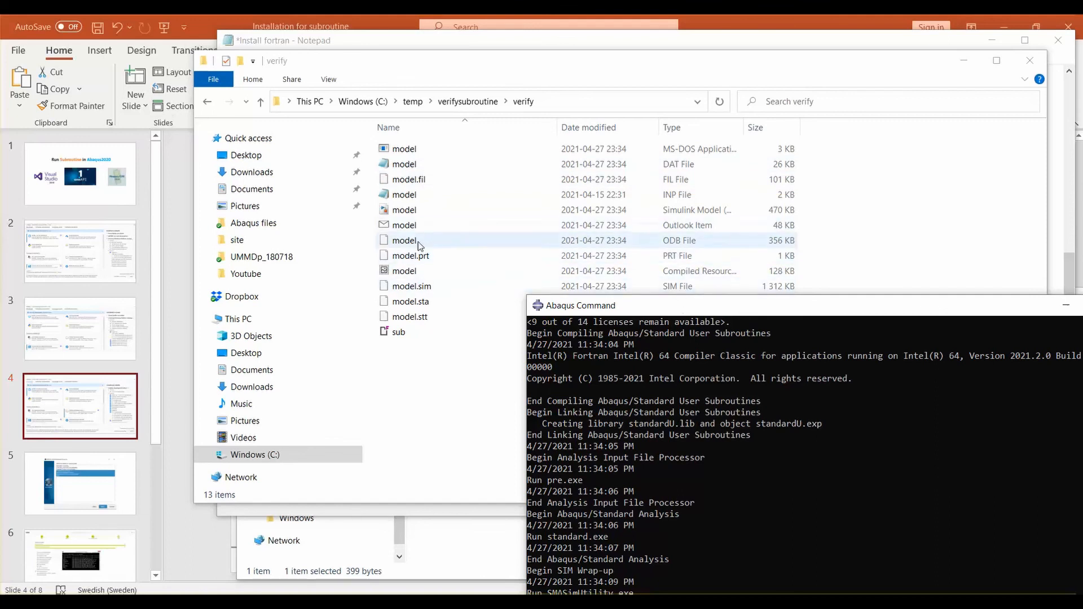
pyautogui.moveTo(694, 307); pyautogui.dragTo(609, 157)
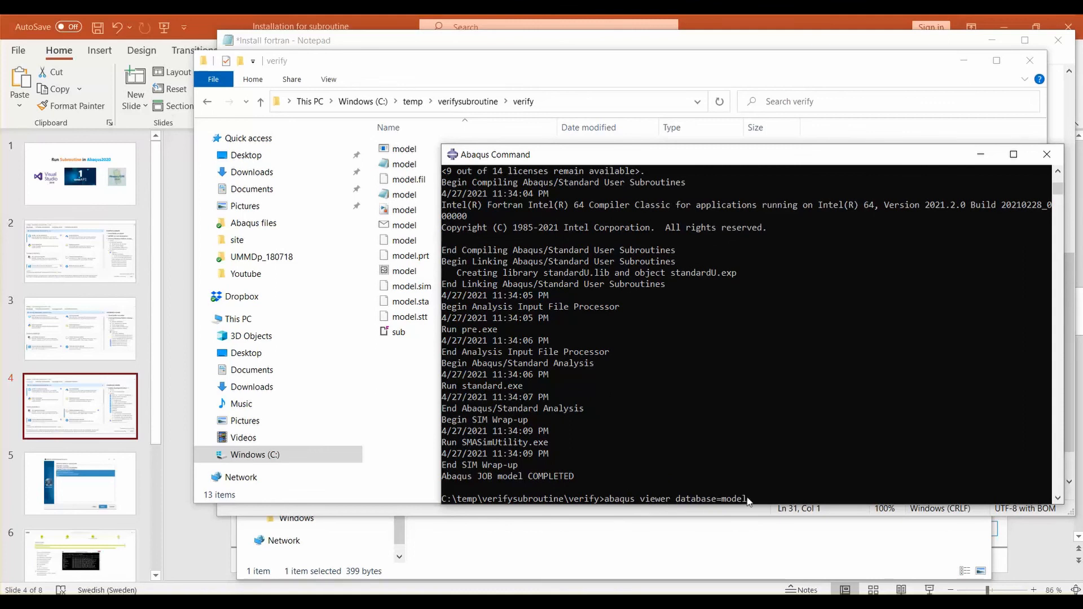
pyautogui.press('Return')
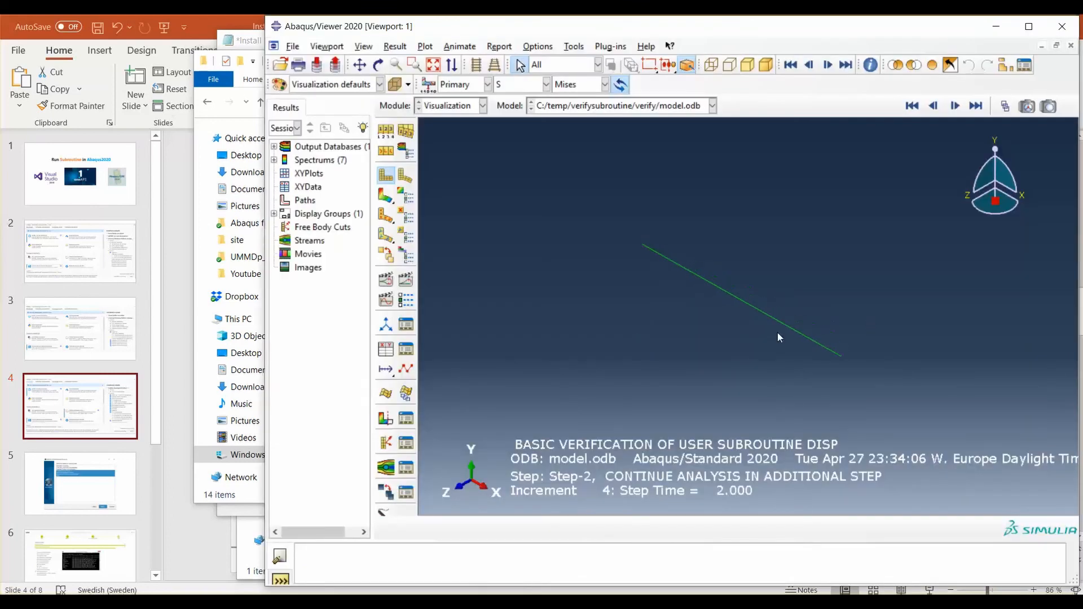
pyautogui.click(386, 197)
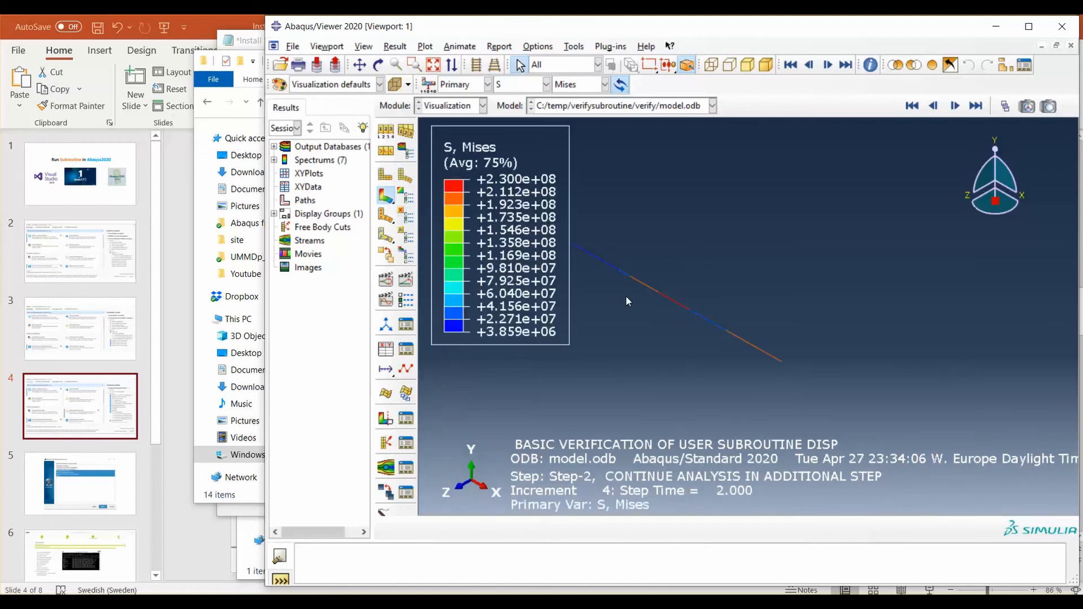